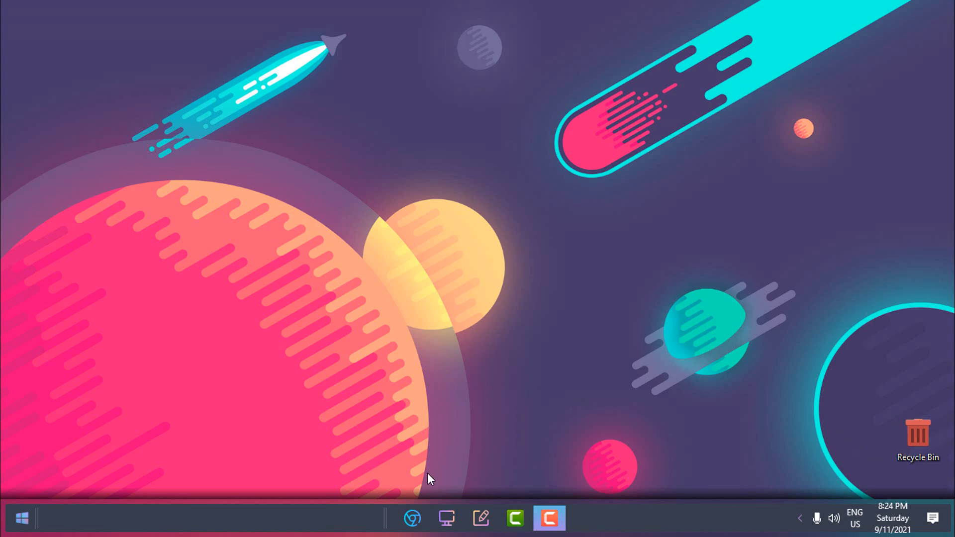
Open Chrome and view the uploaded videos of the PoweredByOstX YouTube channel, including the Windows 10/11 theme patching video
click(412, 519)
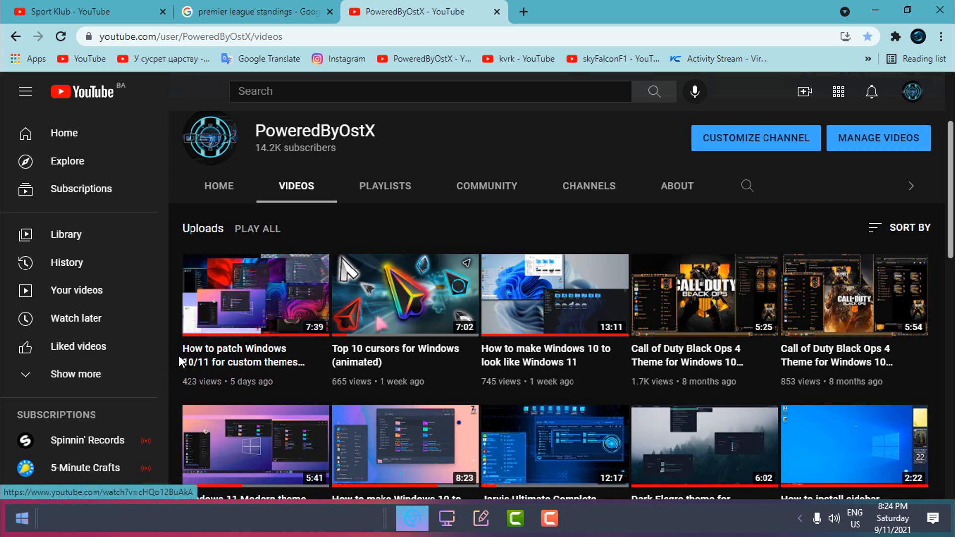
mouse_move(213, 363)
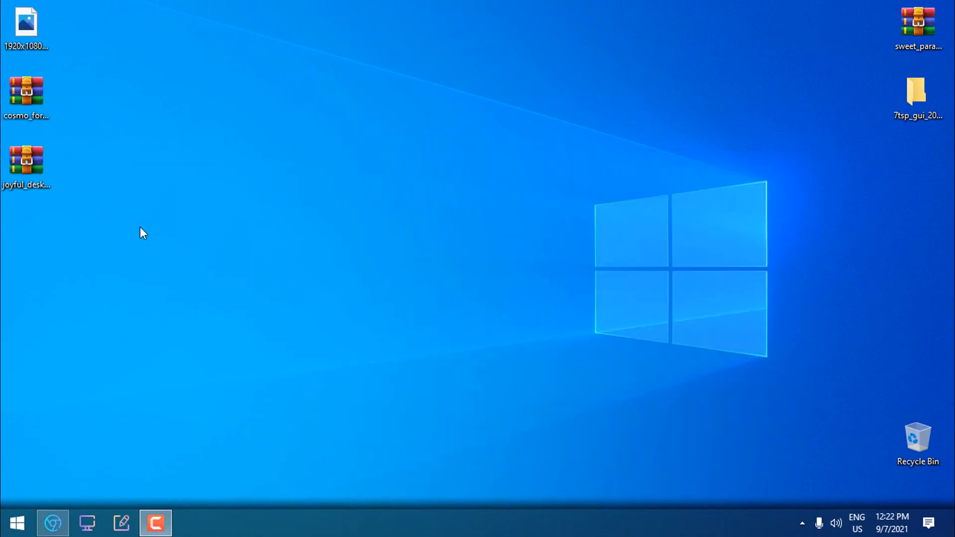
View the folders and drives in This PC and close the window
click(87, 523)
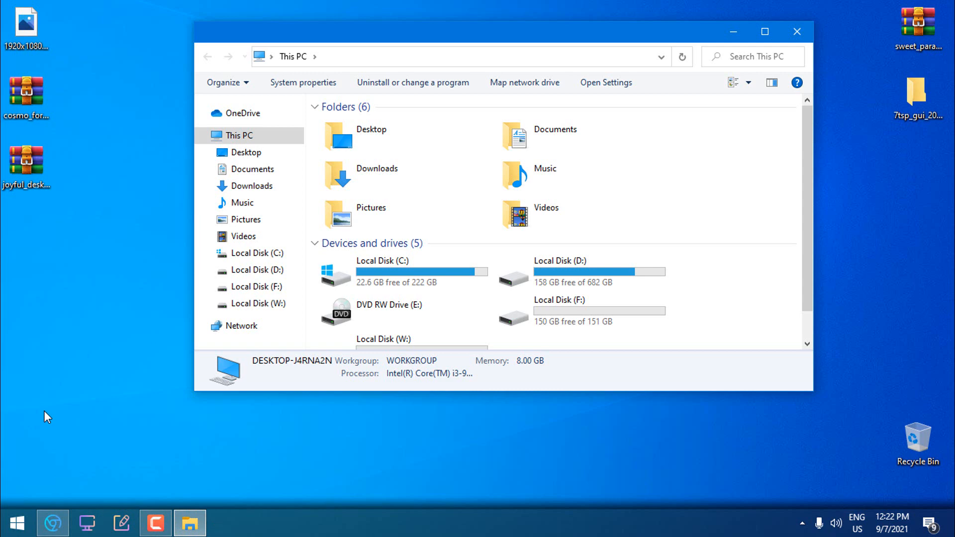
key(alt+F4)
Switch to Chrome and review the DeviantArt pages for Cosmo for 8.1, Sweet Paranoia Icon Theme, Joyful Desktop and 7TSP GUI 2019 Edition
click(52, 523)
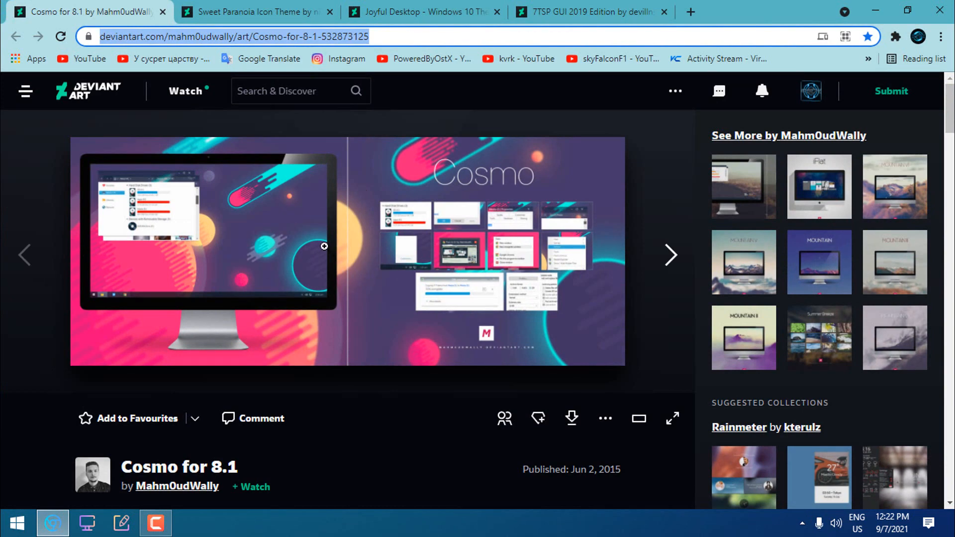
click(199, 7)
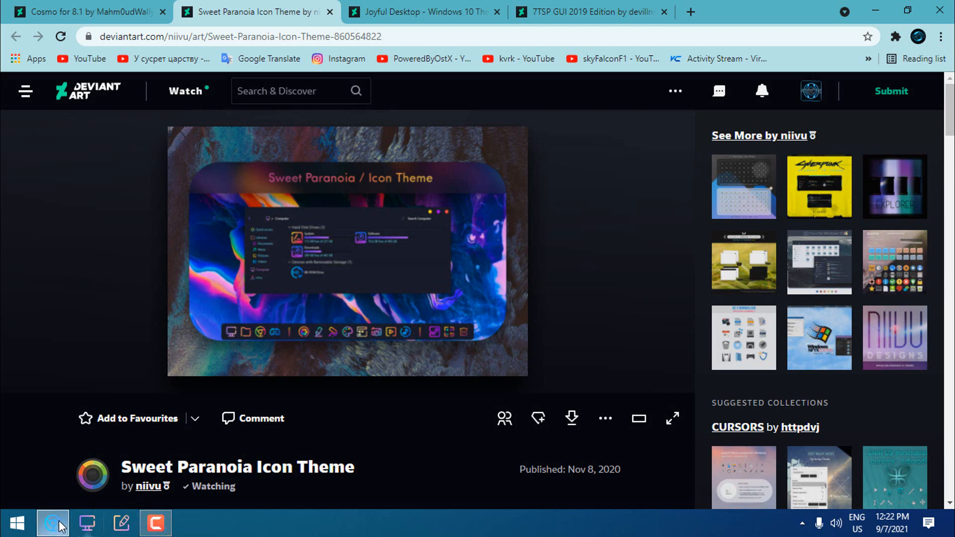
click(471, 8)
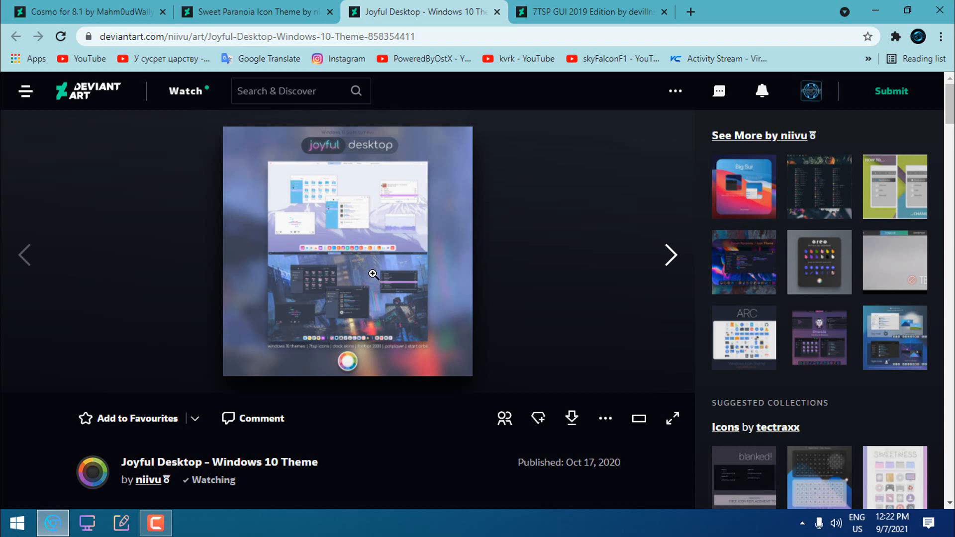
click(572, 12)
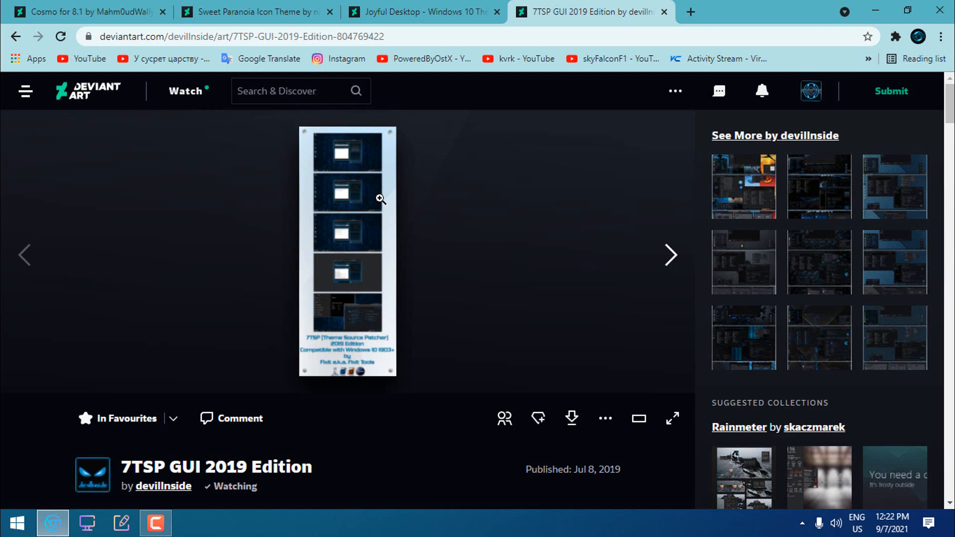
Return to the Cosmo for 8.1 page and locate its download option and description
key(ctrl+Tab)
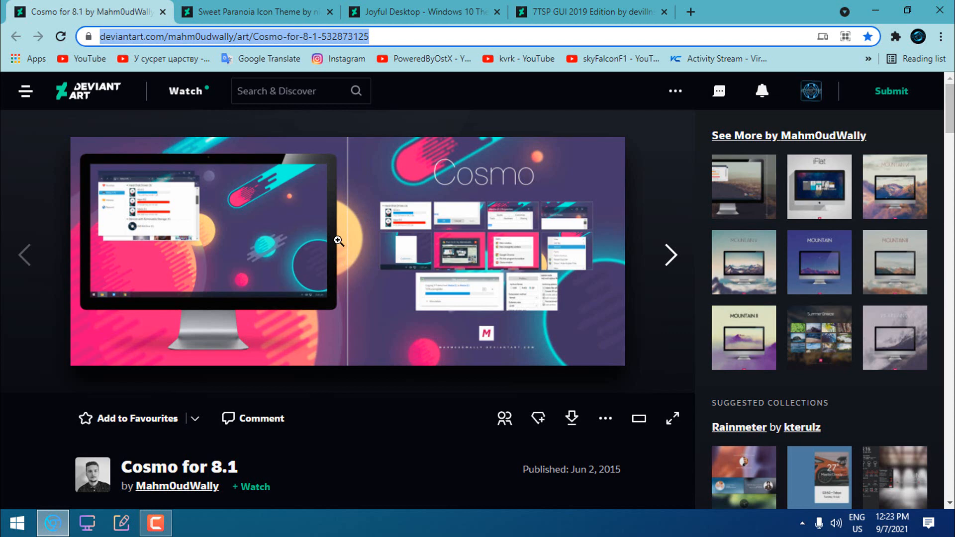
scroll(339, 240, down, 2)
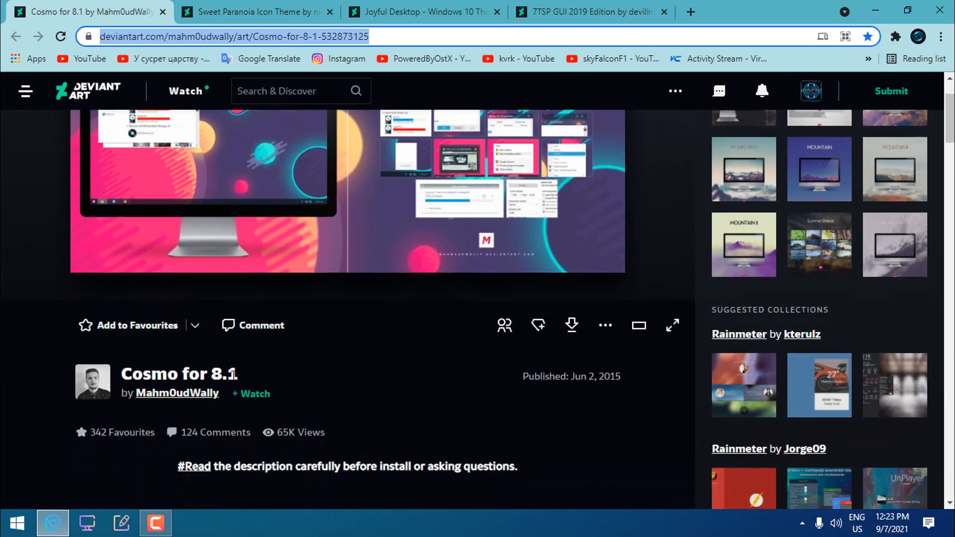
scroll(397, 386, up, 2)
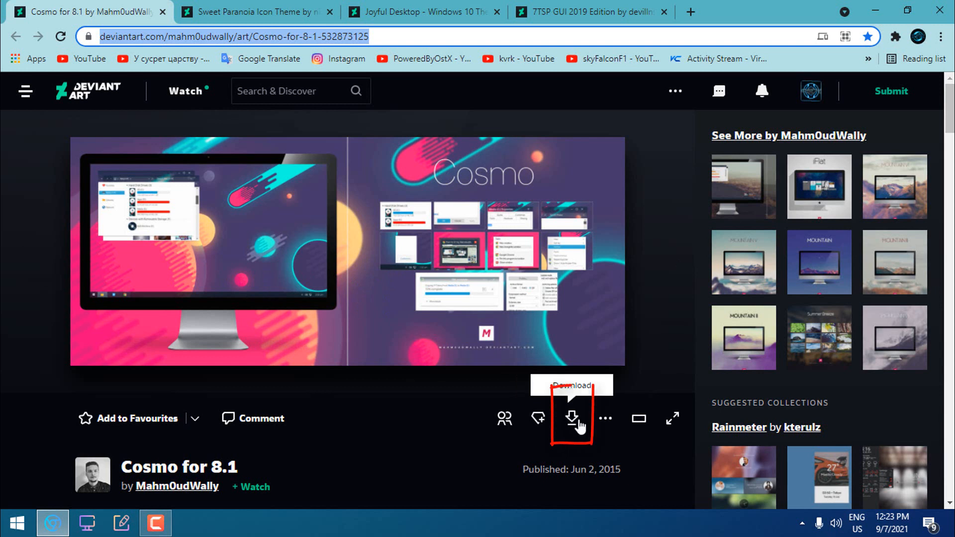
scroll(580, 427, down, 1)
scroll(580, 426, up, 1)
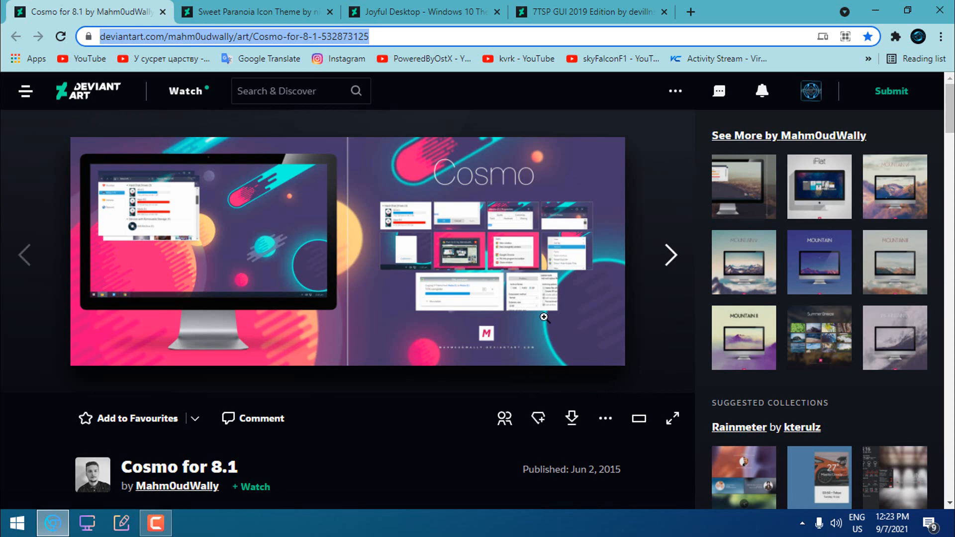
Check the download options on the Sweet Paranoia, Joyful Desktop and 7TSP GUI pages, and close the browser
key(ctrl+Tab)
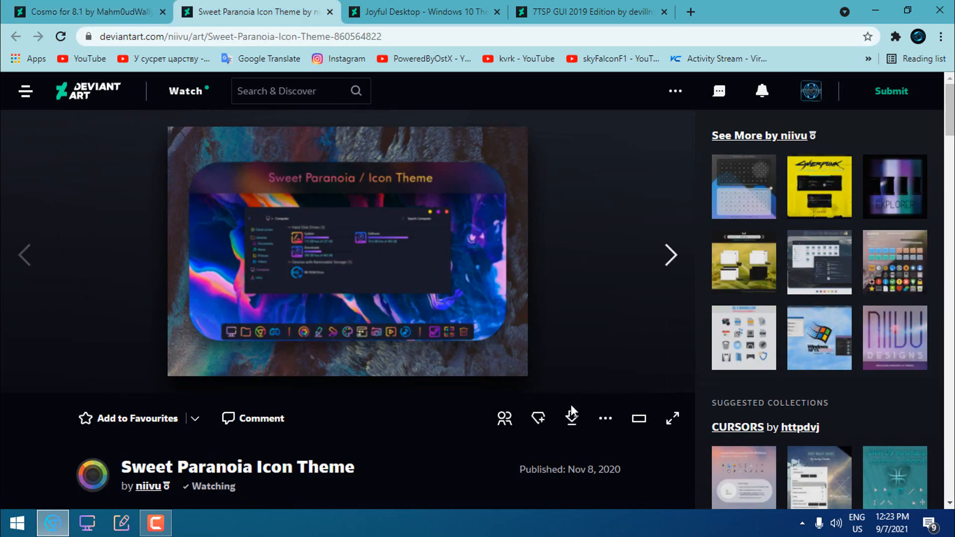
key(ctrl+Tab)
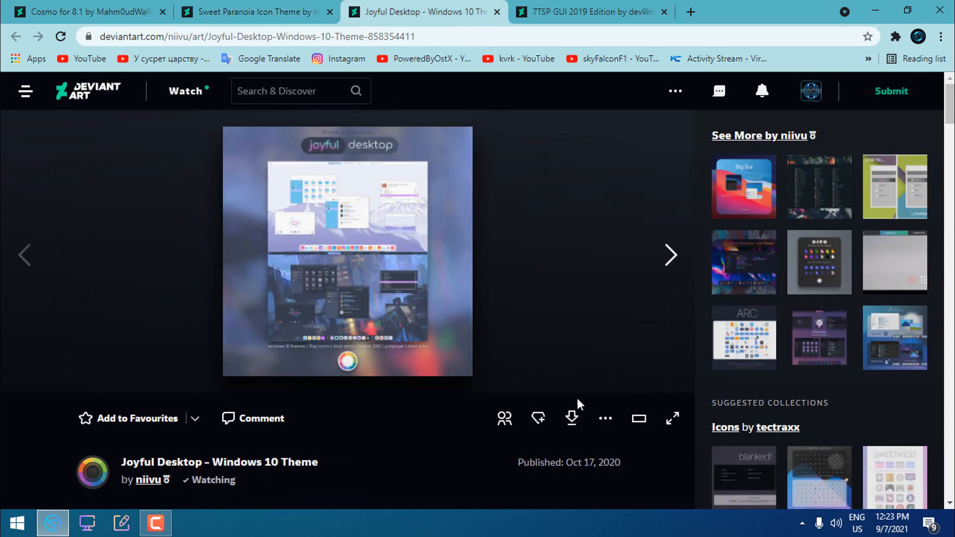
key(ctrl+Tab)
click(940, 9)
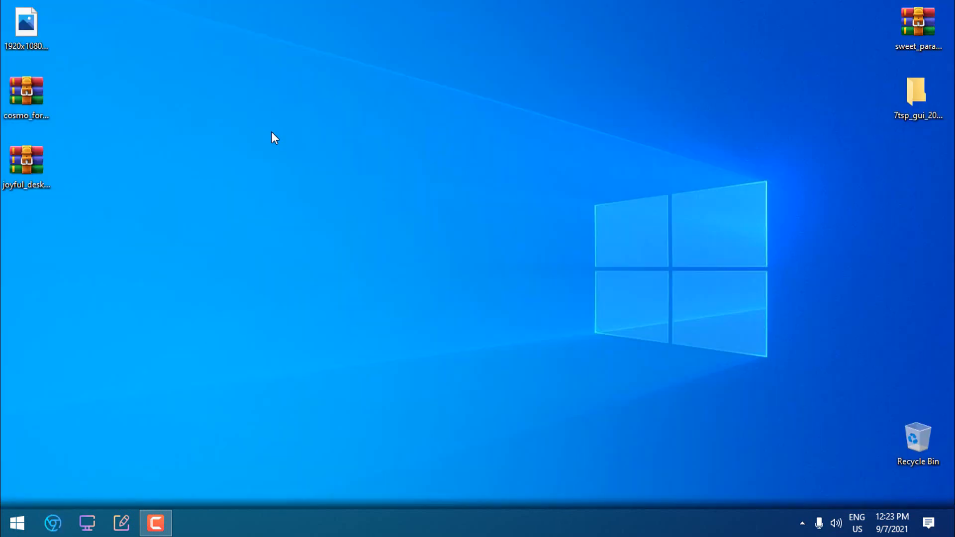
Check the downloaded files on the desktop: the wallpaper, the Cosmo, Joyful Desktop and Sweet Paranoia archives, and the 7TSP GUI folder
drag(71, 25, 84, 165)
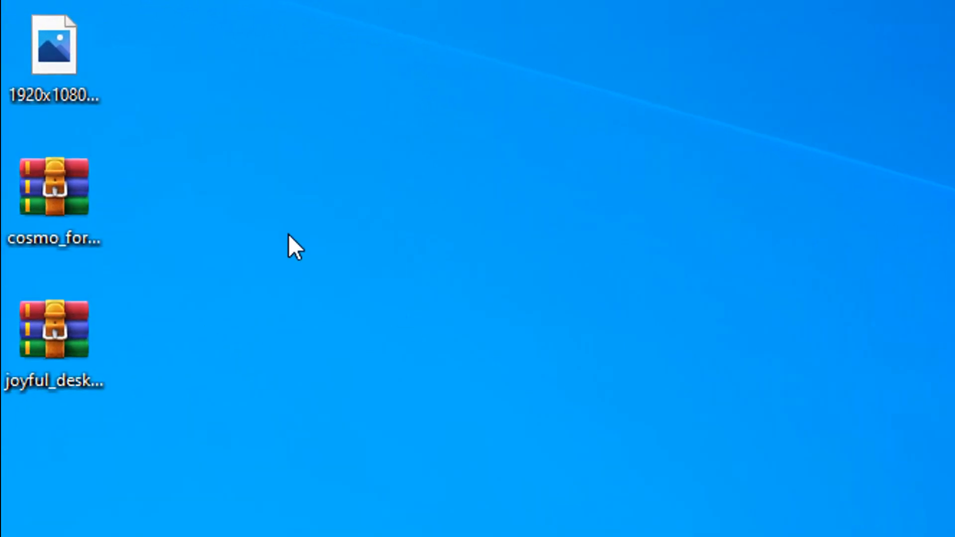
click(45, 373)
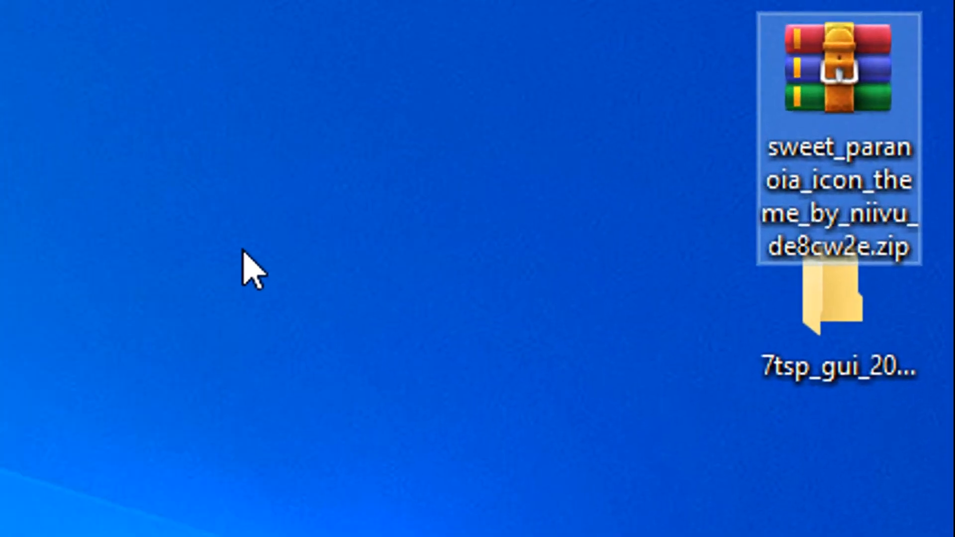
click(751, 458)
click(822, 89)
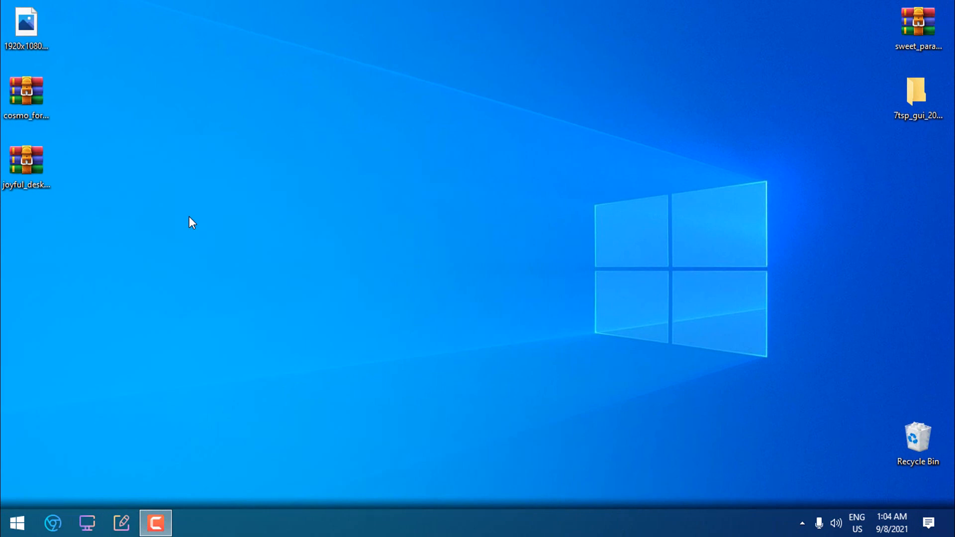
Create a system restore point with the description "customize" and close System Properties
click(20, 522)
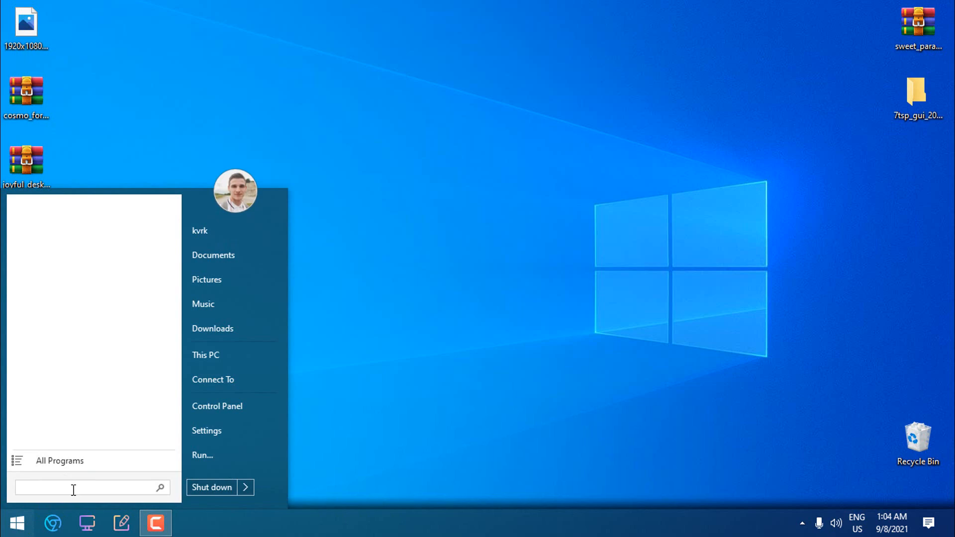
text(restore)
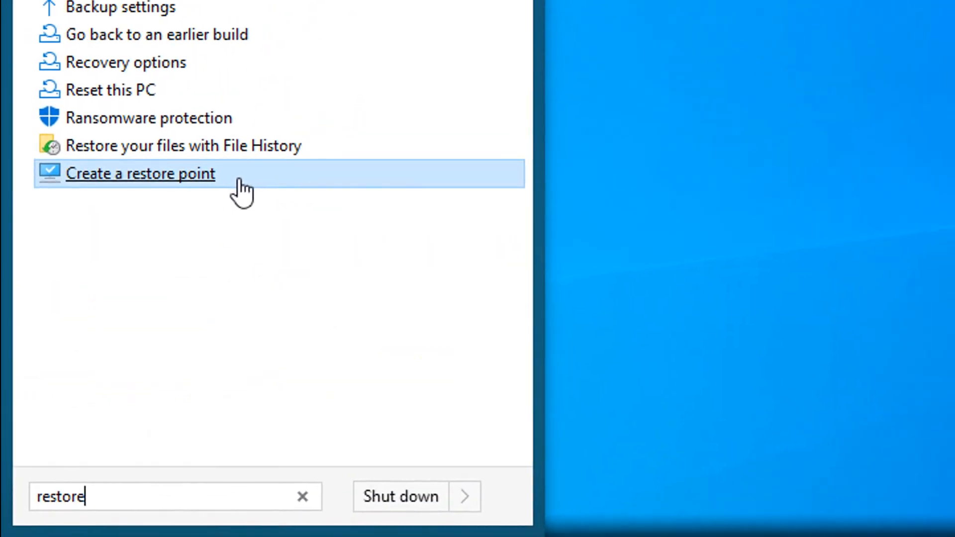
click(241, 182)
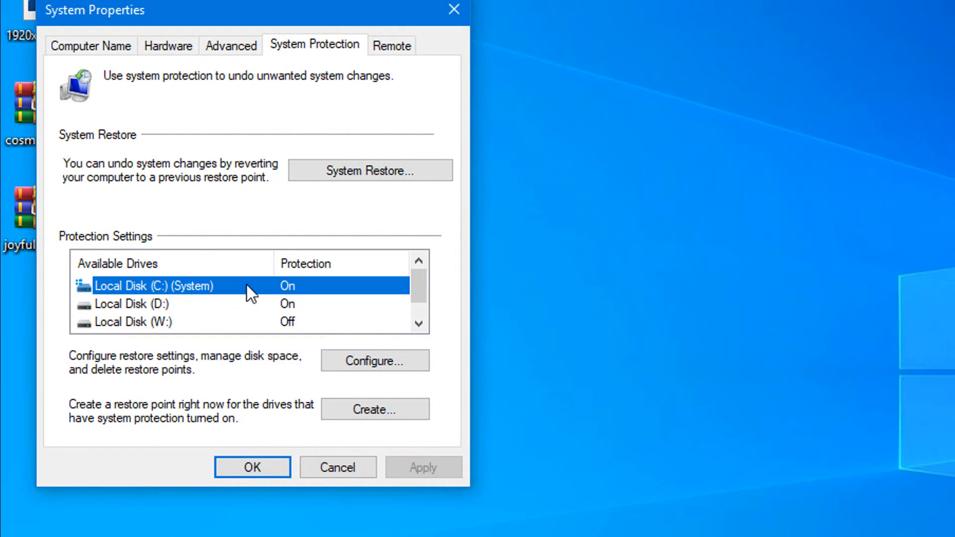
click(369, 414)
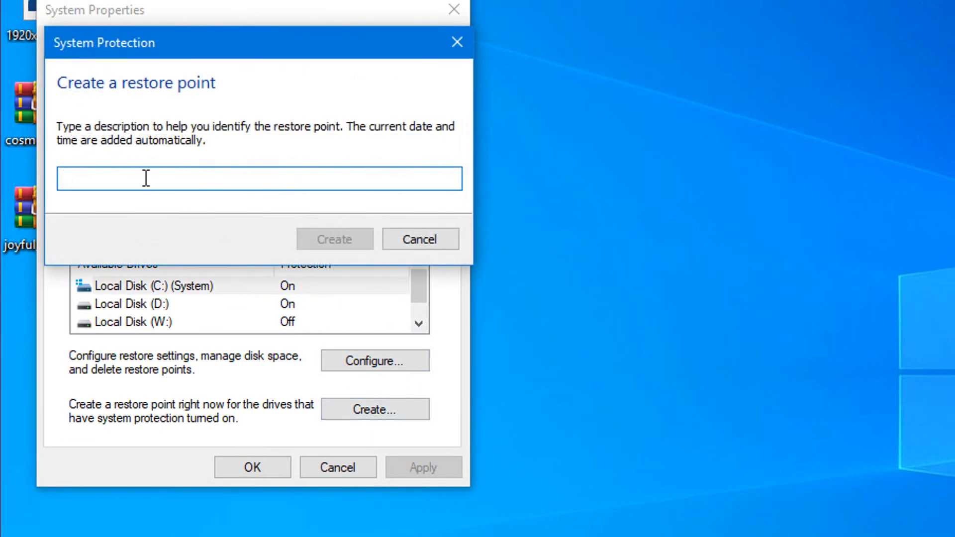
text(customize)
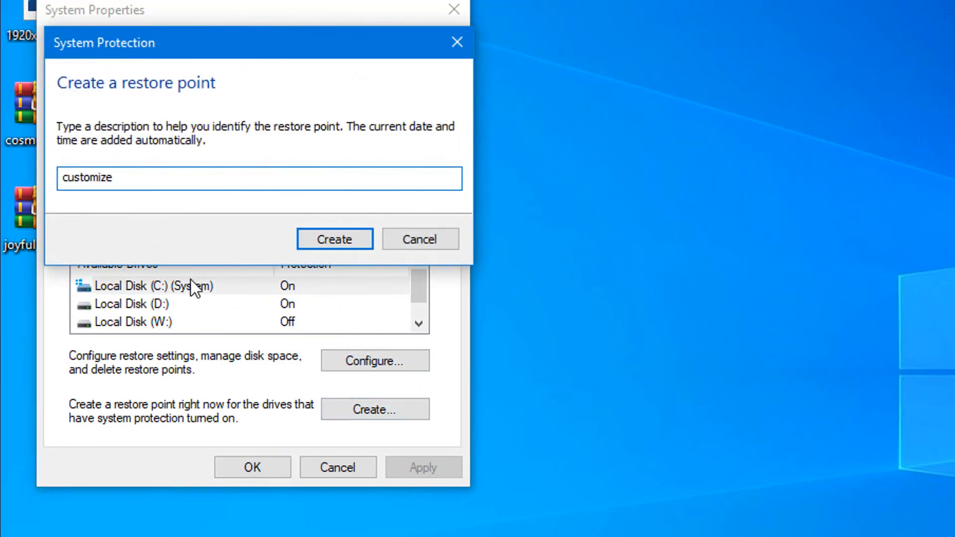
click(348, 241)
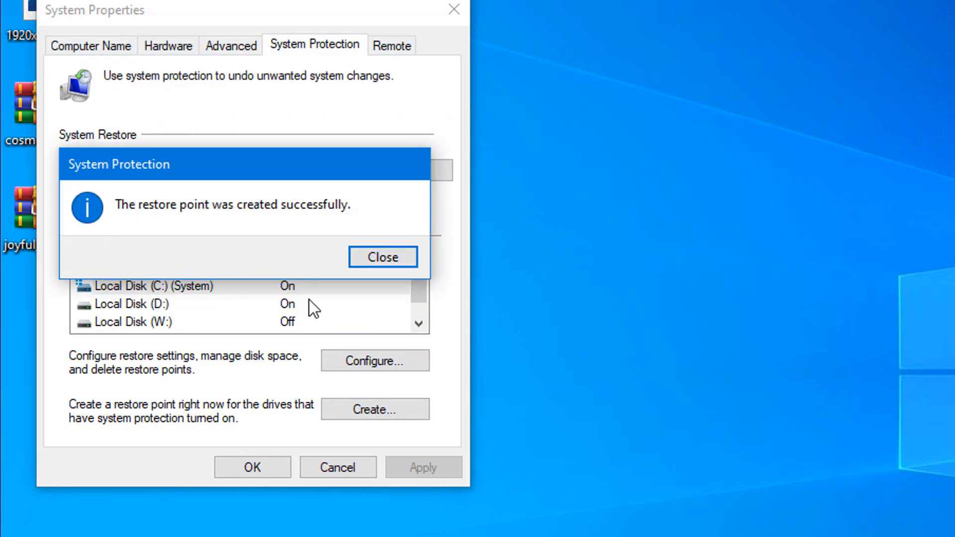
click(368, 261)
click(237, 466)
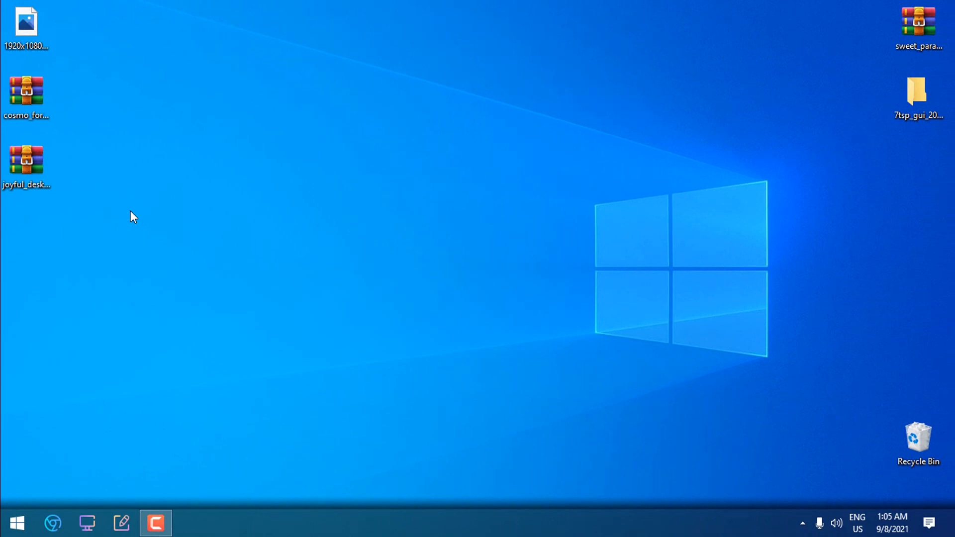
Extract the Cosmo for 8.1 archive on the desktop into a folder of the same name
click(27, 106)
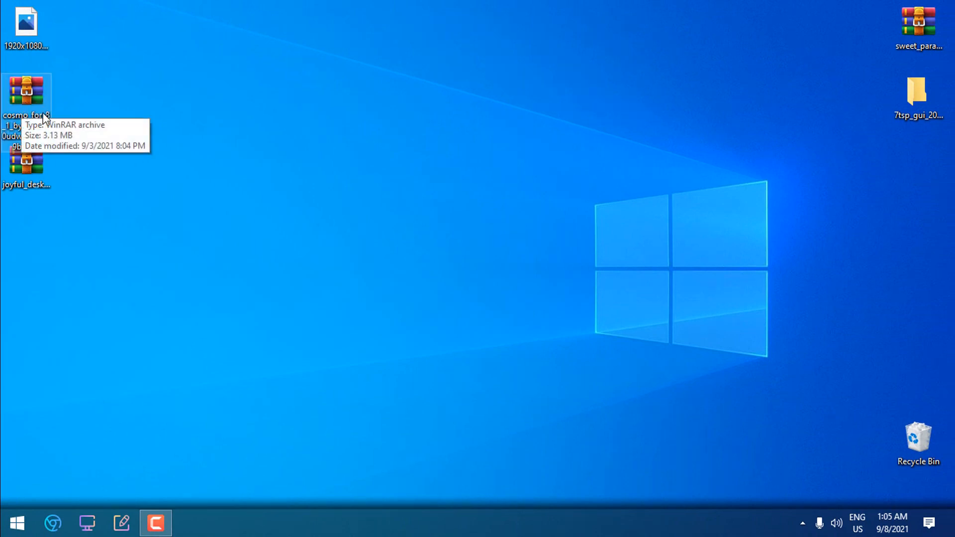
right_click(26, 101)
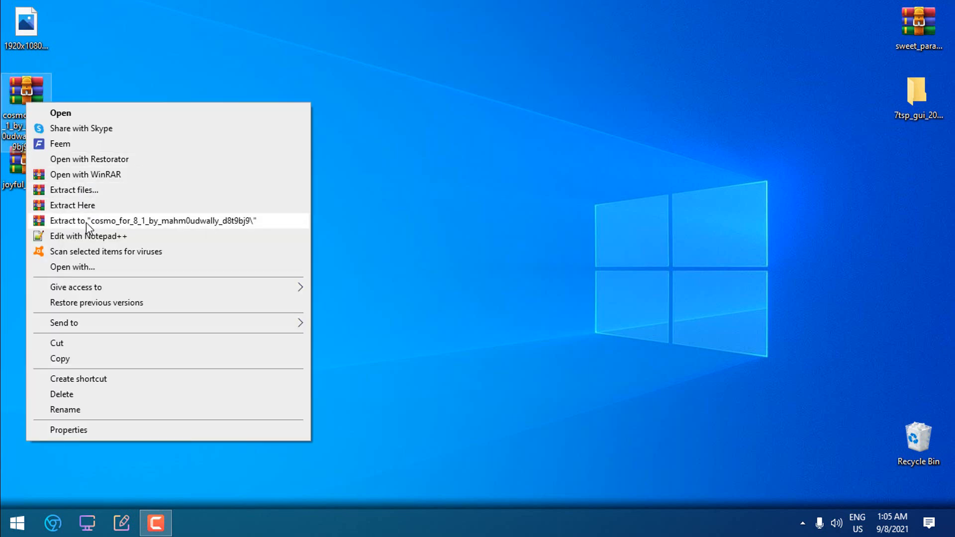
click(92, 223)
Examine the wallpaper images in the Background folder of the extracted Cosmo theme and compare them with the wallpaper on the desktop
double_click(32, 236)
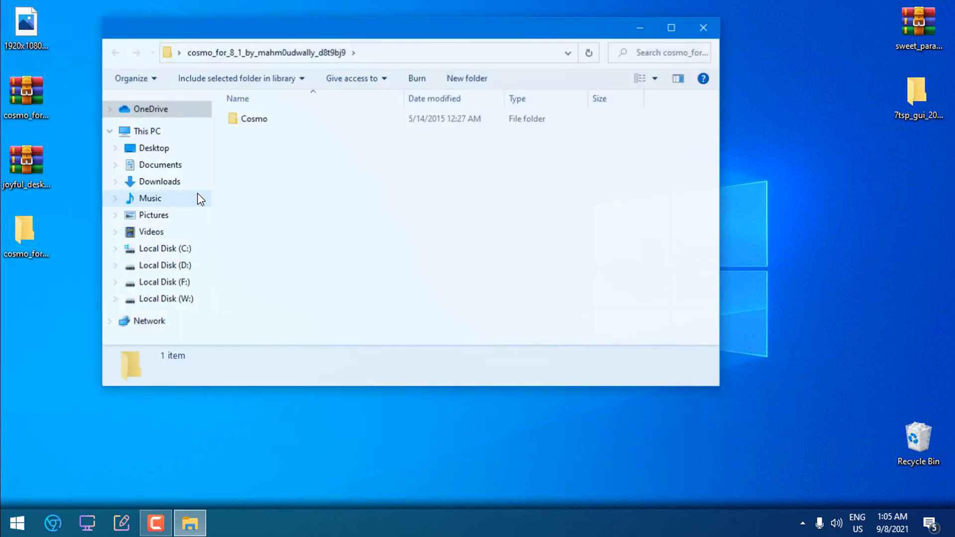
double_click(248, 122)
double_click(265, 133)
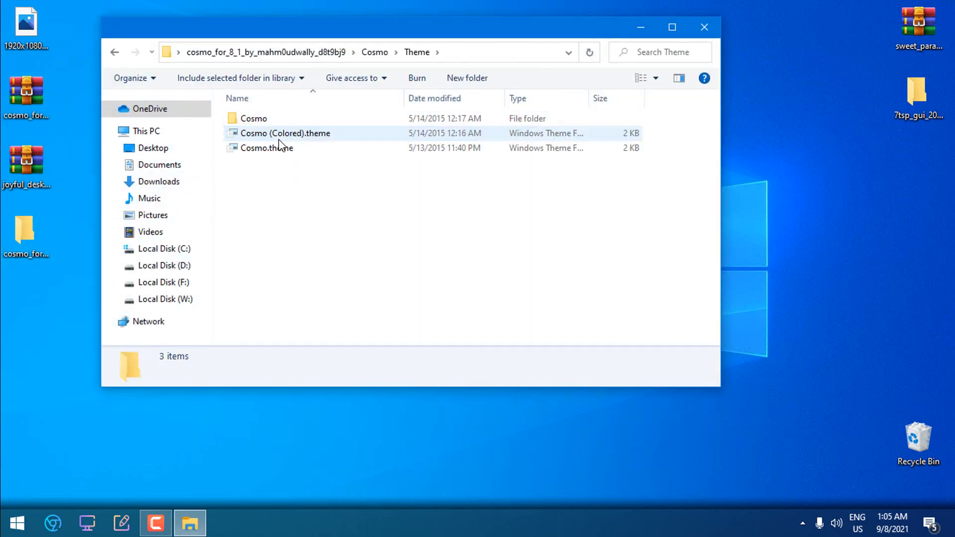
double_click(257, 121)
double_click(253, 119)
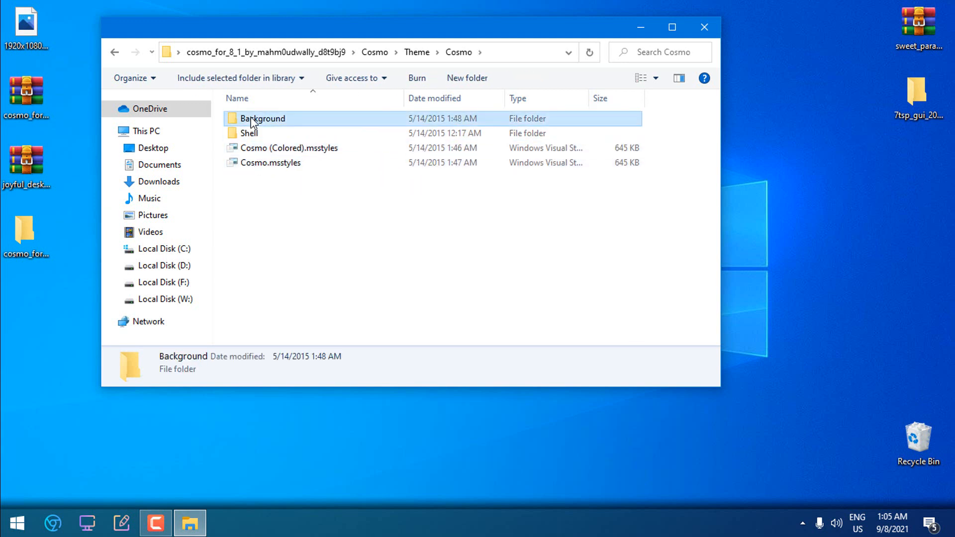
click(257, 124)
drag(324, 29, 299, 119)
drag(399, 258, 404, 284)
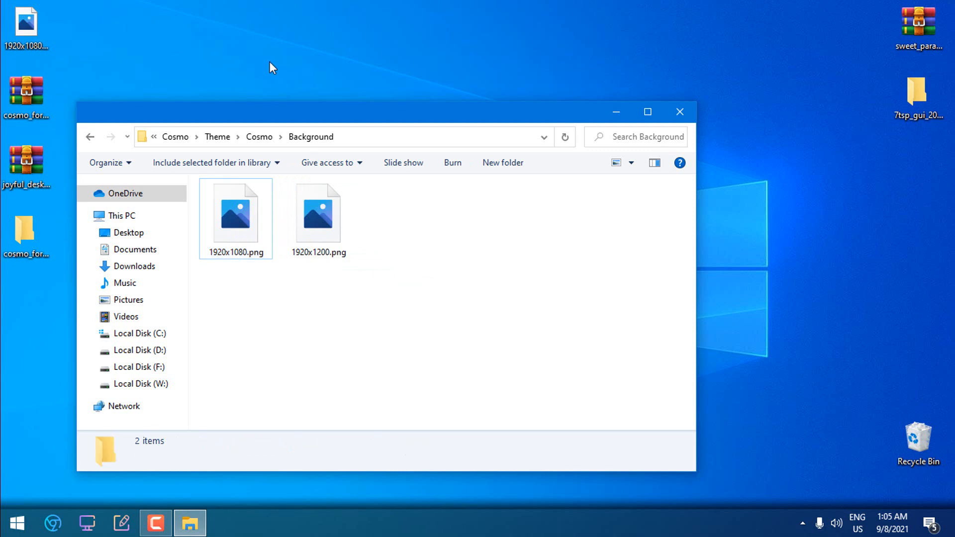
click(43, 34)
Delete the Cosmo for 8.1 archive and its extracted folder from the desktop
drag(28, 227, 83, 92)
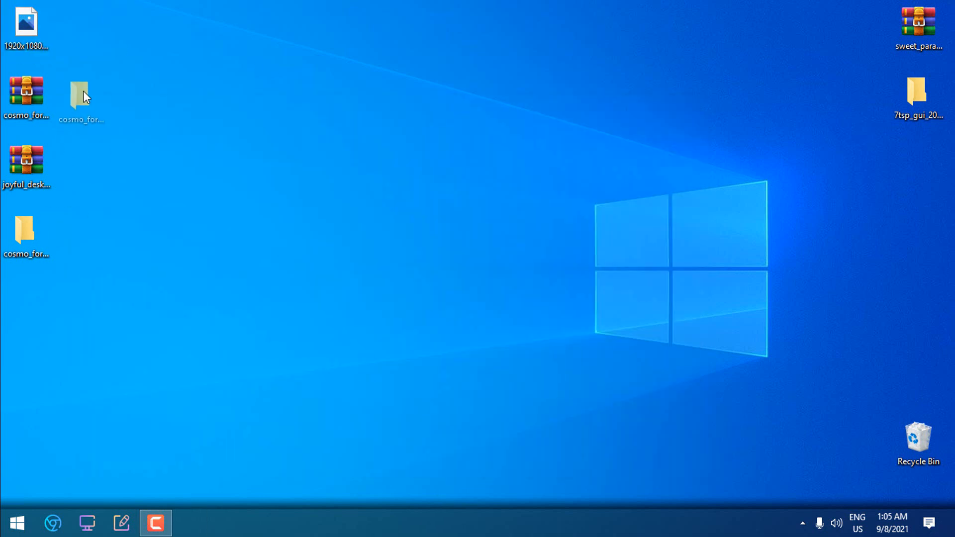
drag(132, 92, 25, 95)
right_click(26, 95)
click(56, 327)
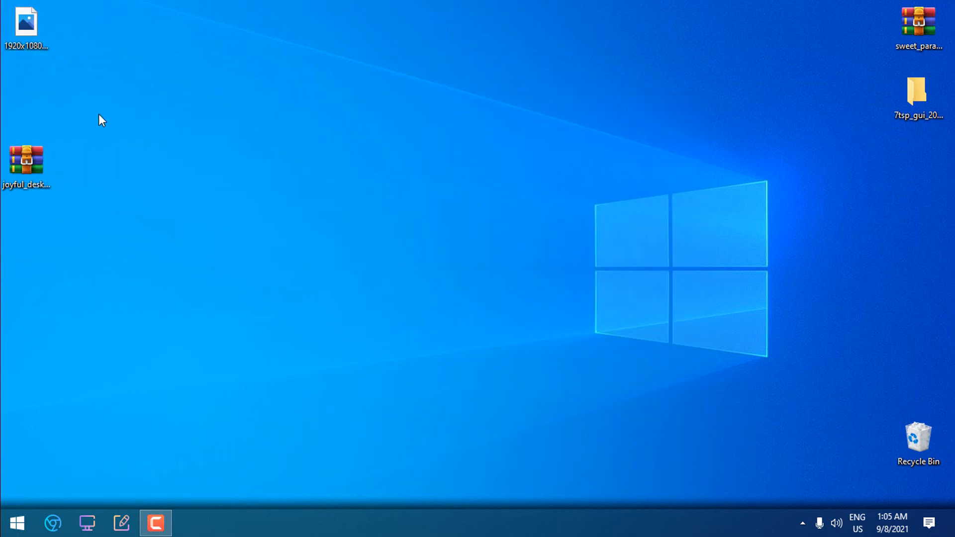
Preview the desktop wallpaper image 1920x1080+.png in Photos and close the viewer
double_click(38, 43)
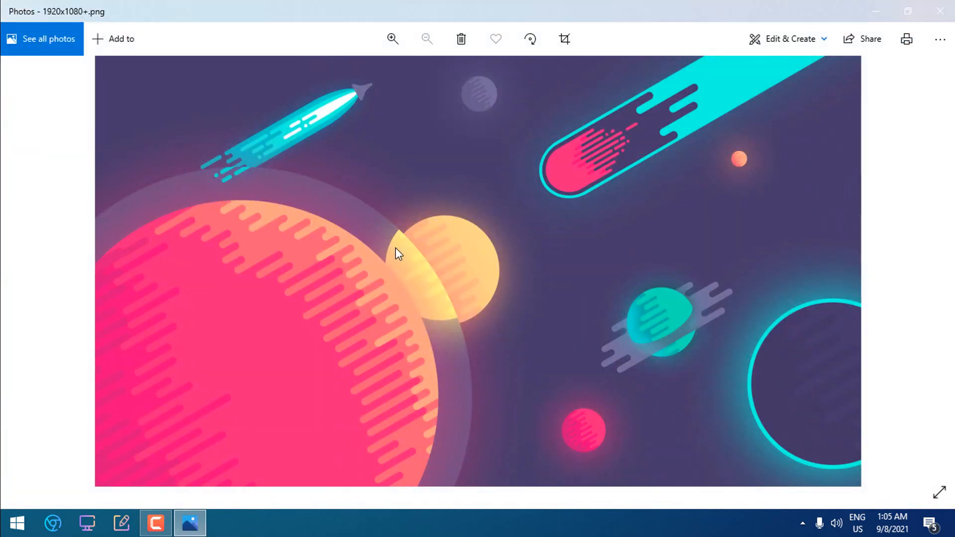
key(alt+F4)
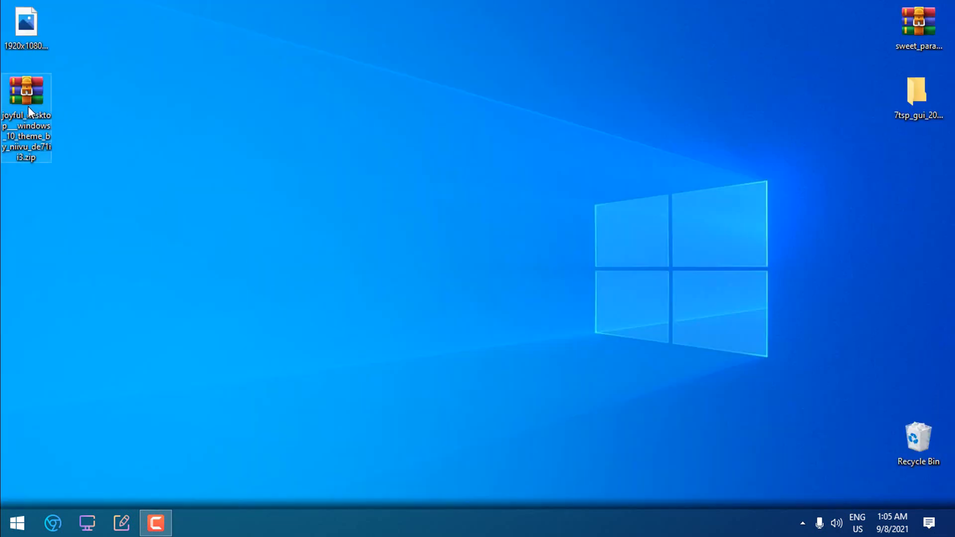
mouse_move(28, 106)
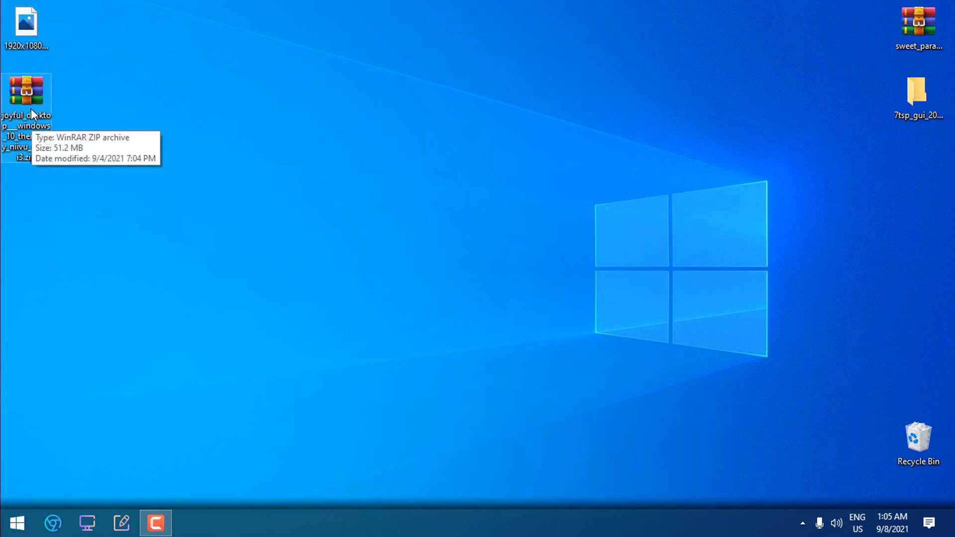
Extract the Joyful Desktop theme archive into a folder of the same name and open the Icons folder inside it
right_click(31, 108)
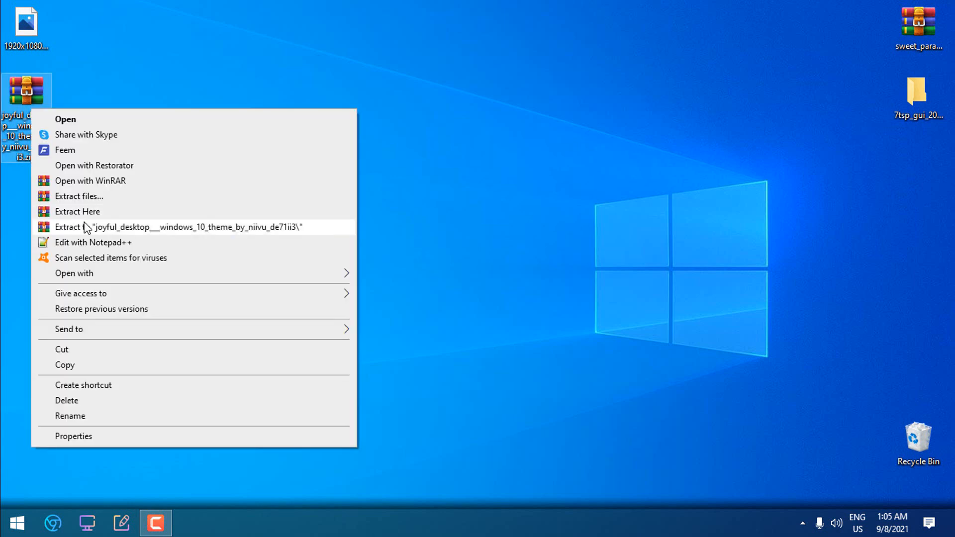
click(85, 224)
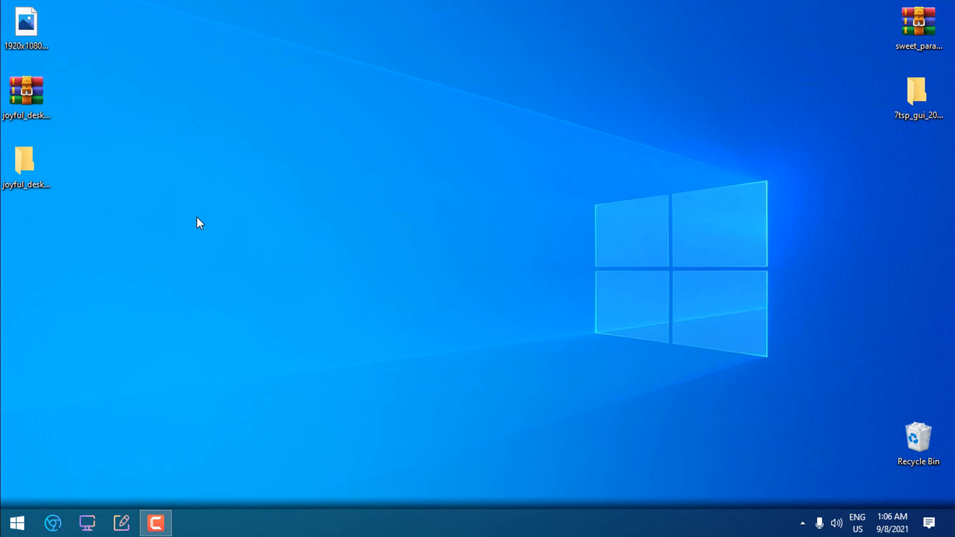
double_click(28, 165)
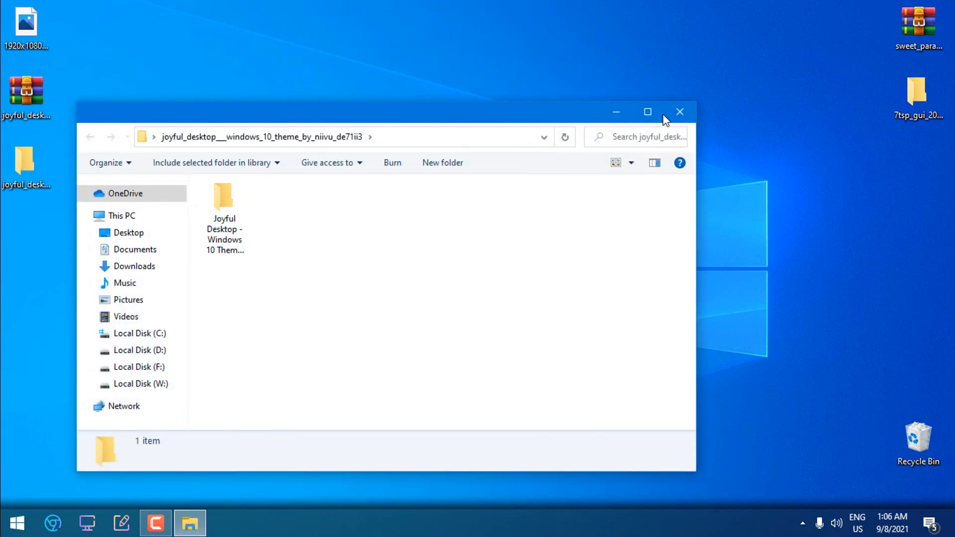
click(663, 111)
double_click(185, 119)
click(199, 225)
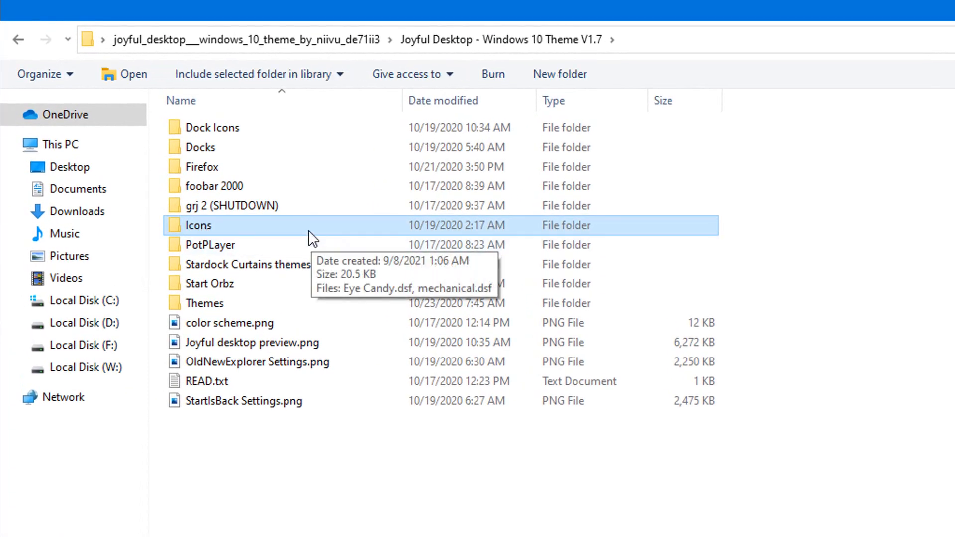
double_click(265, 225)
Rename 7TSP mechanical.7z.remove to 7TSP mechanical.7z and accept the file extension change
click(220, 167)
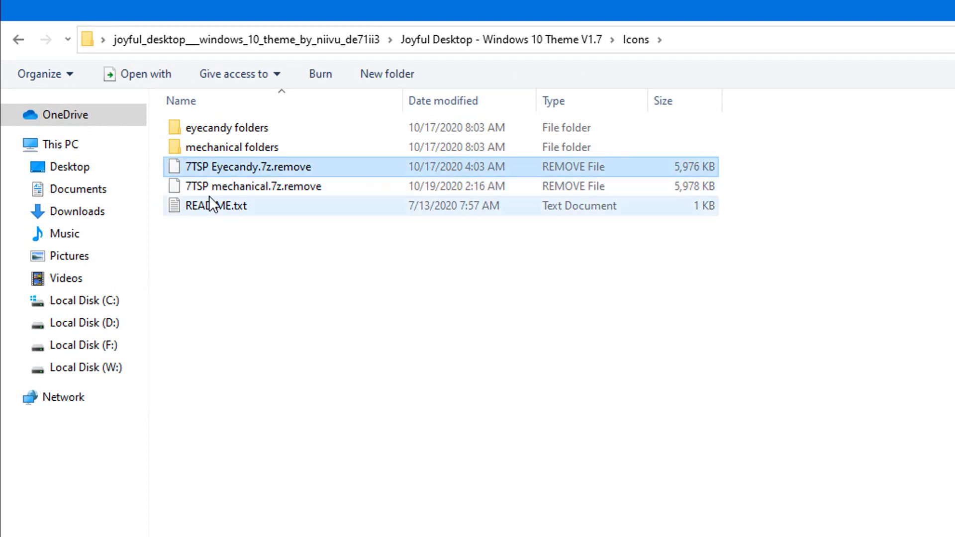
click(227, 186)
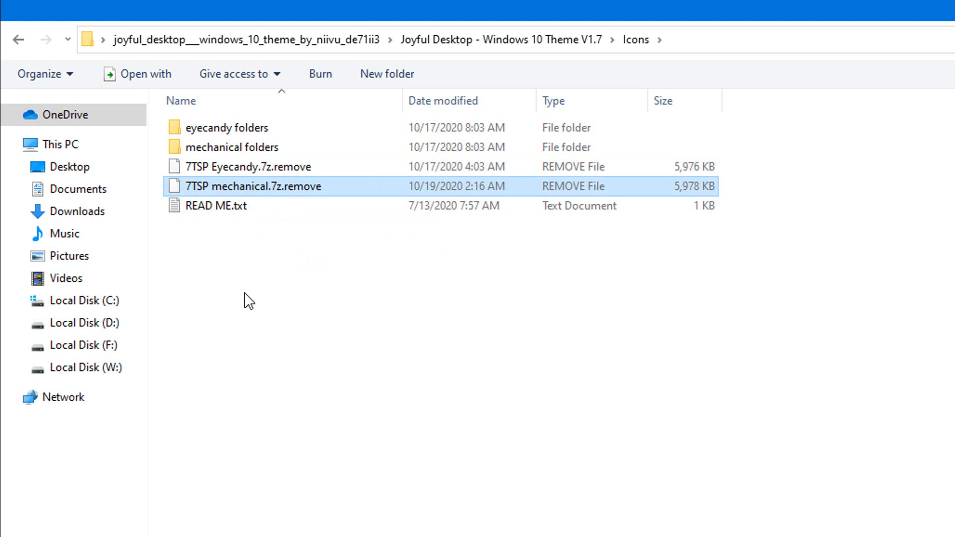
key(F2)
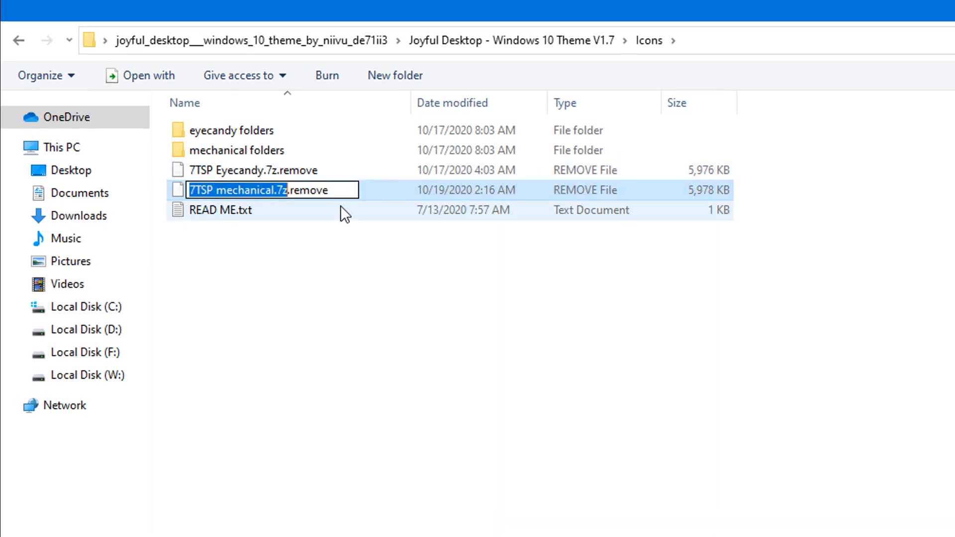
click(331, 192)
key(BackSpace)
key(BackSpace)
key(BackSpace)
key(BackSpace)
key(BackSpace)
key(BackSpace)
key(BackSpace)
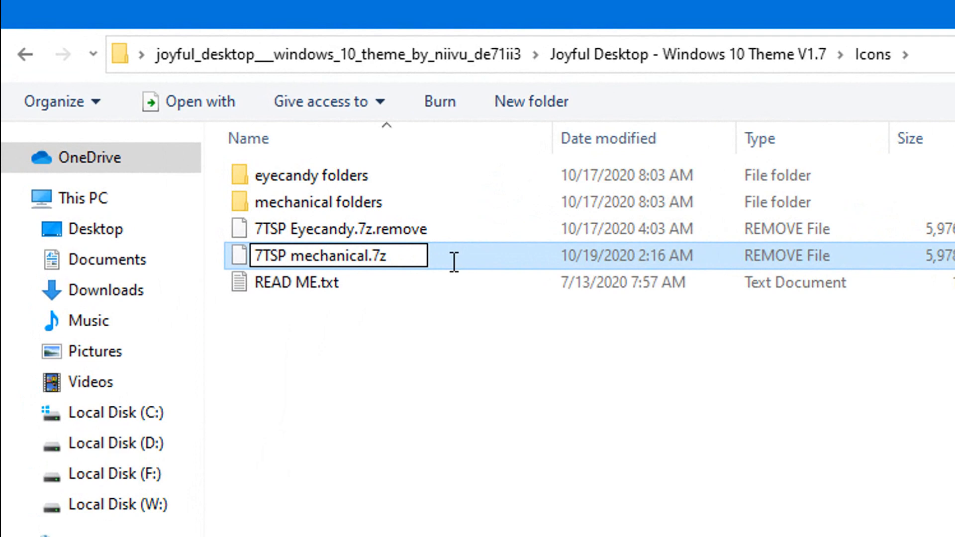
key(Return)
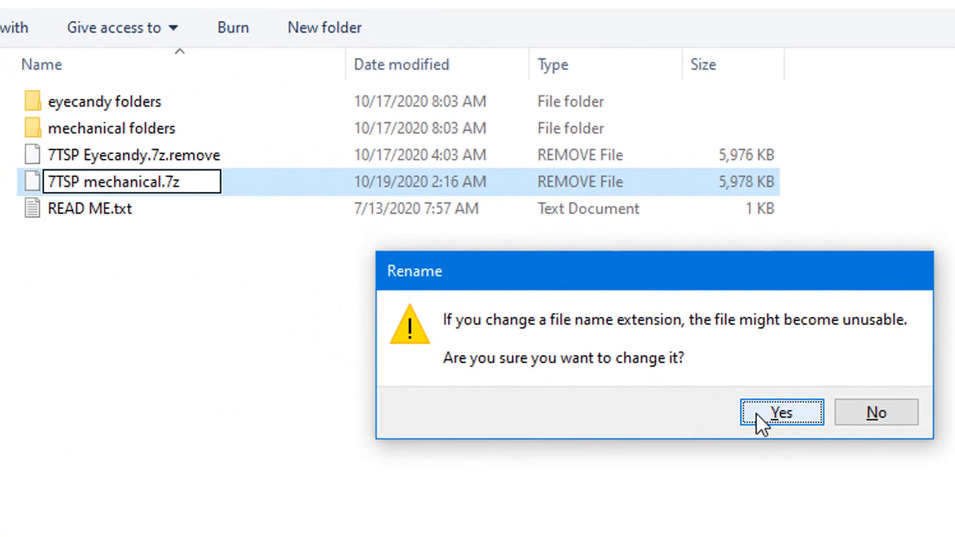
click(951, 483)
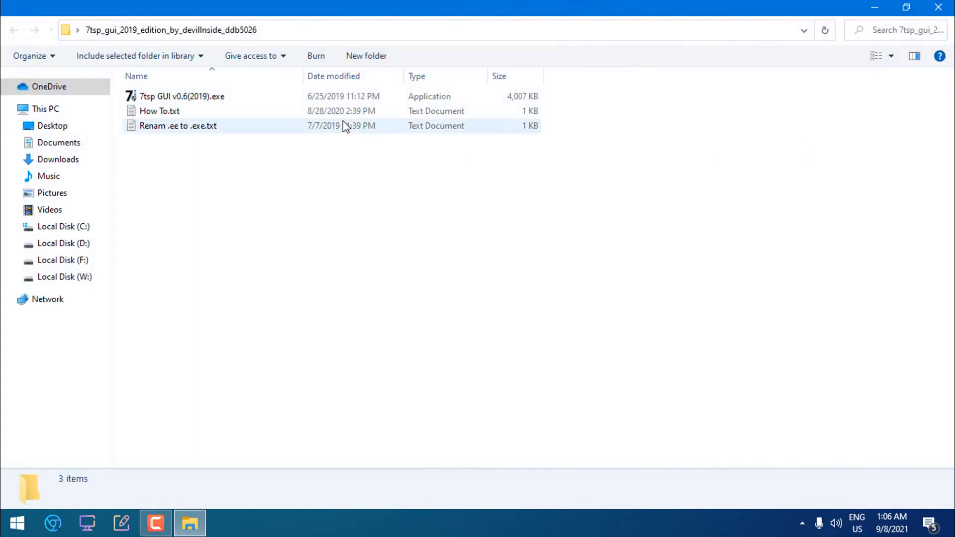
Run 7tsp GUI v0.6(2019).exe as administrator and close its folder window
click(186, 96)
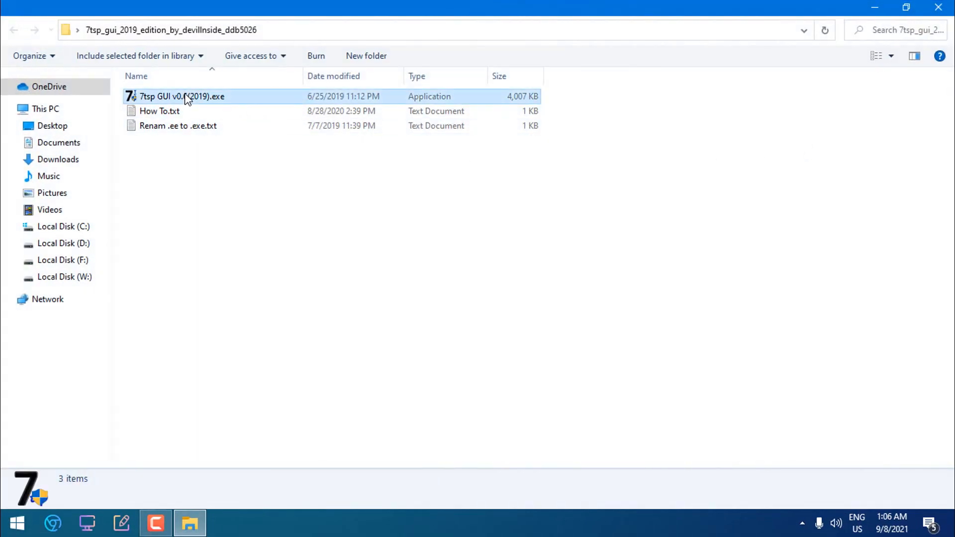
right_click(148, 99)
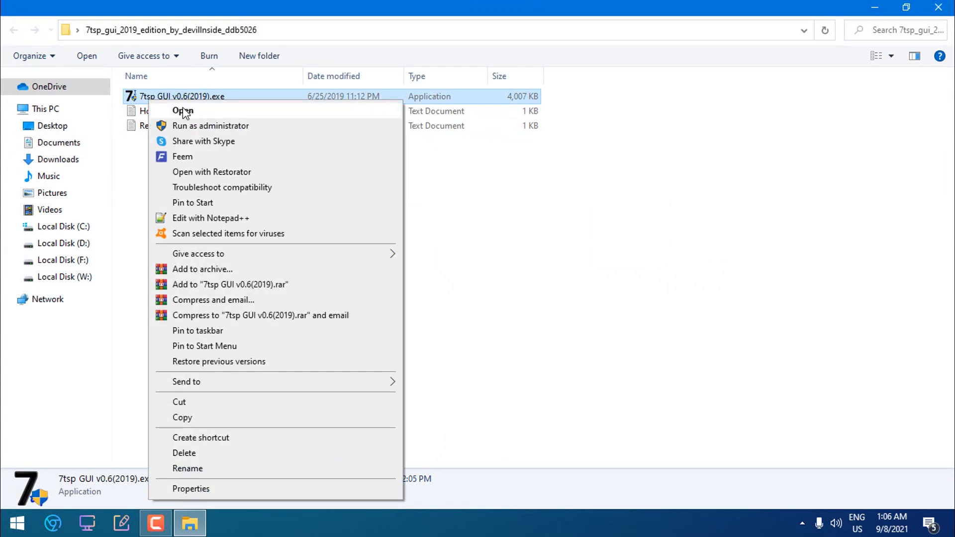
click(185, 127)
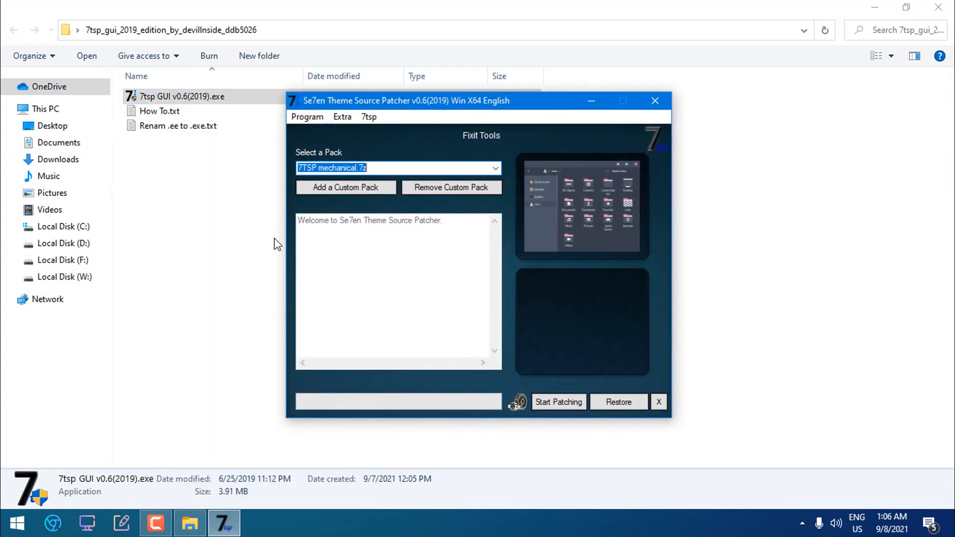
click(939, 7)
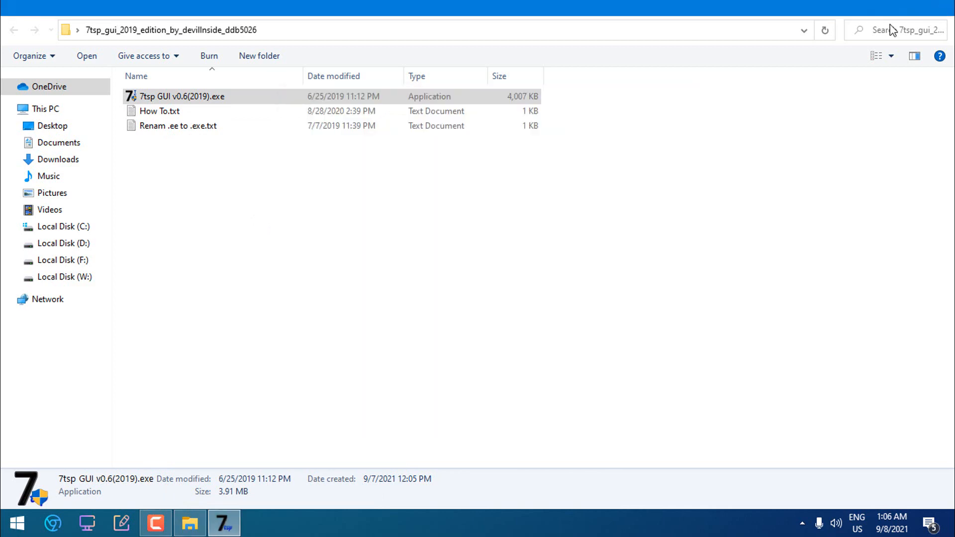
Add 7TSP mechanical.7z from the Icons folder as a custom pack, overwriting the existing pack
click(354, 189)
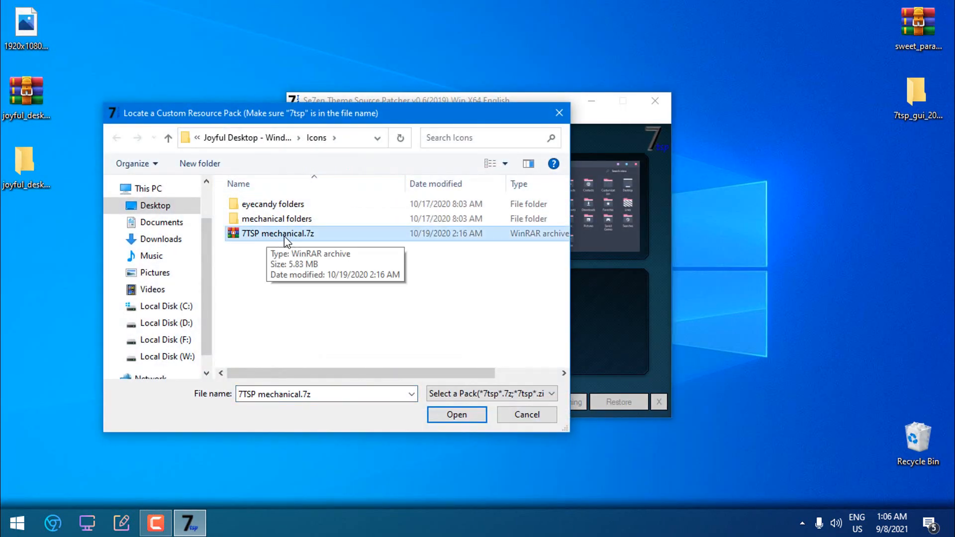
click(457, 414)
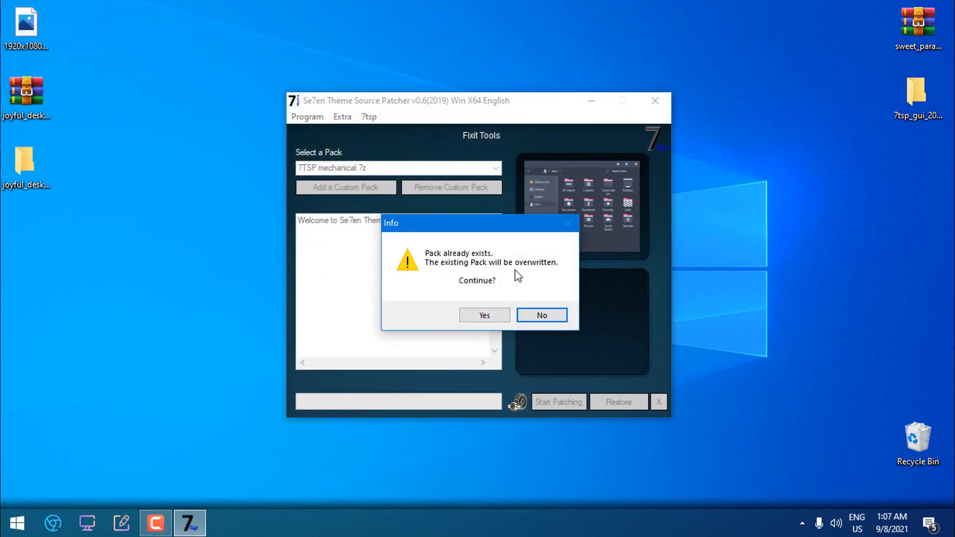
click(486, 314)
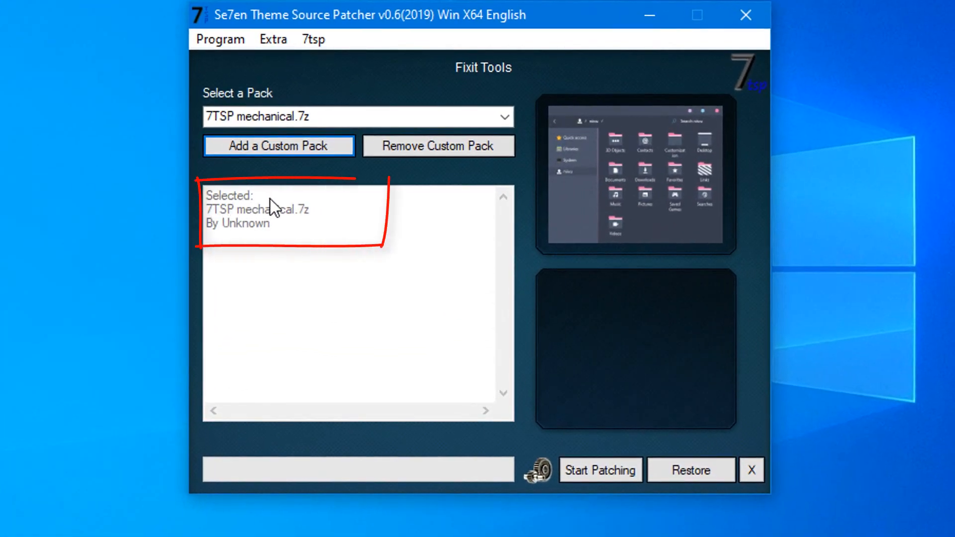
Save the patcher options with the creation of a new restore point when patching disabled
click(272, 37)
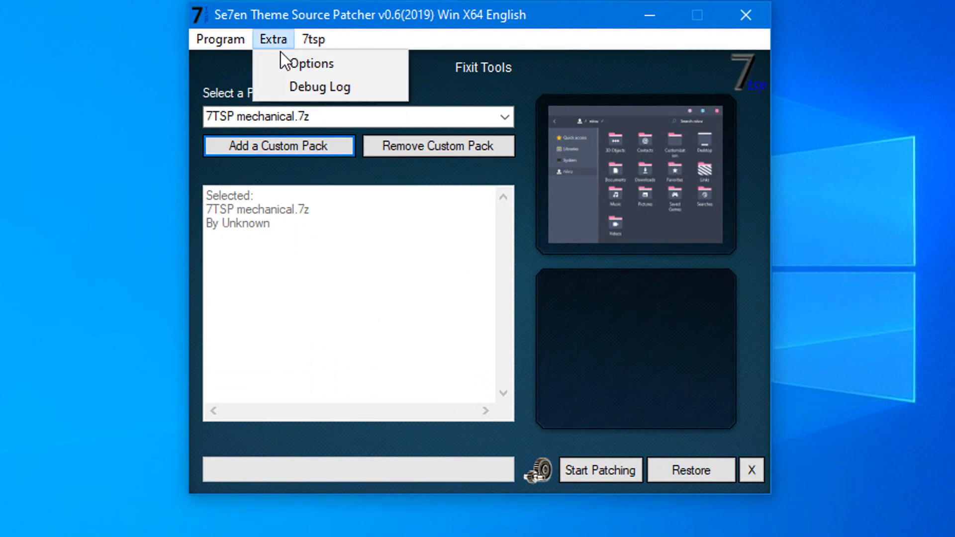
click(289, 65)
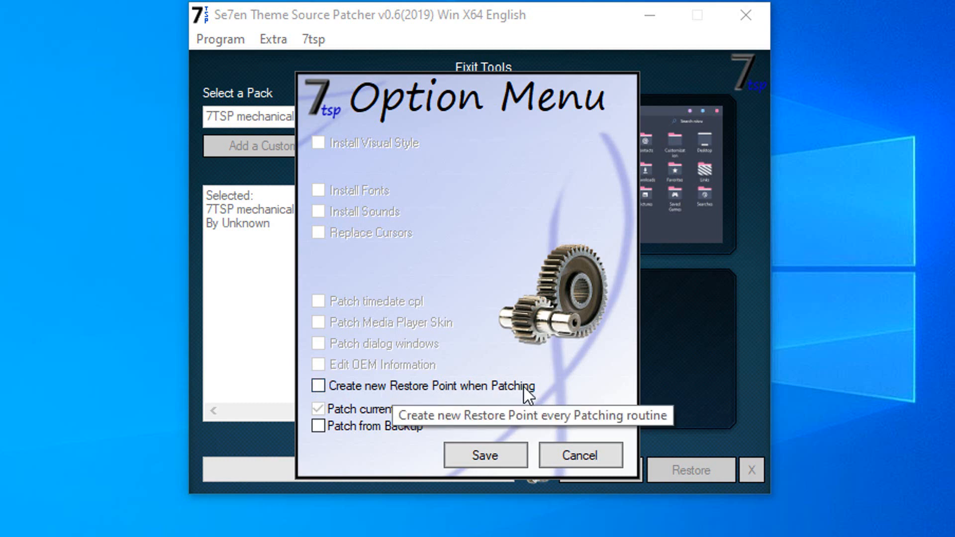
click(480, 458)
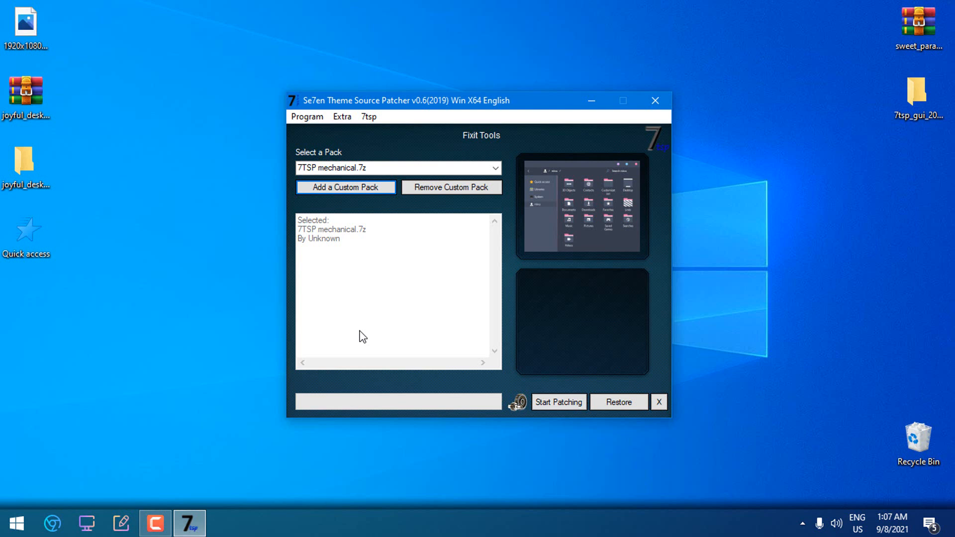
Examine the current folder and drive icons in This PC before patching the system
click(85, 524)
drag(157, 325, 823, 313)
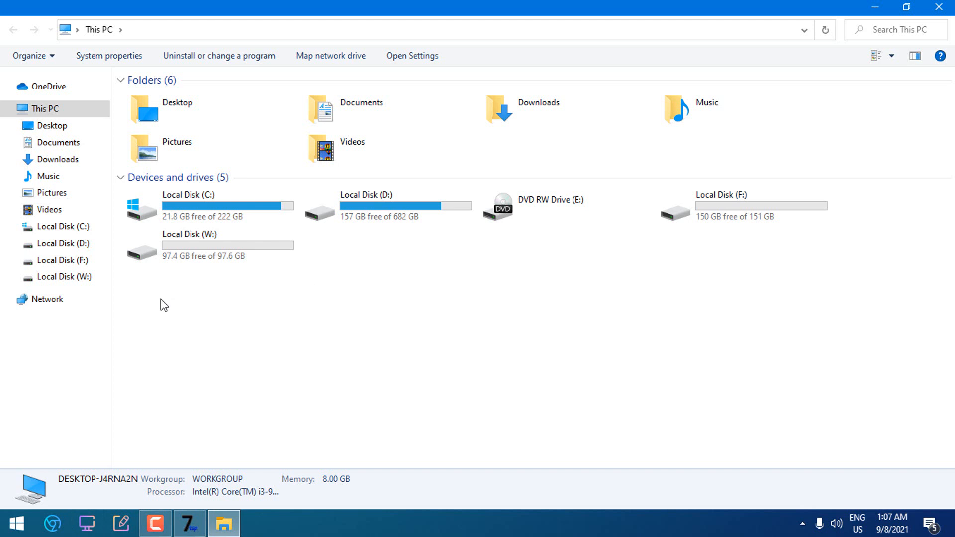
drag(164, 321, 829, 282)
drag(169, 338, 787, 303)
double_click(273, 2)
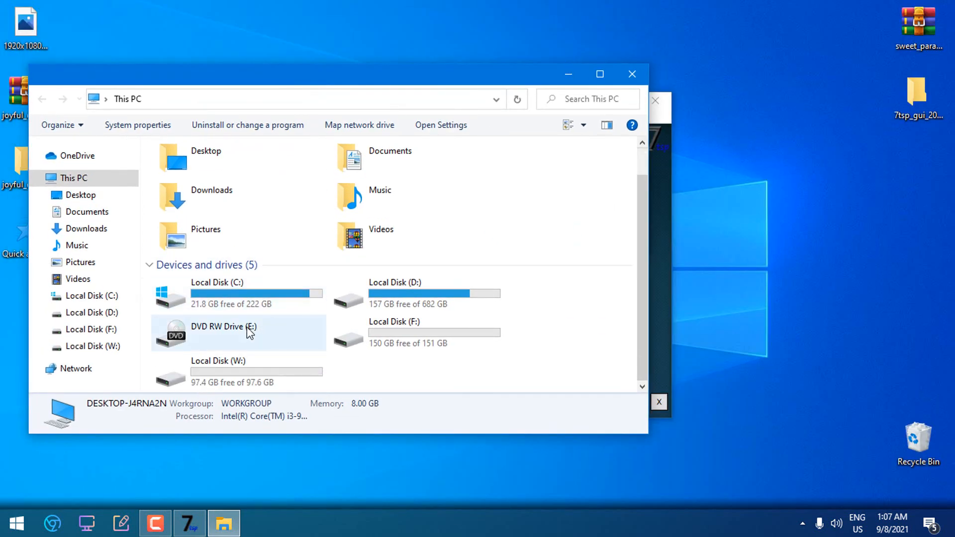
scroll(234, 311, up, 2)
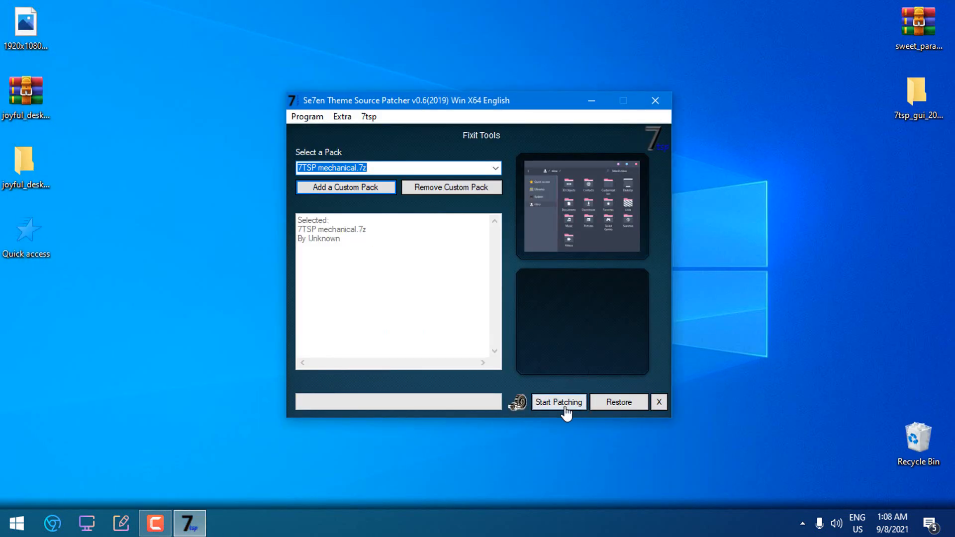
Patch the system with the 7TSP mechanical.7z icon pack and dismiss the completion dialog
click(558, 409)
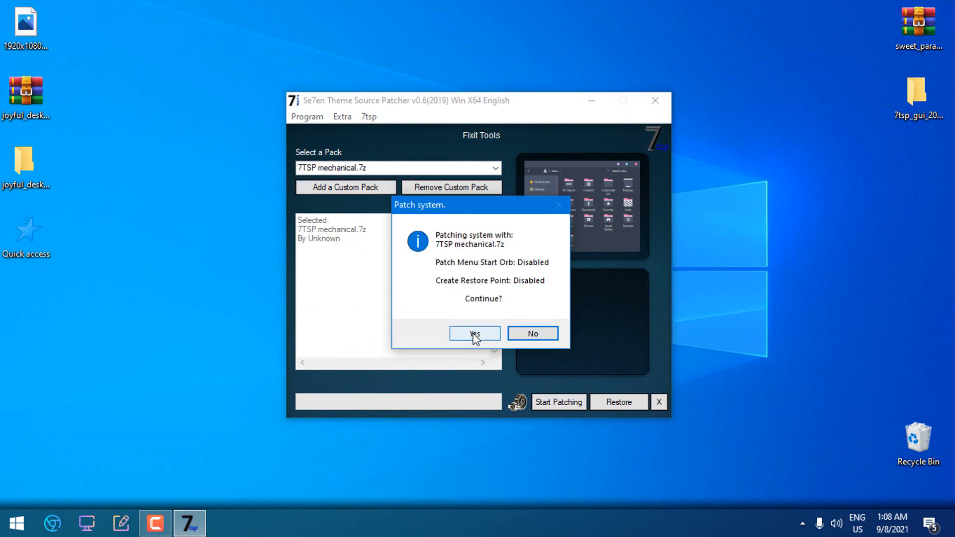
click(475, 336)
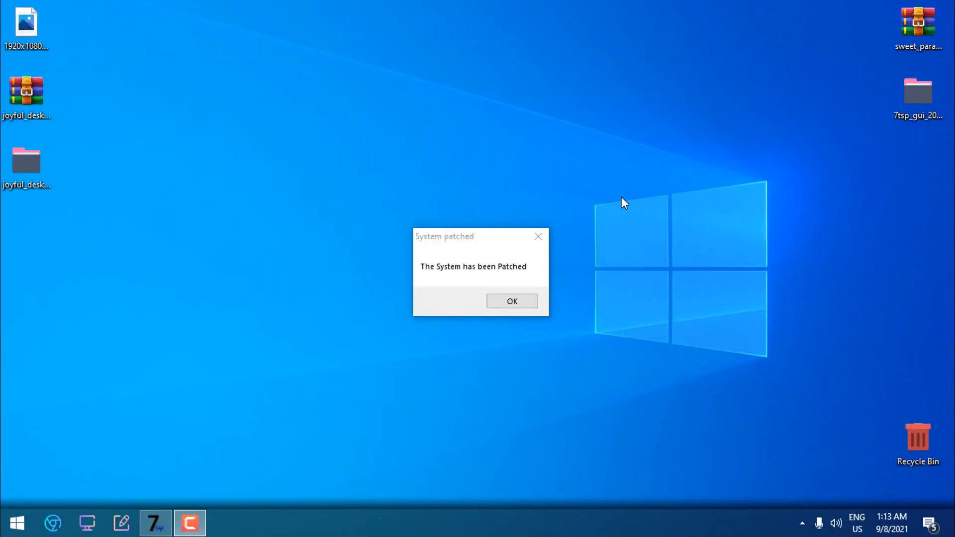
click(503, 289)
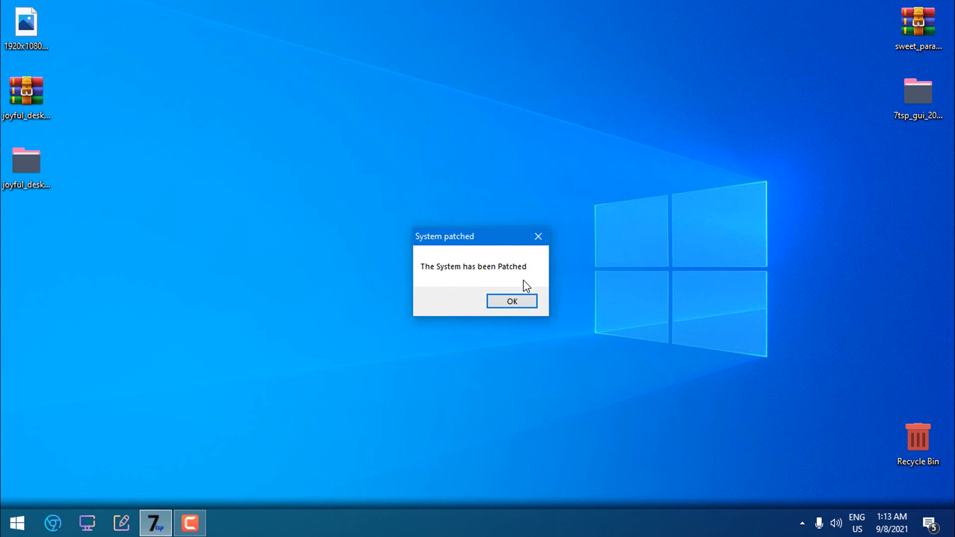
click(512, 302)
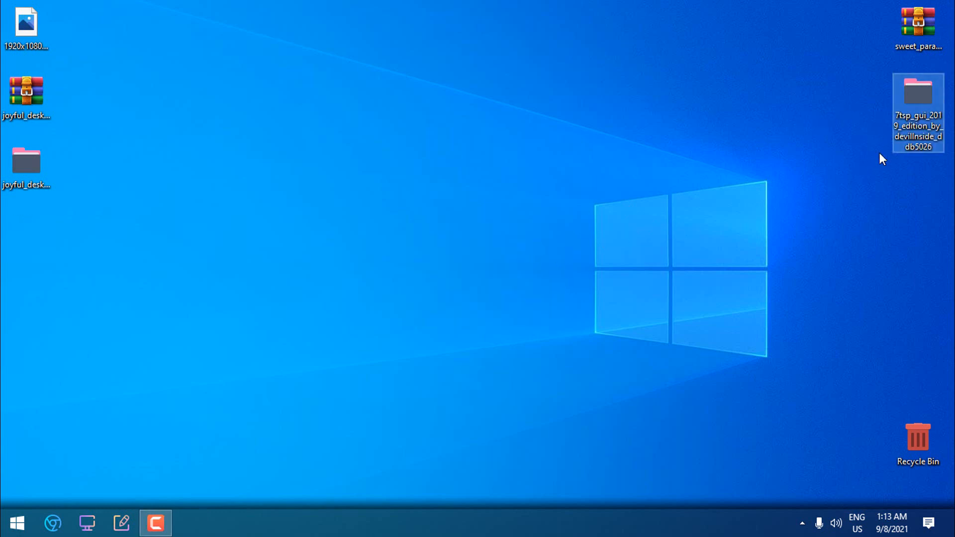
Open Control Panel and display its items as large icons
click(17, 522)
click(239, 412)
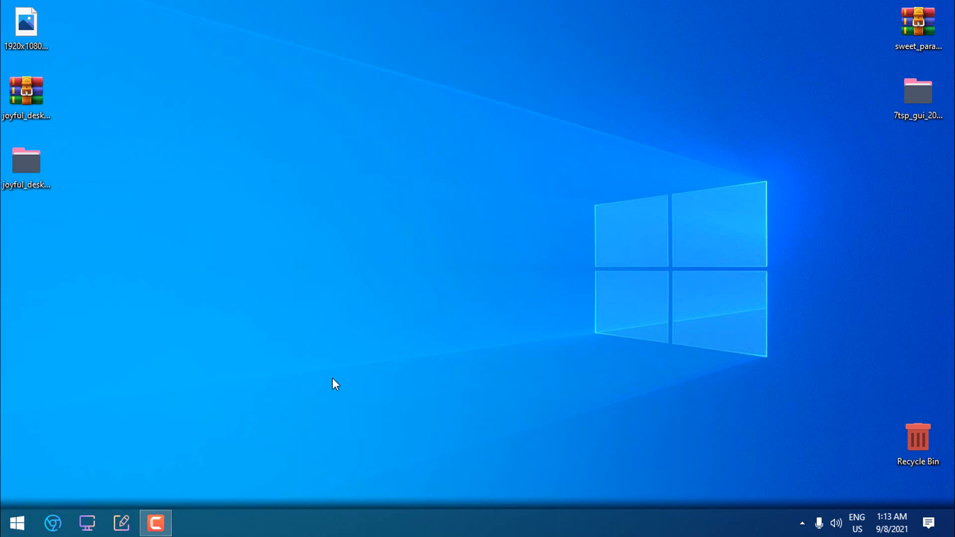
click(687, 68)
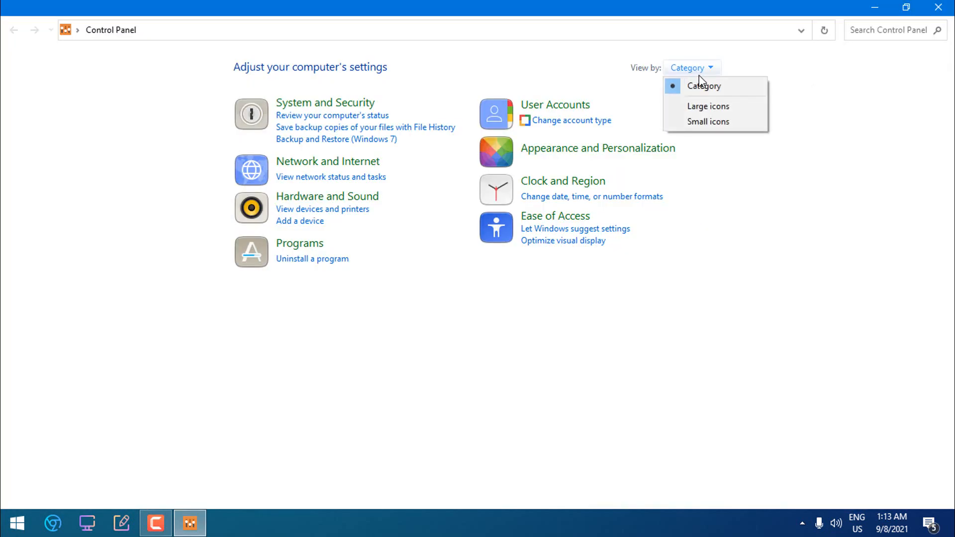
click(699, 105)
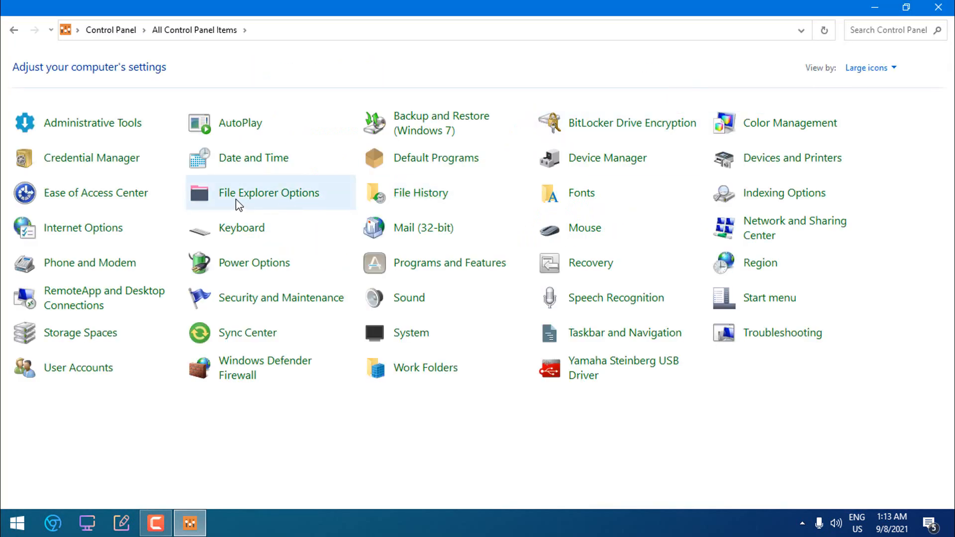
Turn off "Always show icons, never thumbnails" in File Explorer Options and apply the change
click(300, 204)
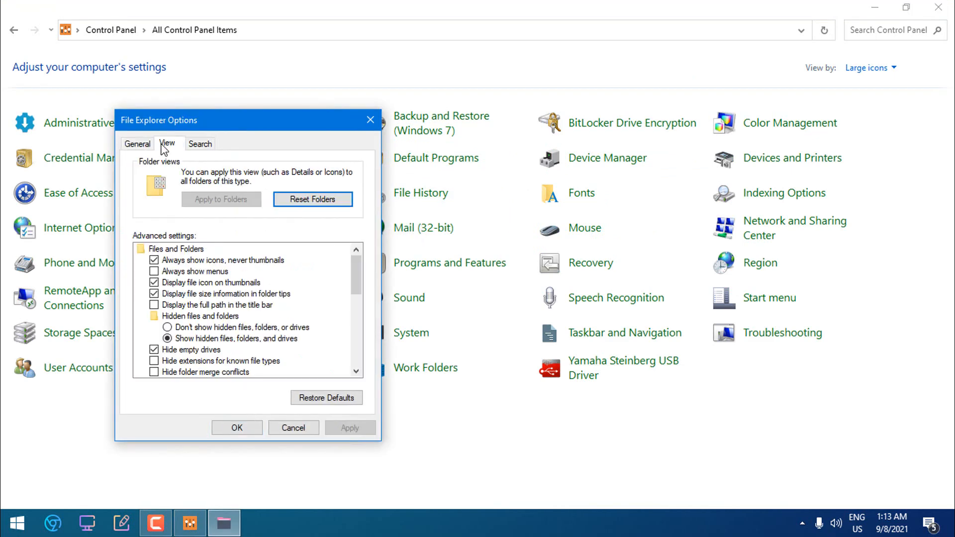
click(155, 262)
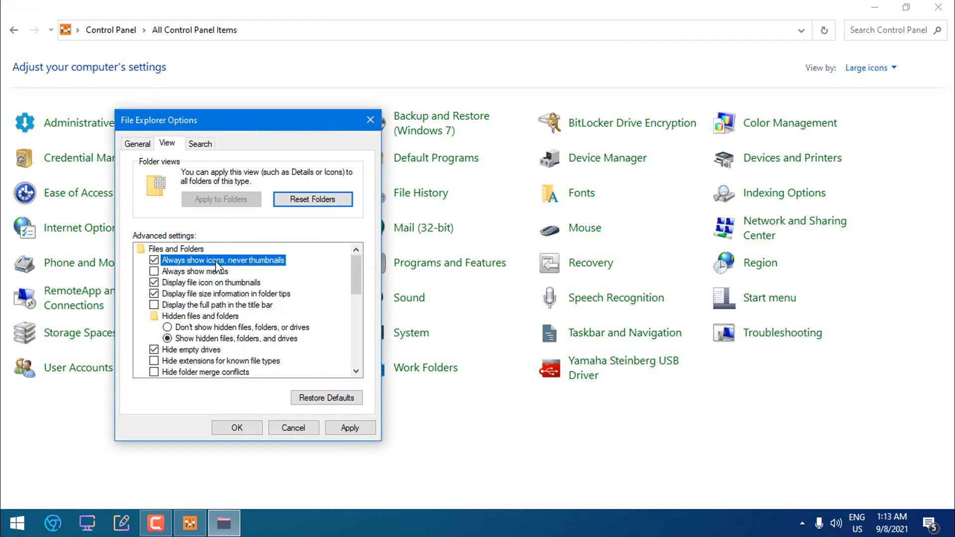
click(155, 262)
click(237, 427)
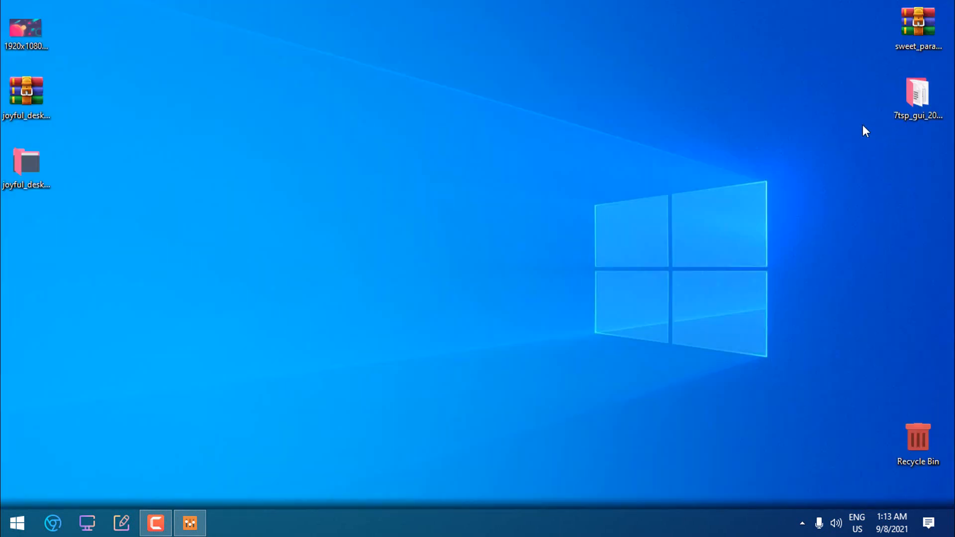
Examine the folder icons in This PC and on Local Disk (C:), and close the window
click(87, 523)
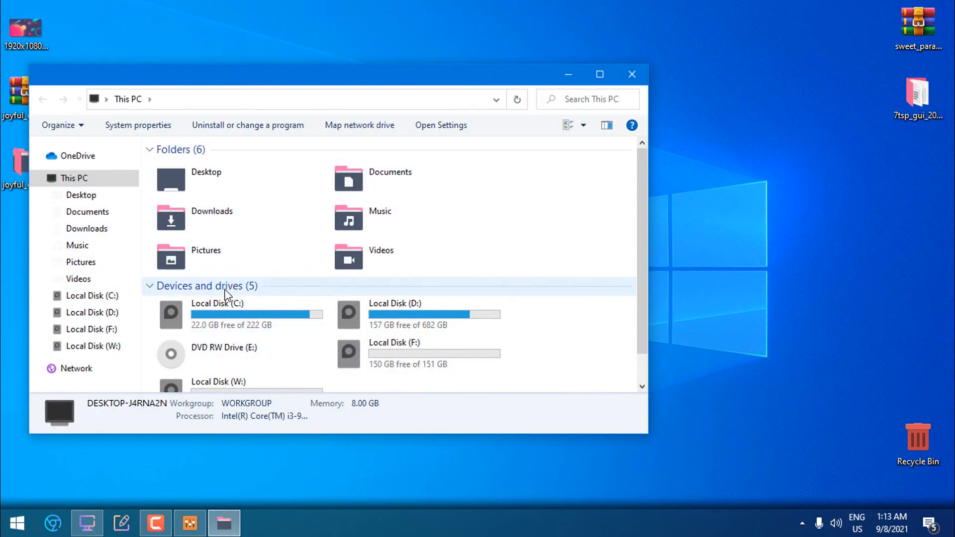
double_click(227, 301)
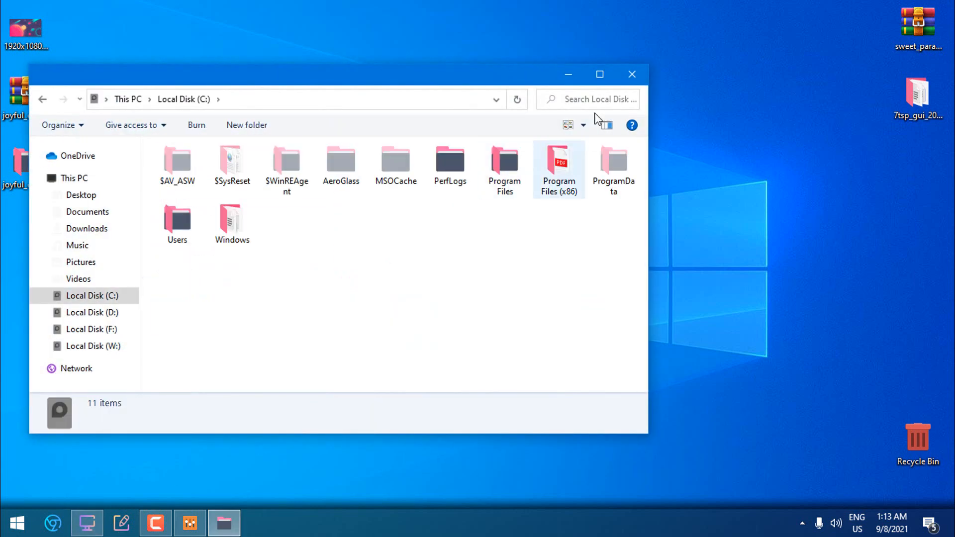
click(632, 74)
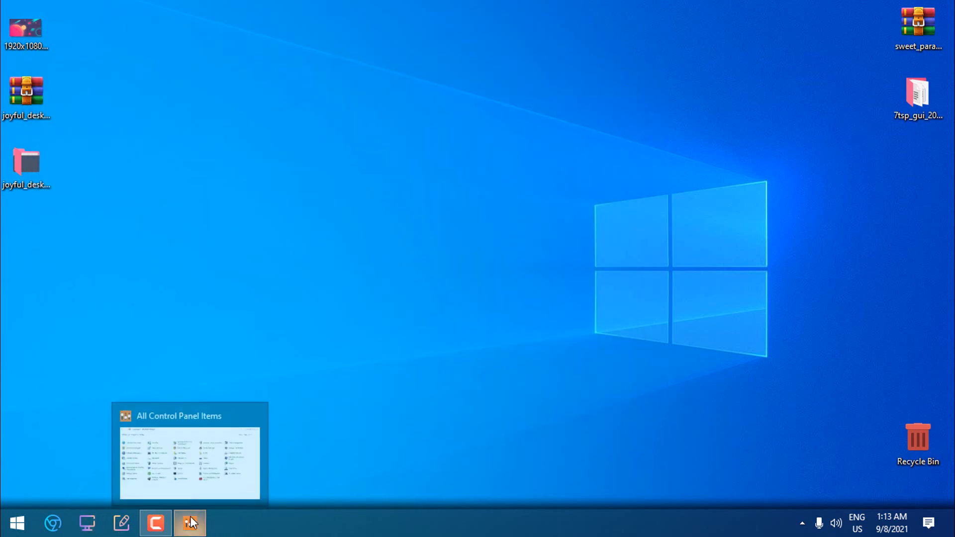
Turn on "Always show icons, never thumbnails" in File Explorer Options, and briefly check the icons in This PC
click(190, 520)
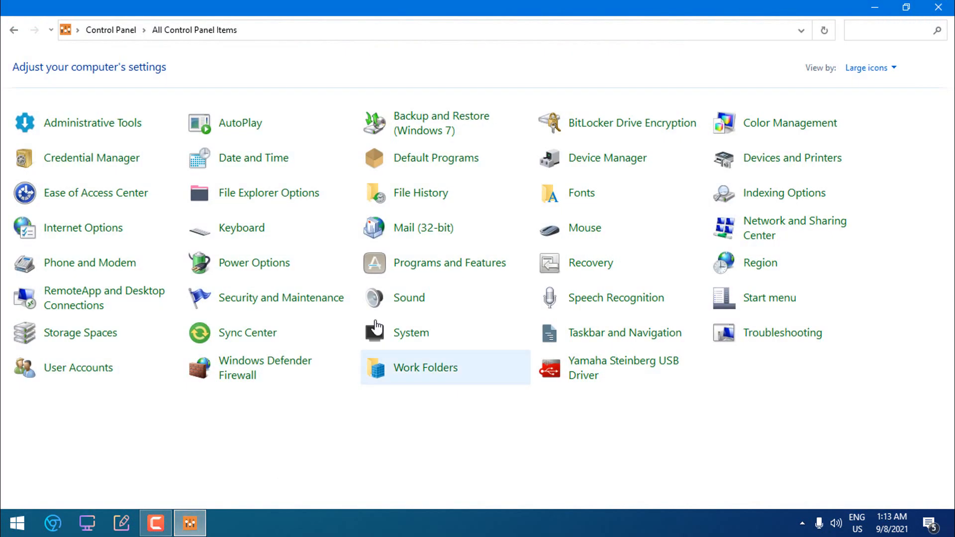
click(289, 201)
click(89, 190)
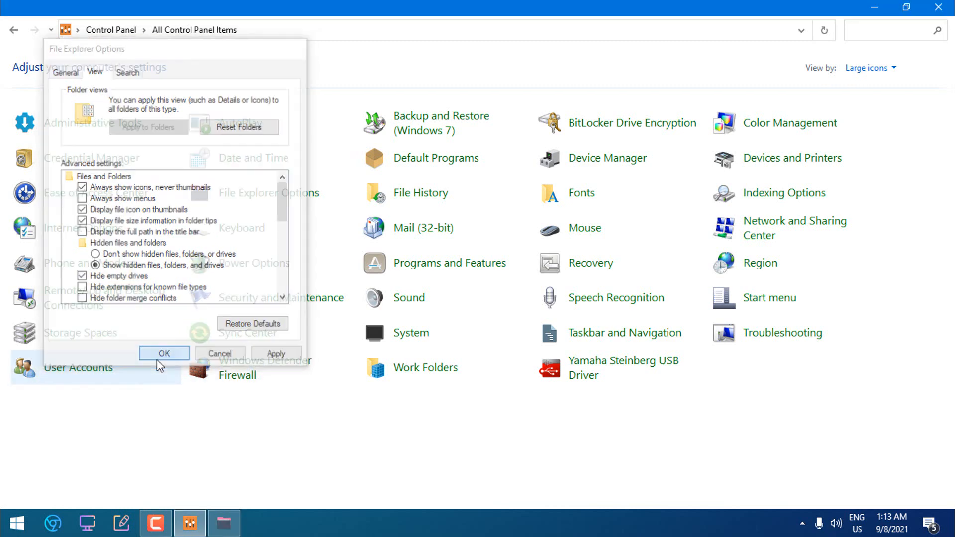
click(164, 355)
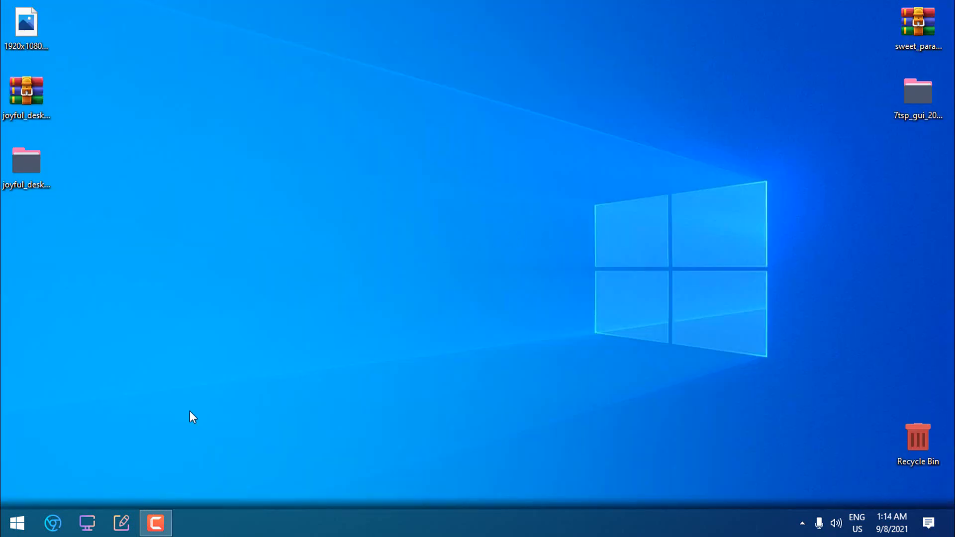
click(87, 522)
click(762, 45)
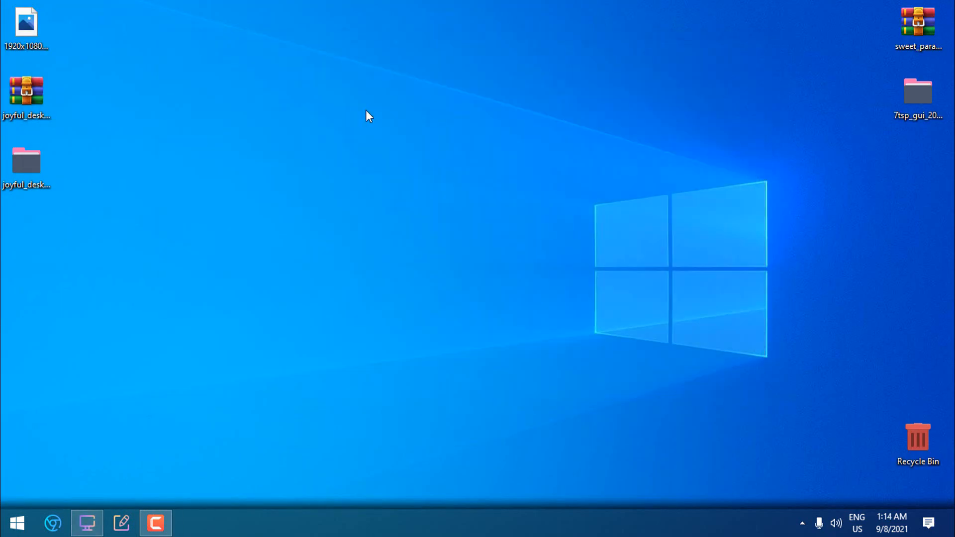
Open the Themes folder inside the extracted Joyful Desktop - Windows 10 Theme V1.7 folder and maximize its window
click(10, 170)
key(Return)
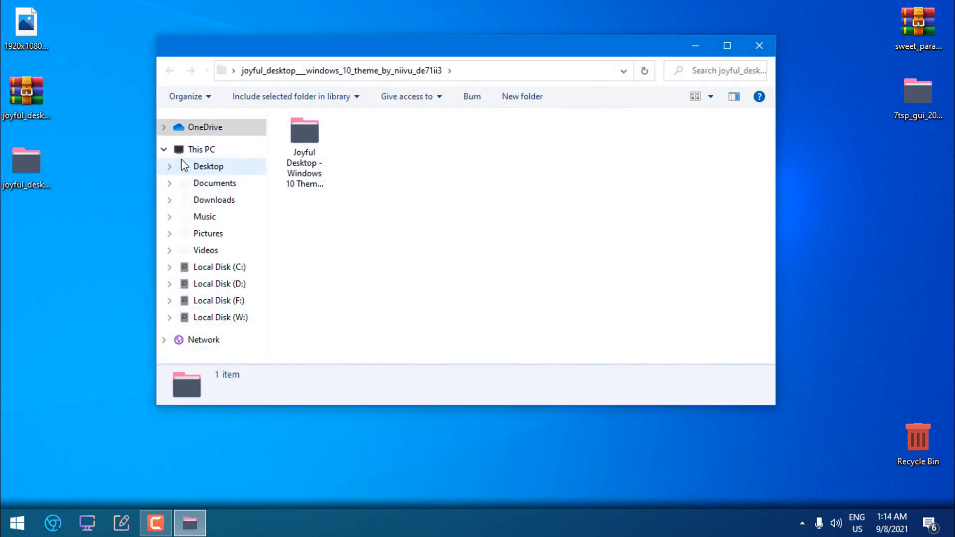
click(313, 150)
key(Return)
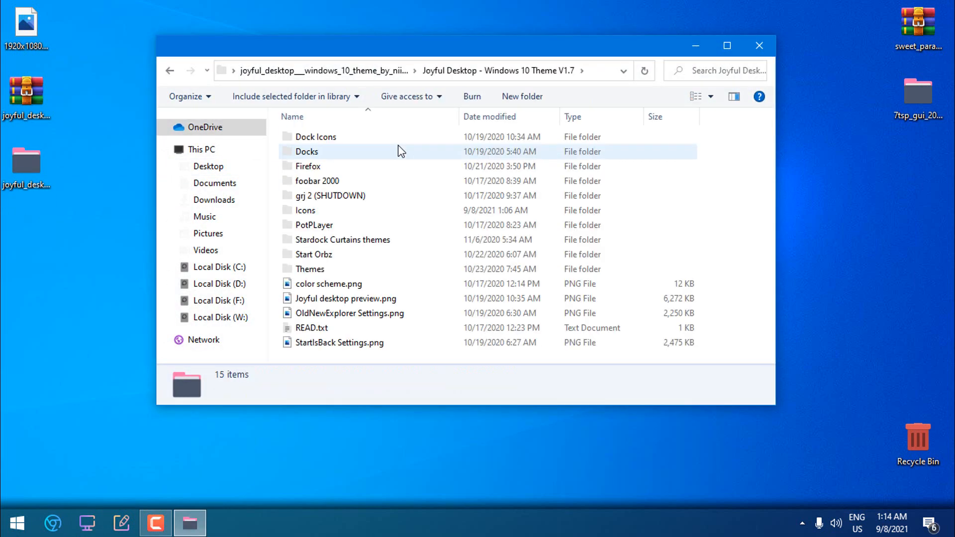
click(324, 270)
key(Return)
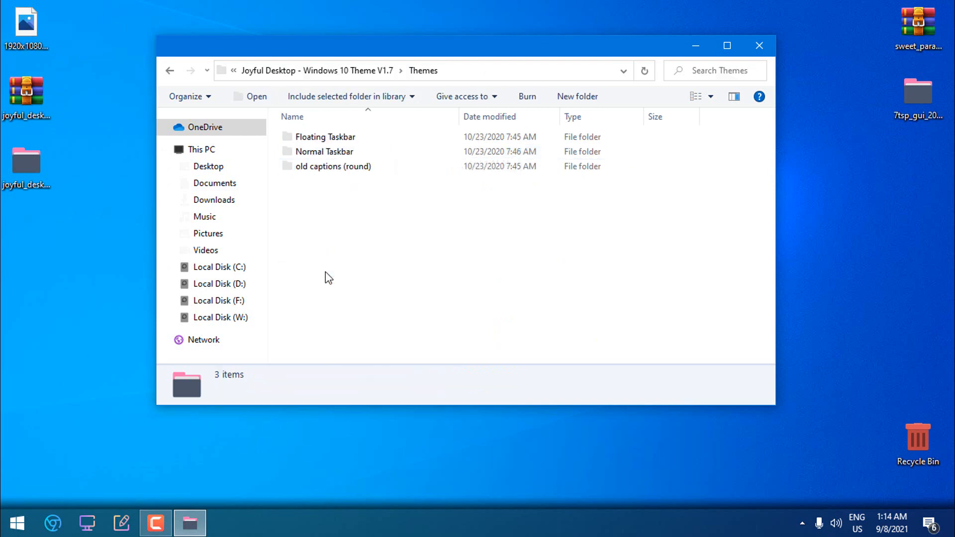
click(727, 45)
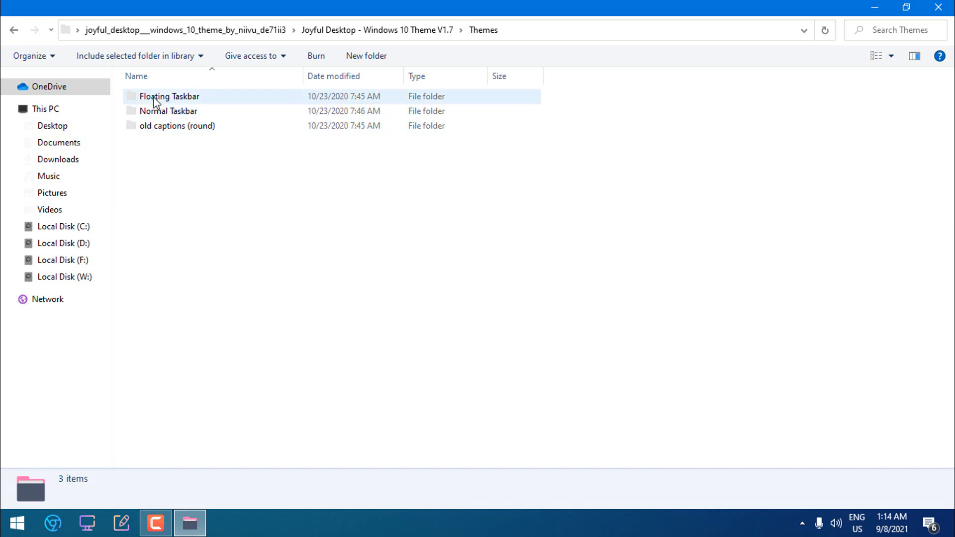
Copy the Joyful Desktop folder and all four theme files from the Floating Taskbar folder
click(179, 117)
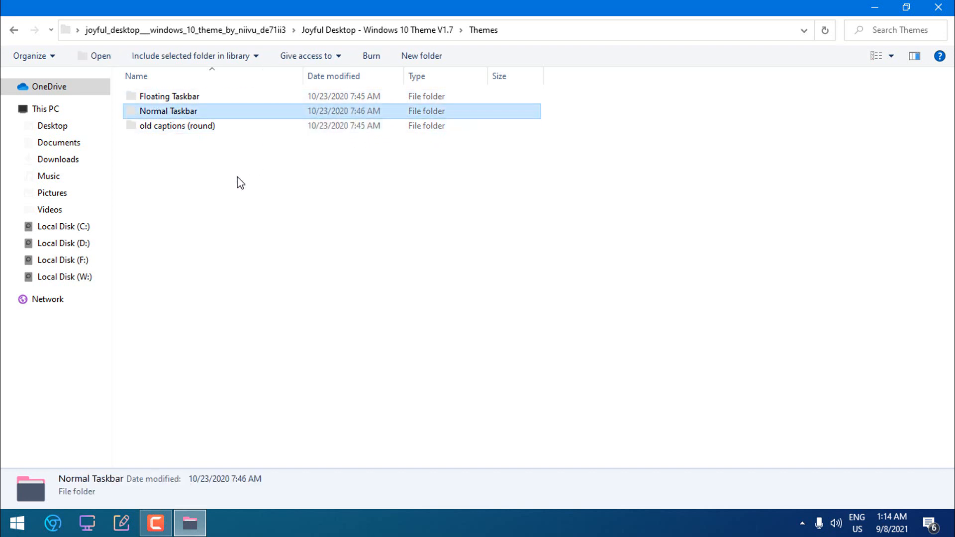
click(175, 100)
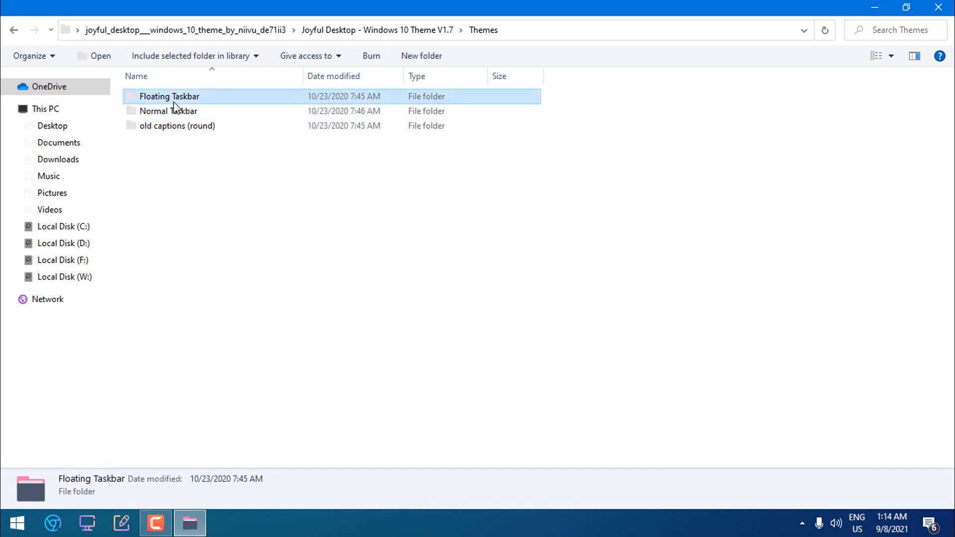
double_click(174, 103)
drag(192, 194, 138, 91)
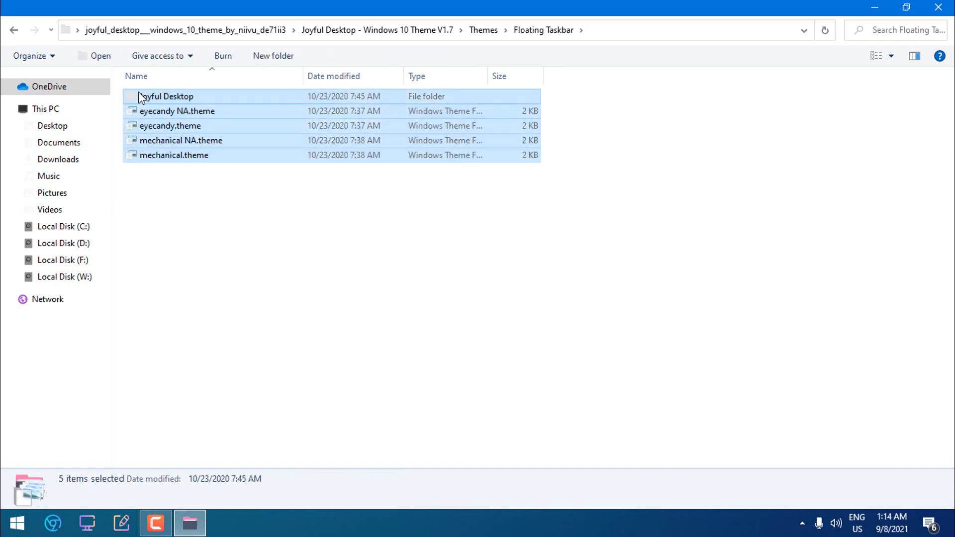
right_click(139, 94)
Paste the copied theme items into C:\Windows\Resources\Themes, skipping the existing folder and applying that choice to all current items
click(79, 229)
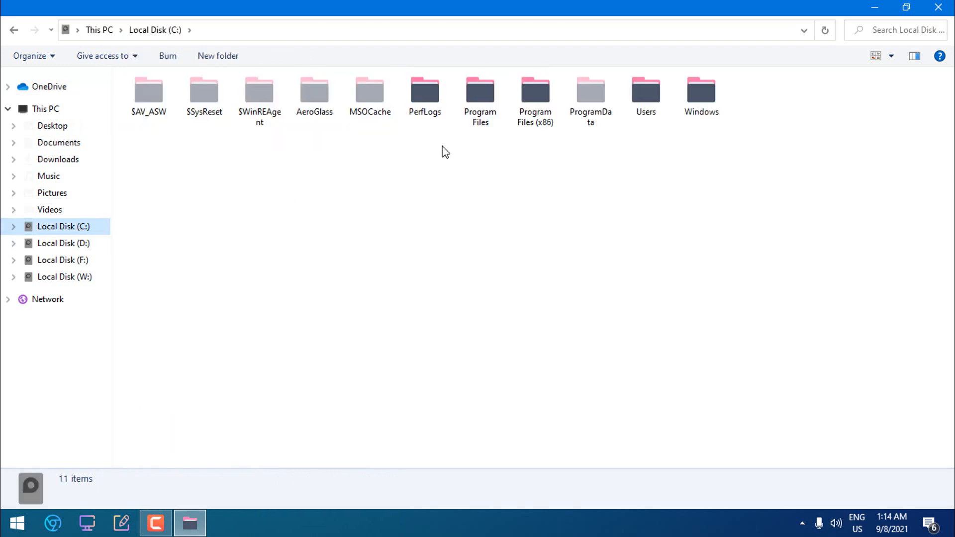
double_click(701, 94)
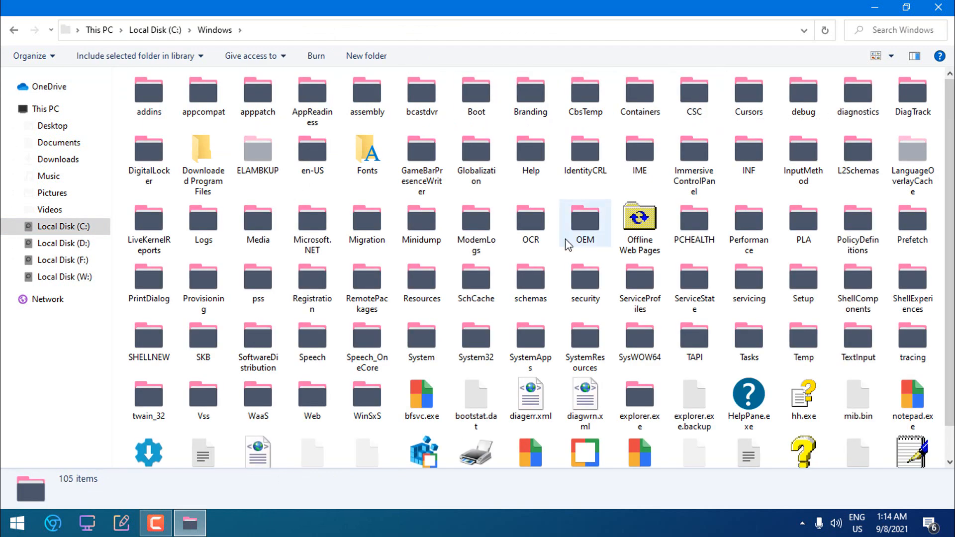
click(431, 274)
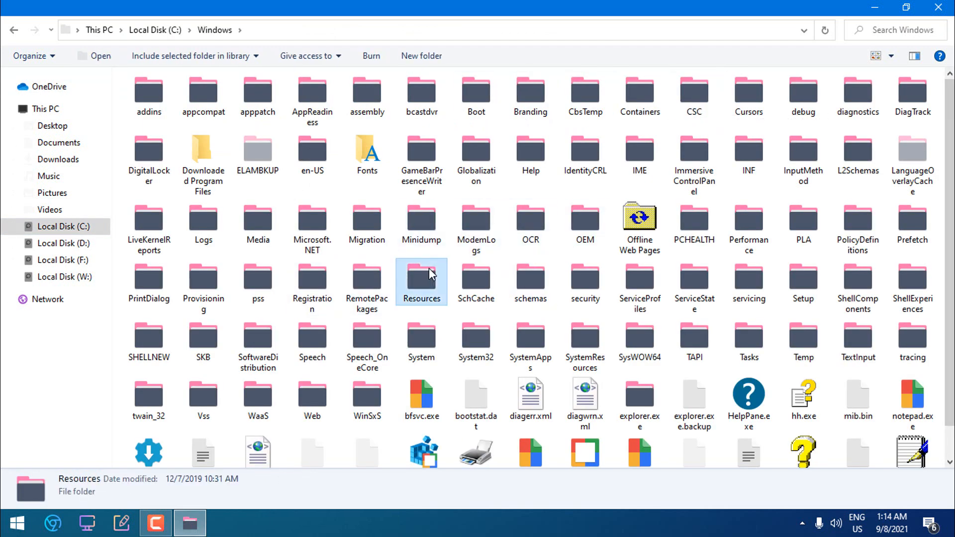
double_click(430, 275)
double_click(204, 106)
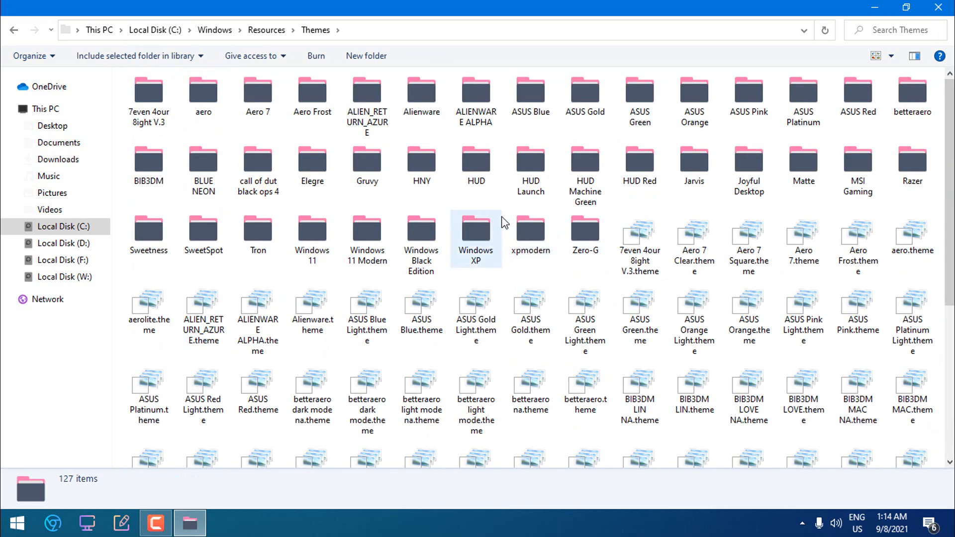
right_click(501, 219)
click(540, 315)
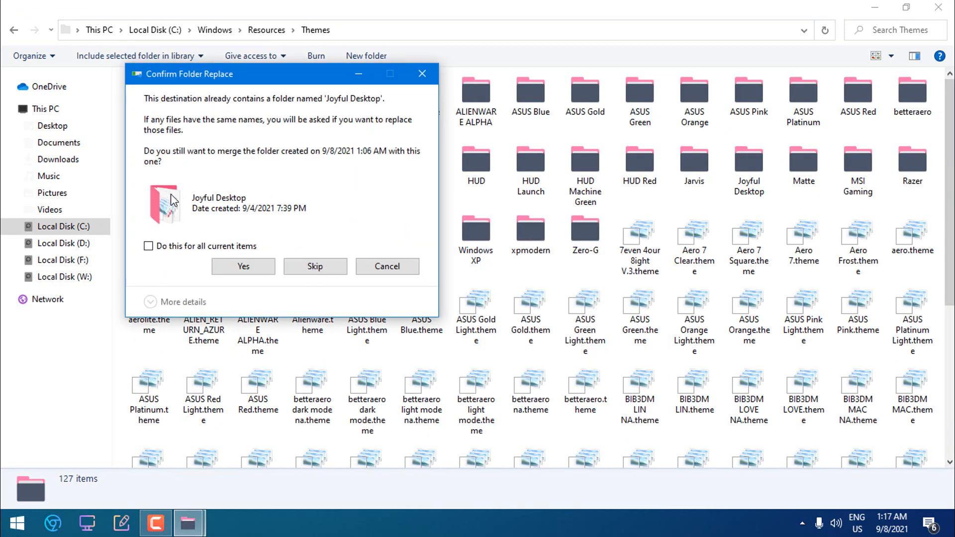
click(228, 252)
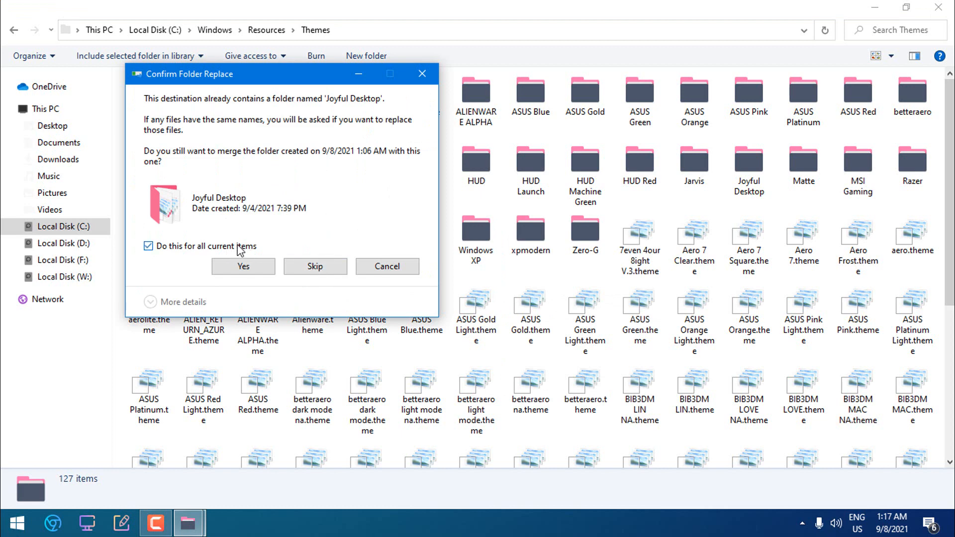
click(315, 267)
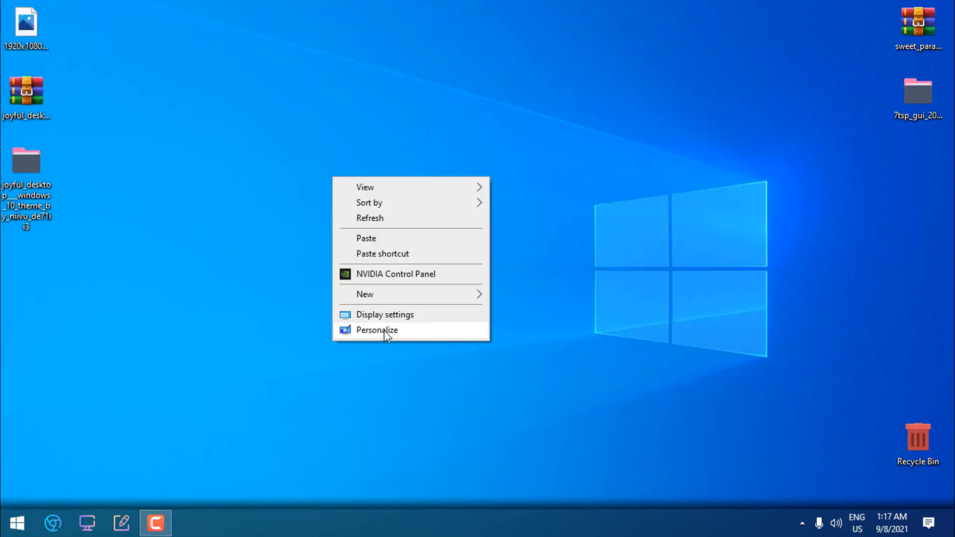
Apply the mechanical theme in the desktop personalization settings and close Settings
click(386, 331)
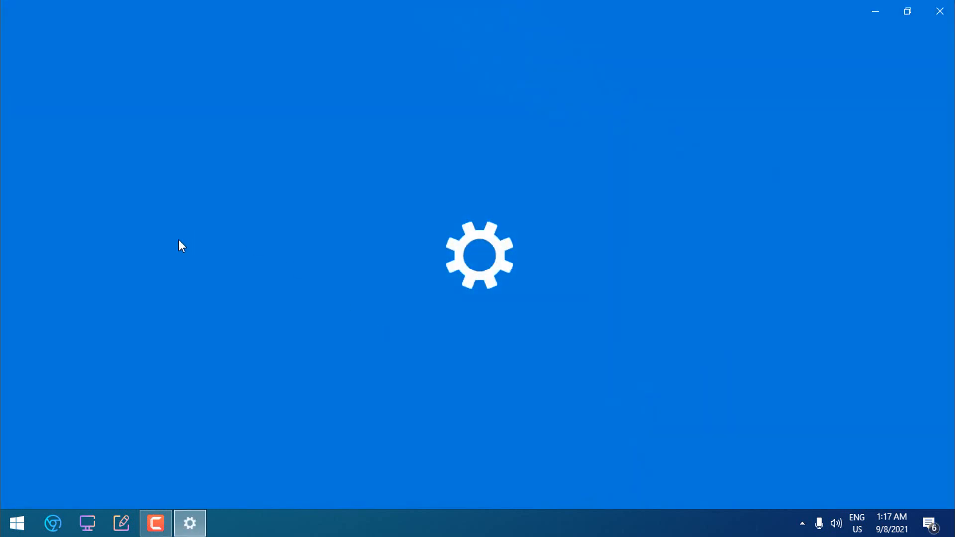
click(82, 264)
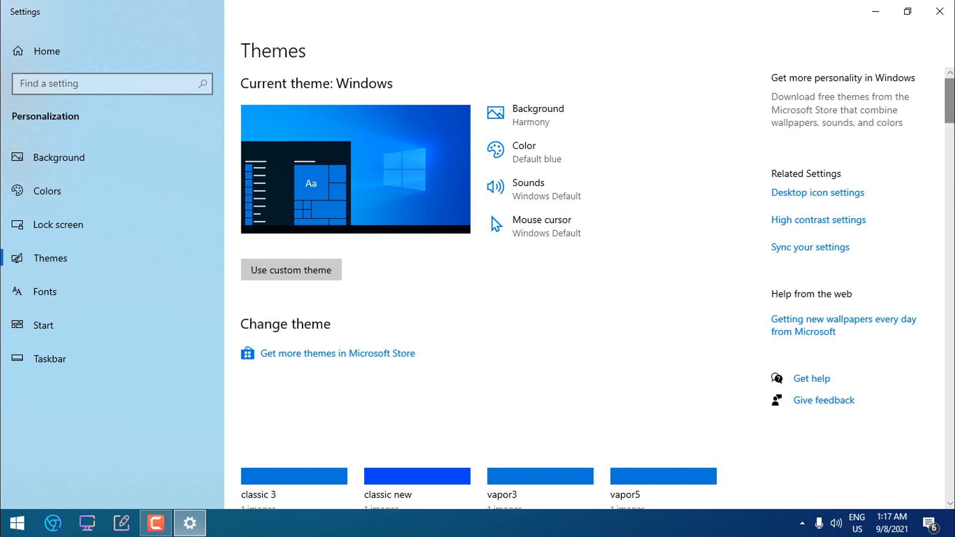
drag(950, 100, 950, 408)
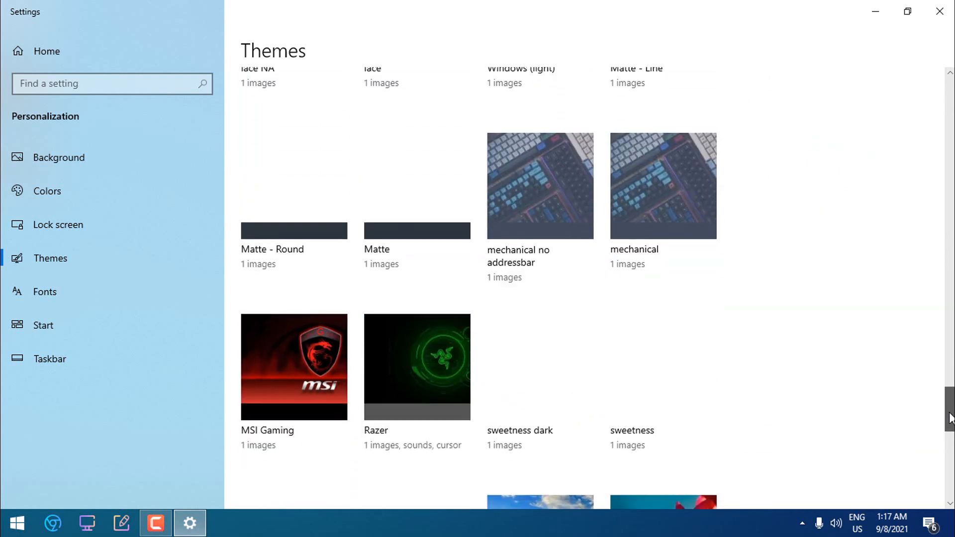
click(657, 199)
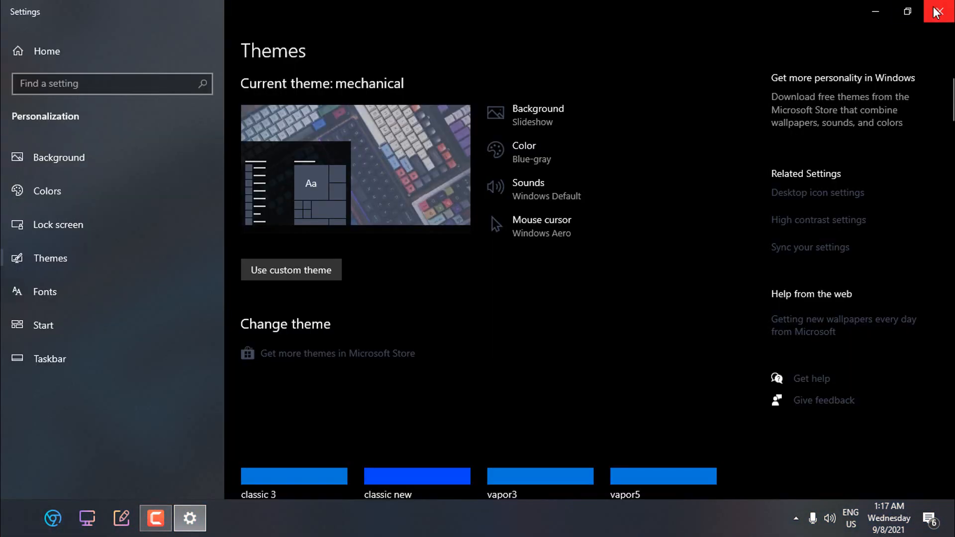
click(939, 11)
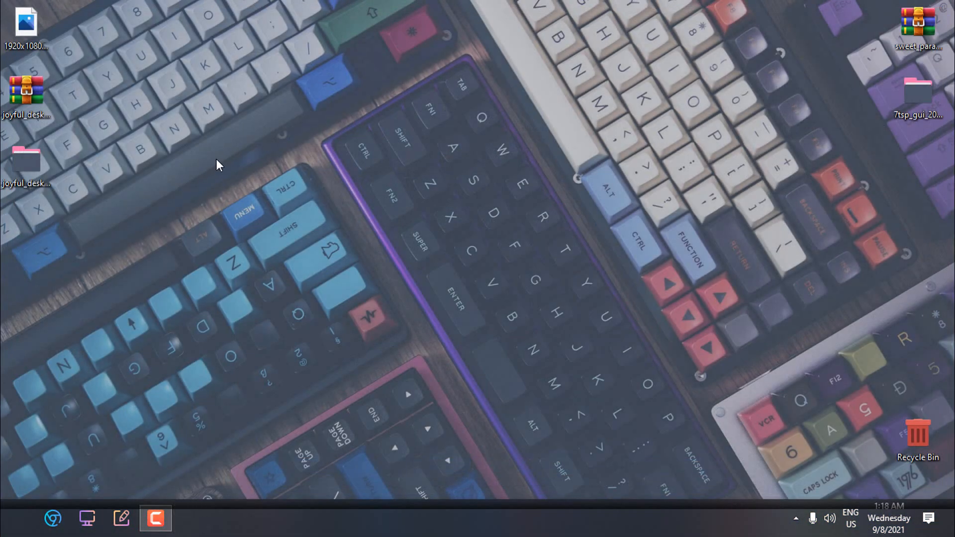
Apply the mechanical visual style and the orb 3.png Start button in StartIsBack's appearance configuration
click(11, 529)
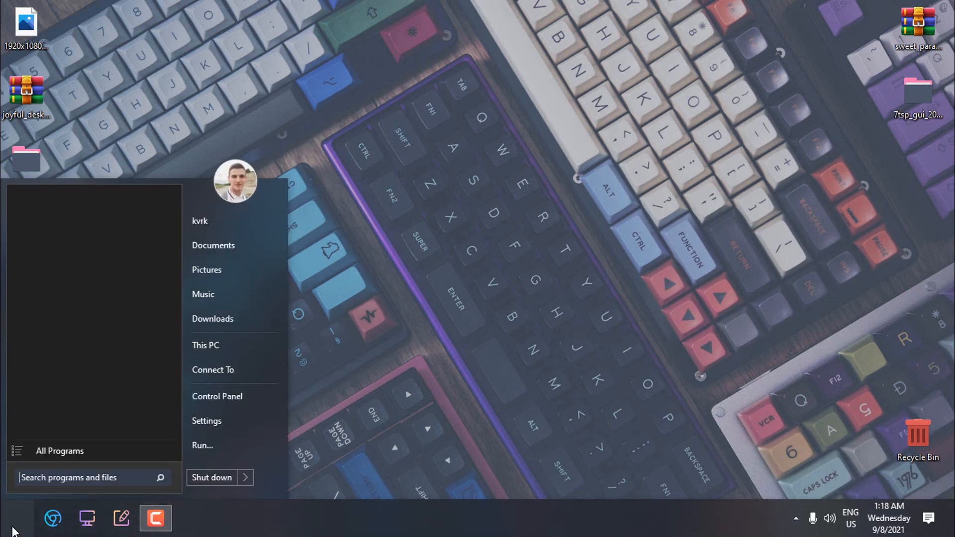
right_click(276, 209)
click(283, 215)
click(270, 139)
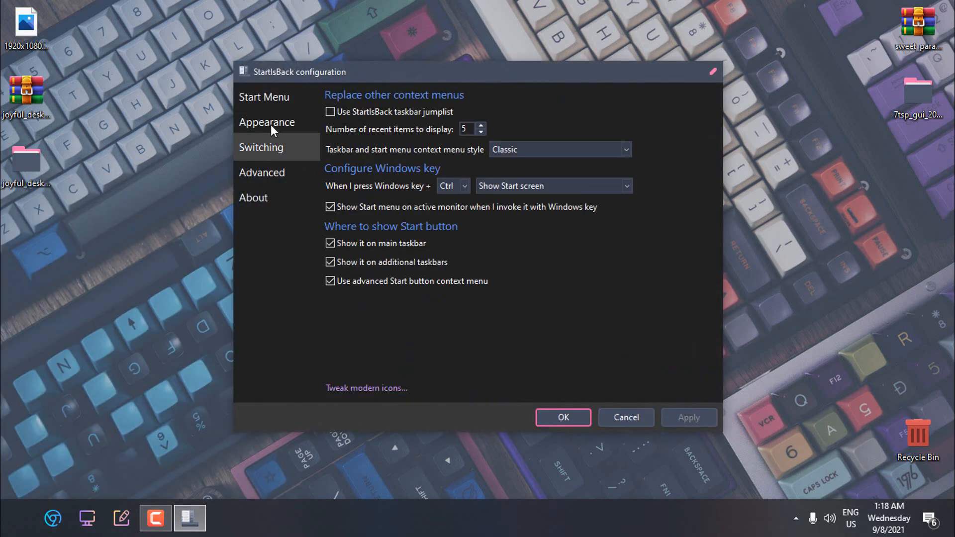
click(272, 128)
click(418, 177)
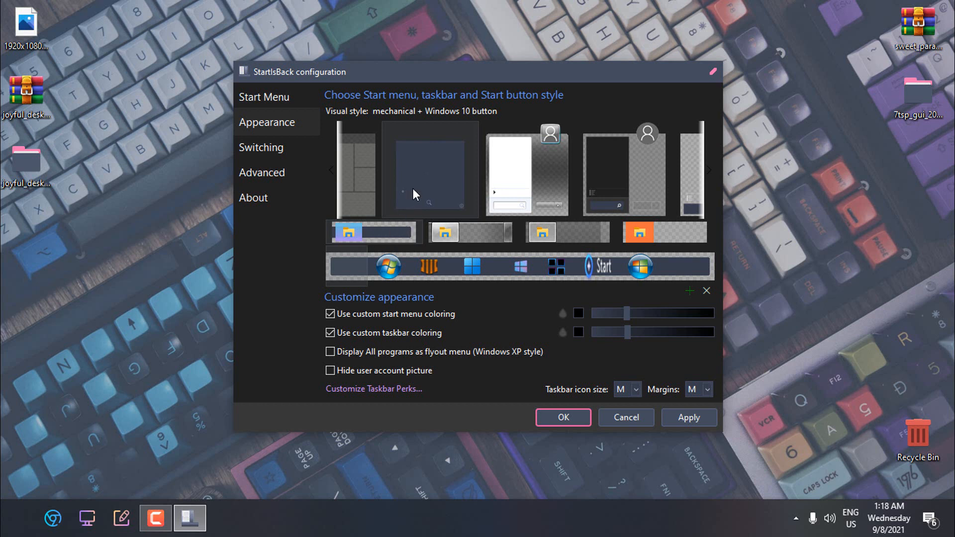
click(688, 418)
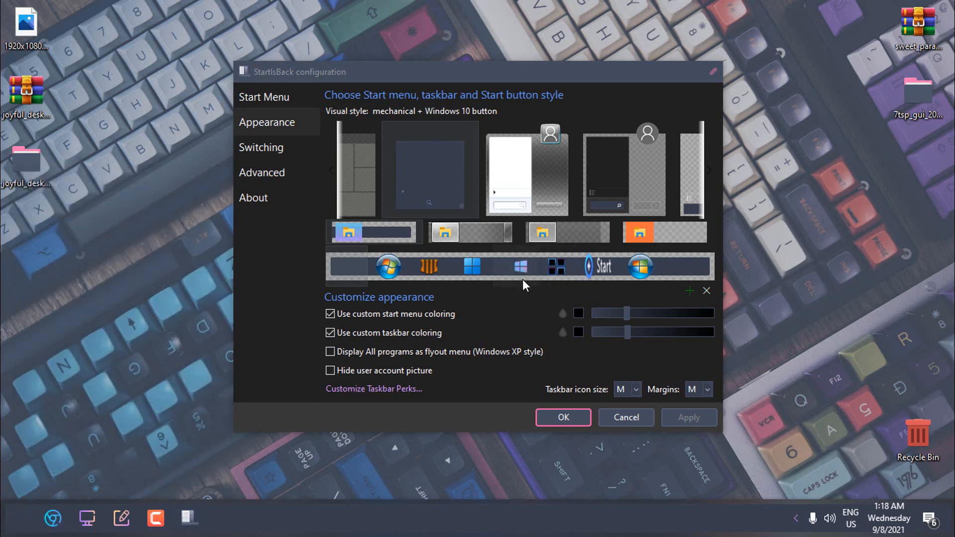
click(496, 267)
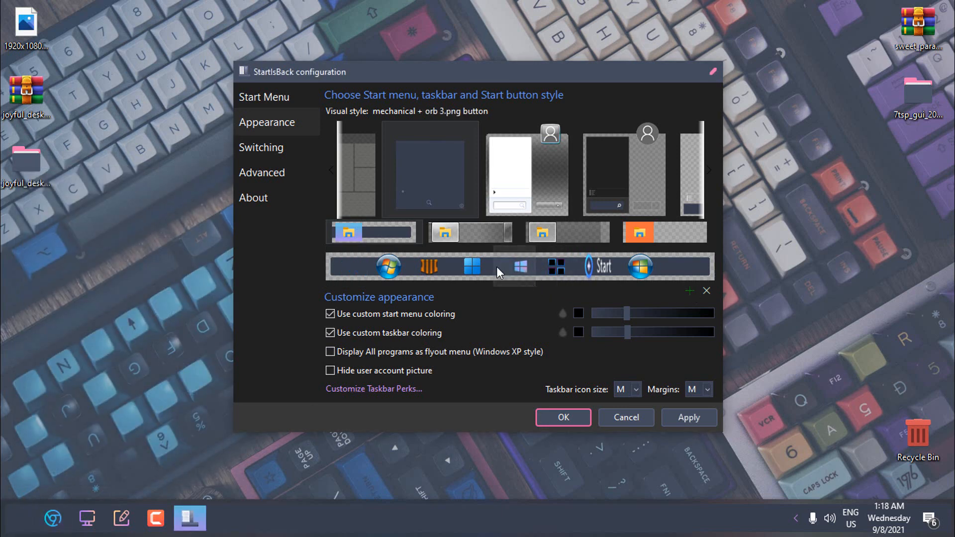
click(681, 417)
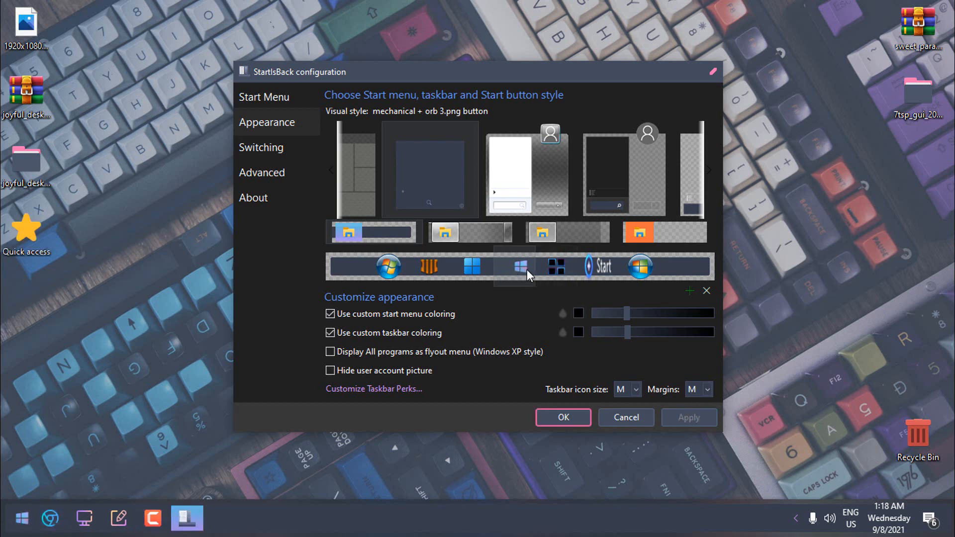
Start adding a custom Start button image and browse to the Start Orbz folder inside the Joyful Desktop theme folder
click(690, 291)
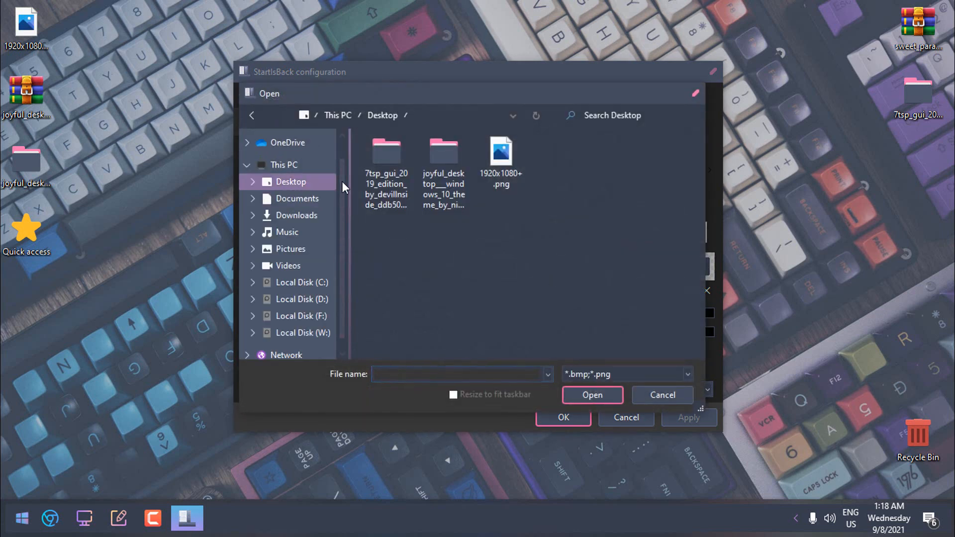
double_click(441, 174)
double_click(392, 159)
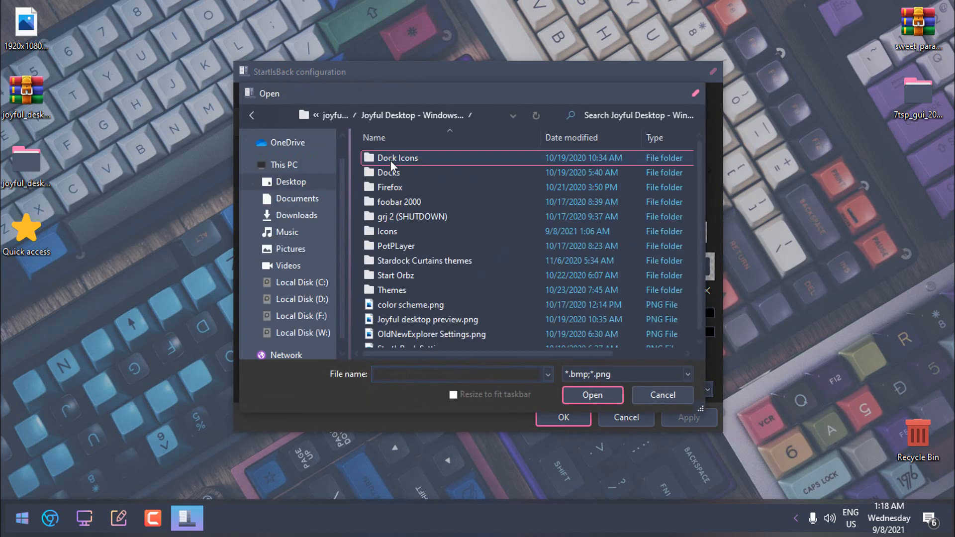
double_click(447, 275)
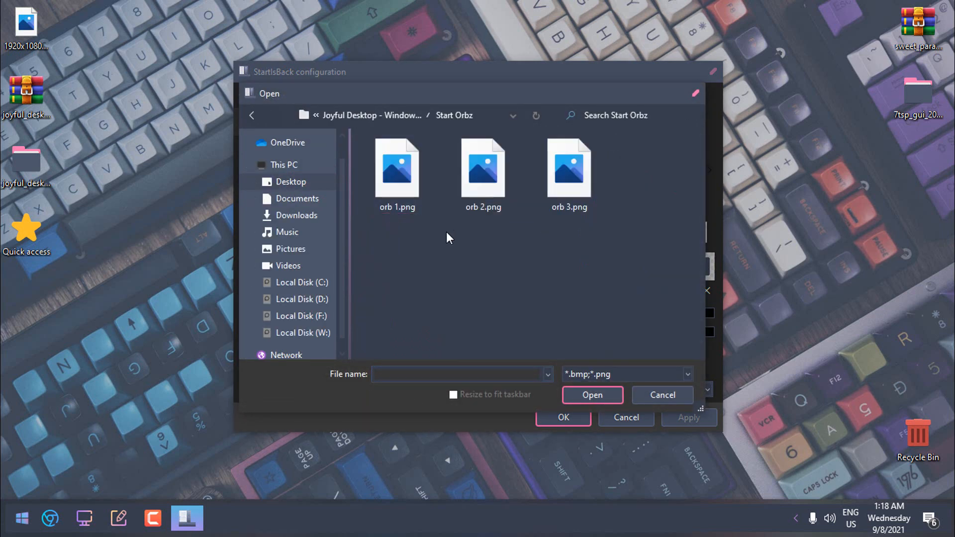
Preview the orb 1.png and orb 2.png Start button images, closing each preview
right_click(396, 188)
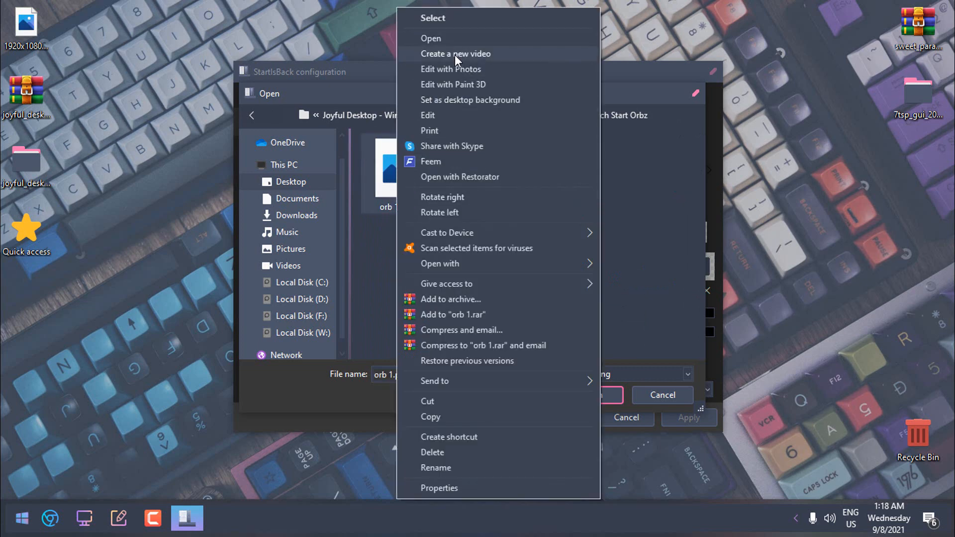
click(449, 43)
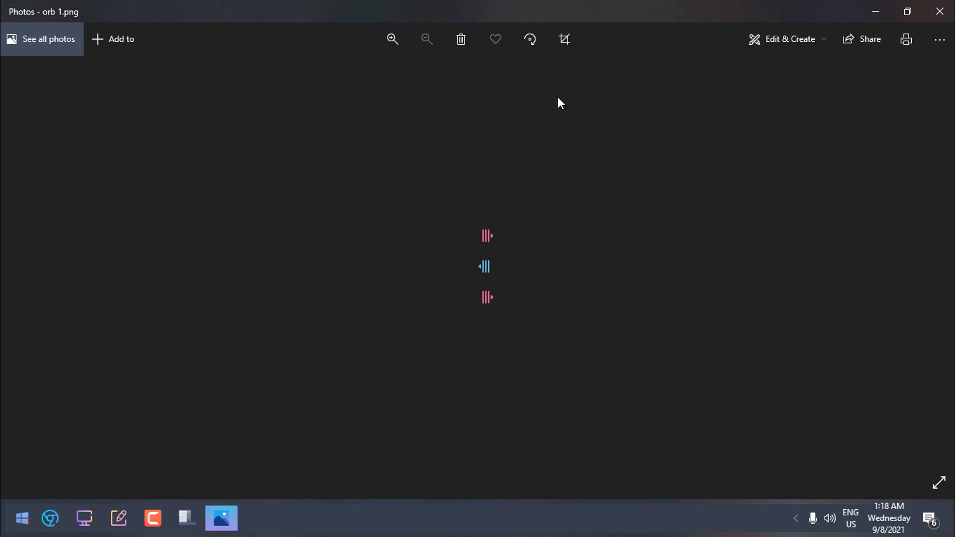
key(alt+F4)
click(464, 166)
right_click(464, 165)
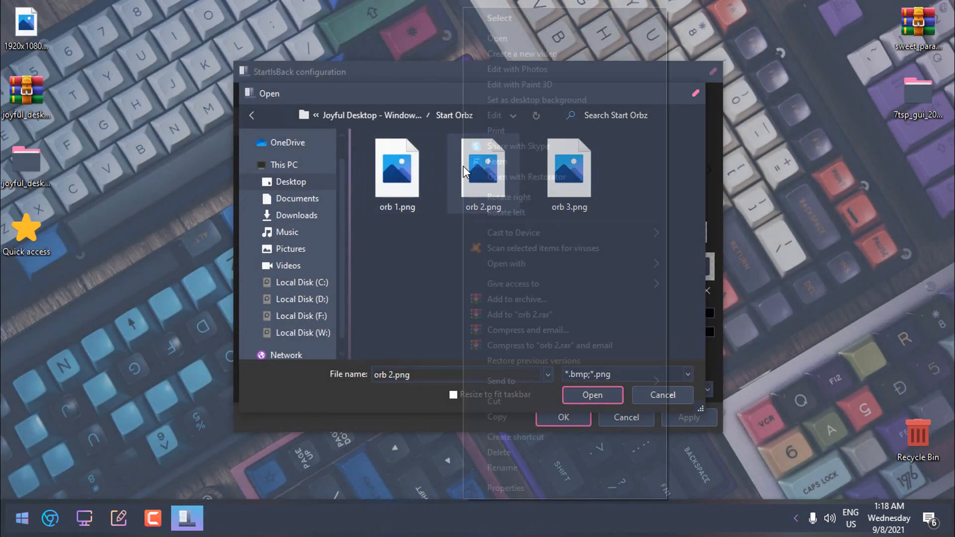
click(521, 38)
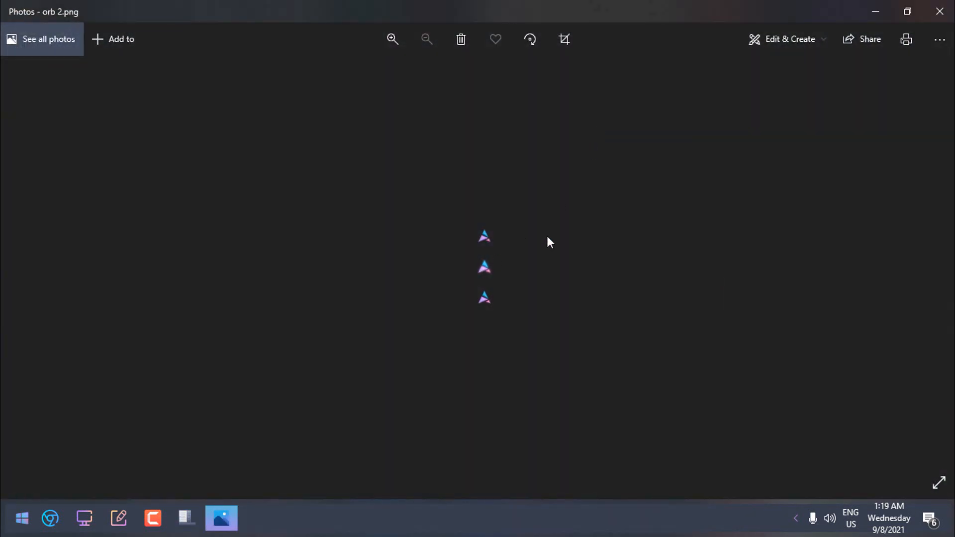
click(939, 11)
Preview orb 3.png, then add it as the Start button image and confirm the StartIsBack configuration
click(593, 175)
right_click(593, 175)
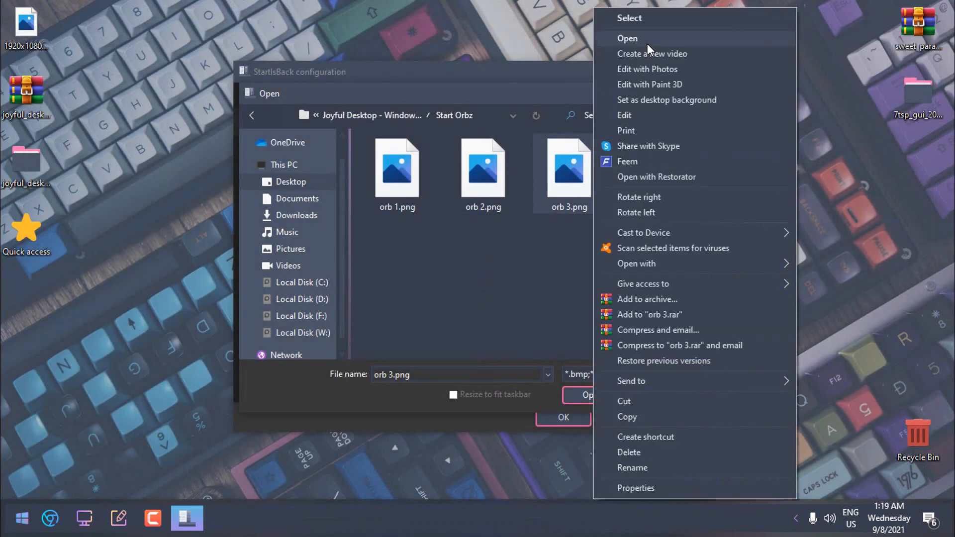
click(647, 40)
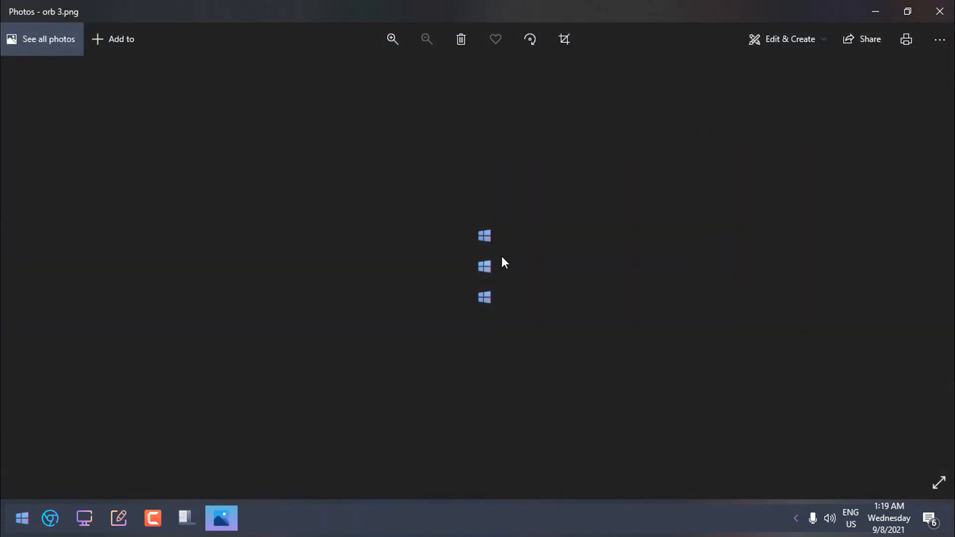
click(939, 15)
click(582, 393)
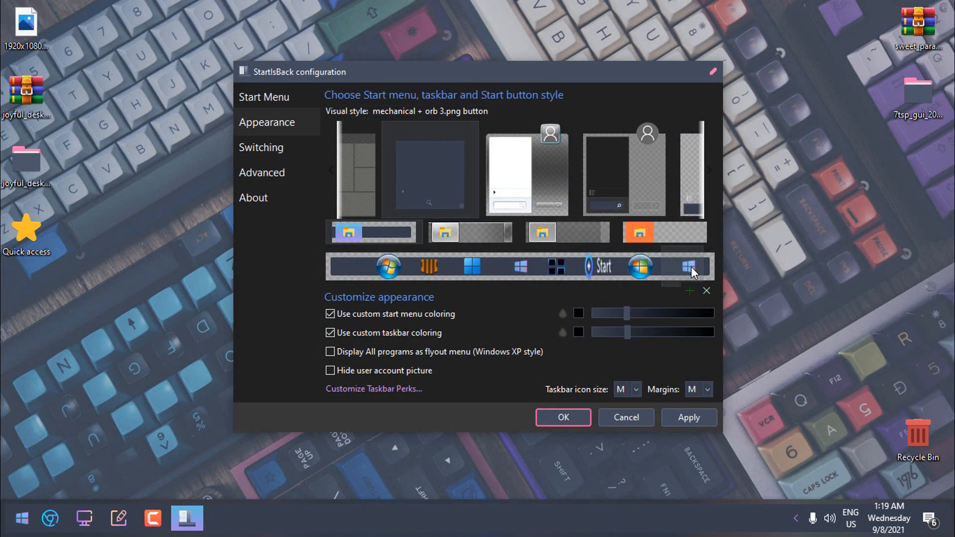
click(548, 419)
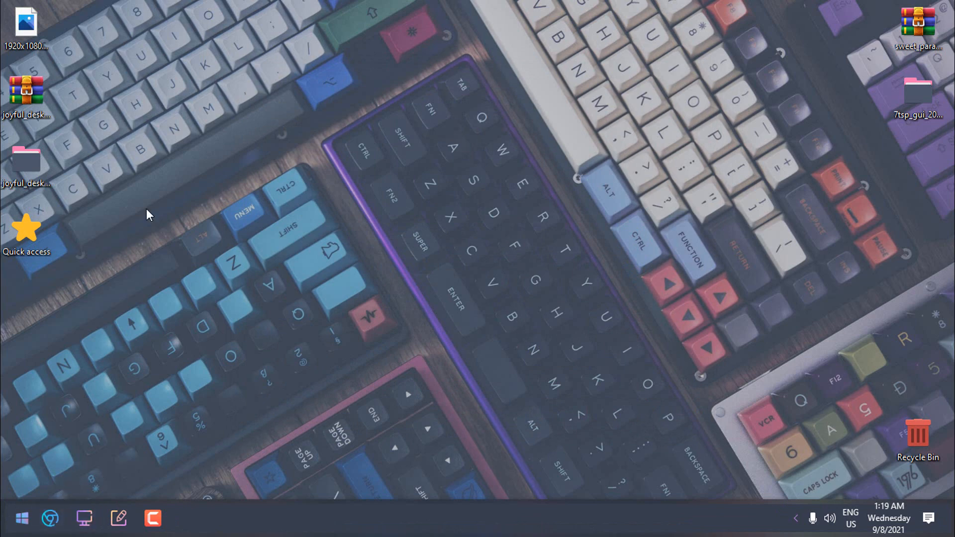
Open the 1920x1080+.png image from the desktop and set it as the desktop background
double_click(38, 35)
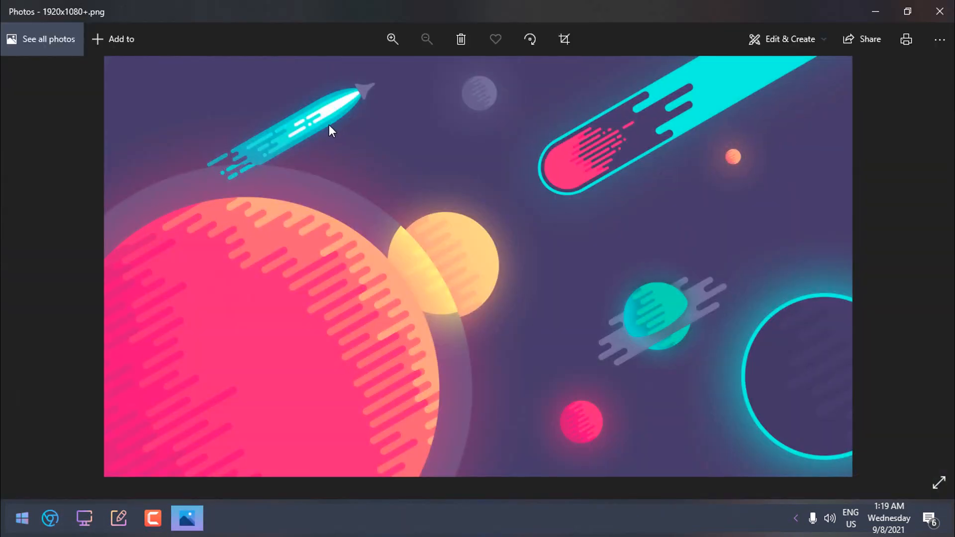
right_click(447, 117)
mouse_move(490, 427)
click(623, 381)
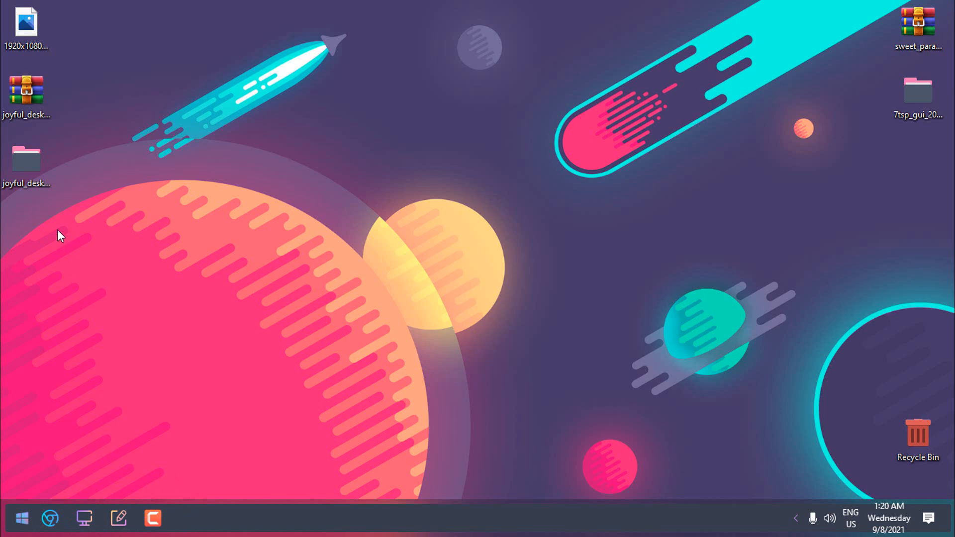
Delete the Joyful Desktop archive and its extracted folder from the desktop
drag(58, 229, 22, 82)
right_click(22, 82)
click(82, 313)
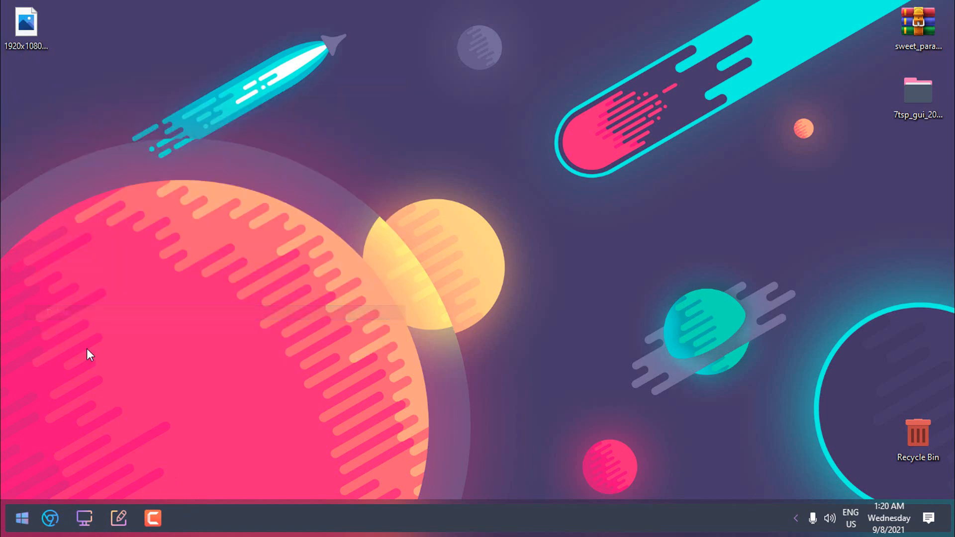
Move the 1920x1080+.png wallpaper file from the desktop into the Pictures folder and close the file window
key(super+e)
click(216, 220)
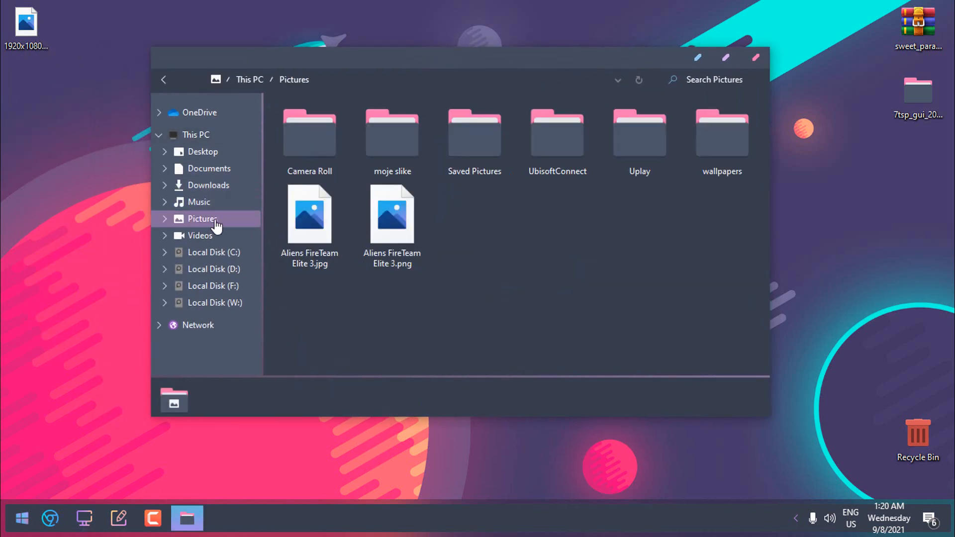
drag(44, 46, 531, 253)
key(alt+F4)
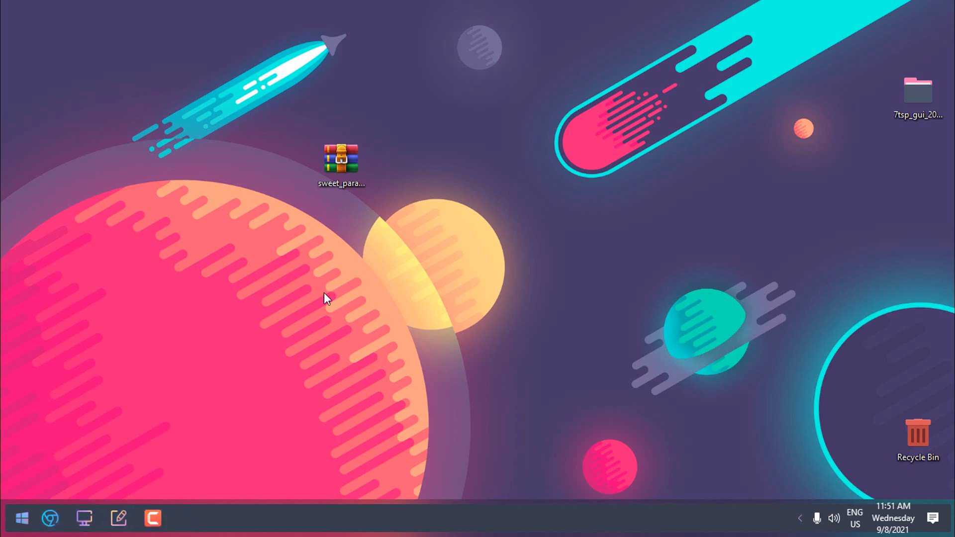
Extract the Sweet Paranoia icon theme archive into its own folder, sweet_paranoia_icon_theme_by_niivu_de8cw2e
click(333, 166)
right_click(333, 163)
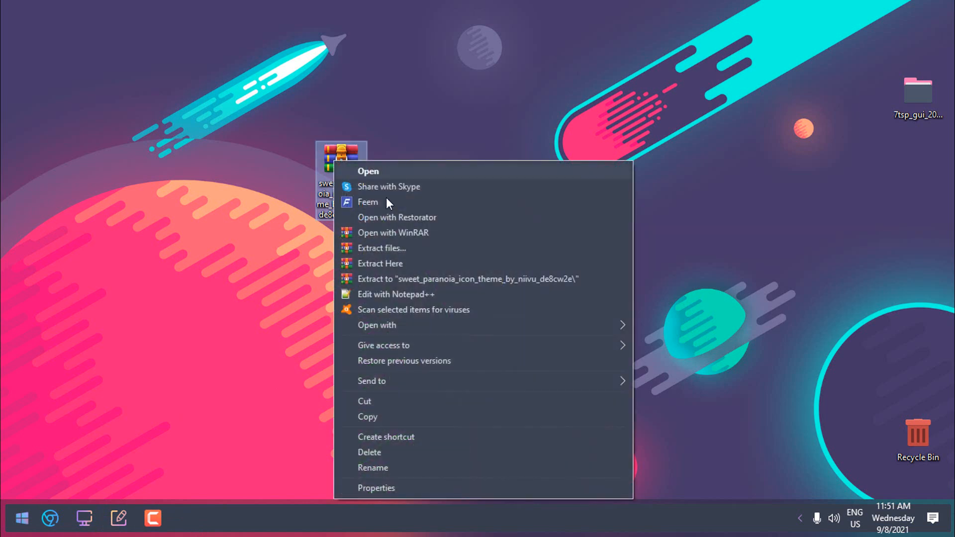
click(357, 279)
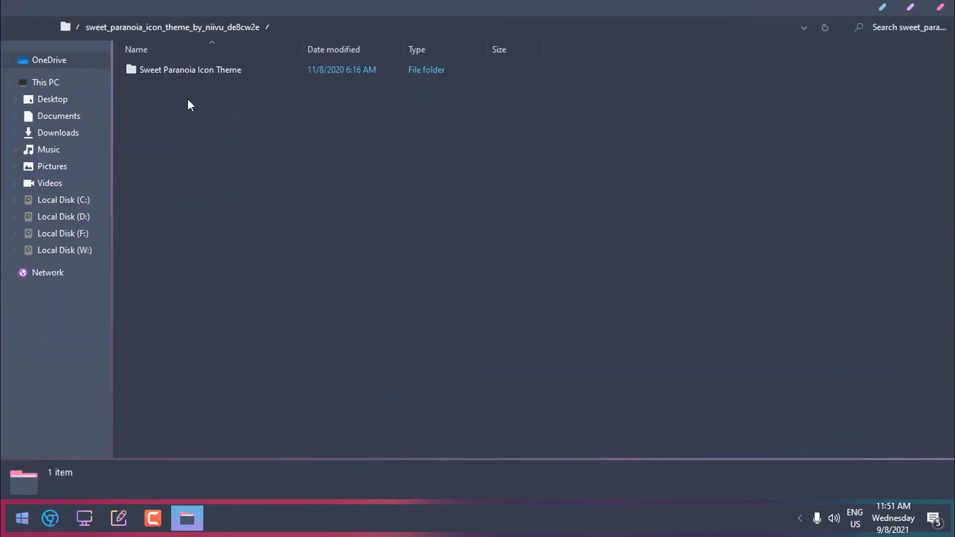
Look through the 7TSP, Dock and iPack folders inside the Sweet Paranoia Icon Theme folder
double_click(160, 70)
click(169, 74)
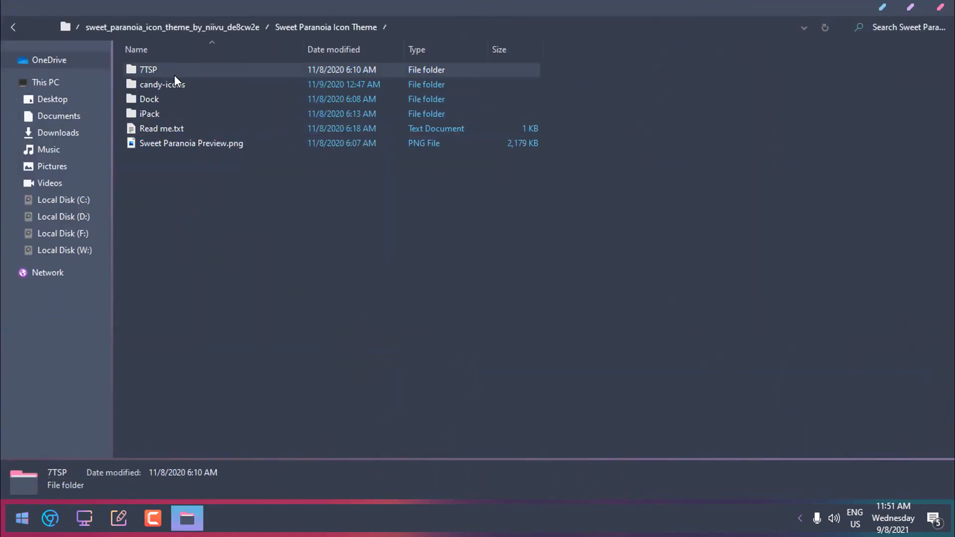
double_click(166, 70)
key(alt+Left)
double_click(166, 99)
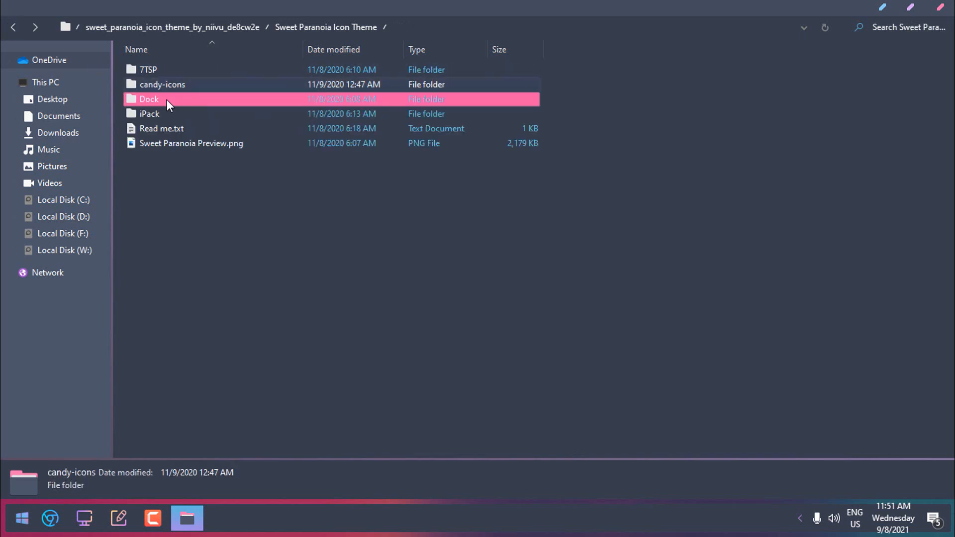
click(13, 25)
click(163, 112)
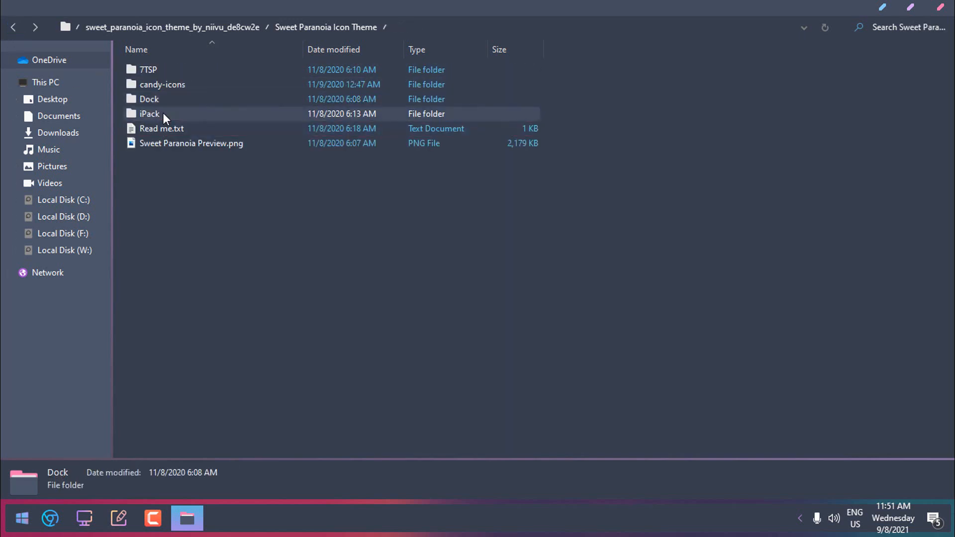
double_click(163, 113)
click(13, 26)
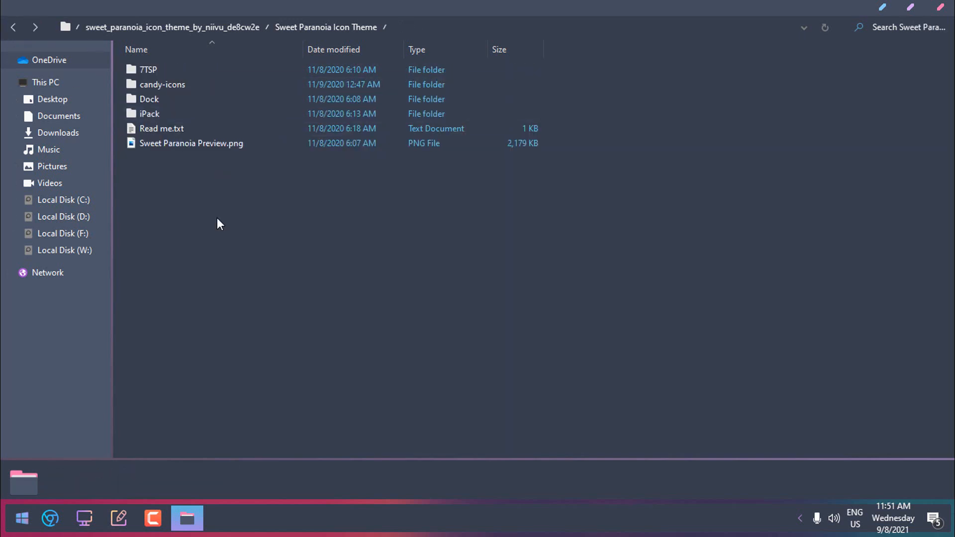
Examine the PNG icons in the PNGS folder of candy-icons, viewing several images starting from 3D.png
click(163, 85)
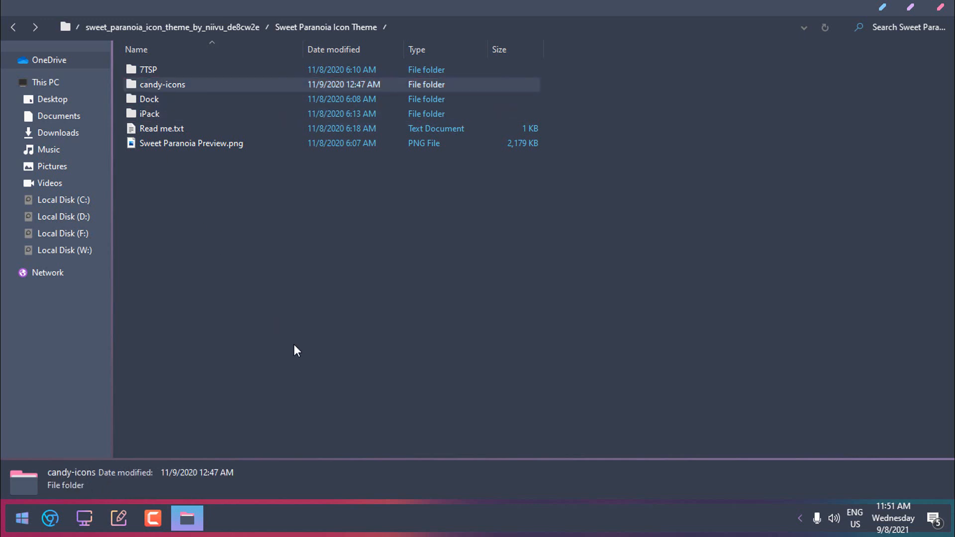
key(Return)
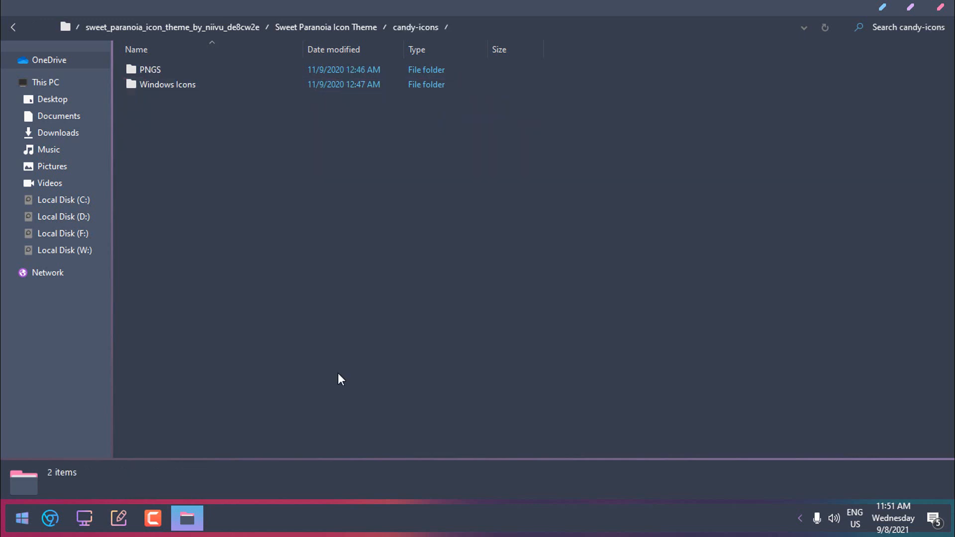
click(160, 73)
double_click(160, 74)
double_click(224, 90)
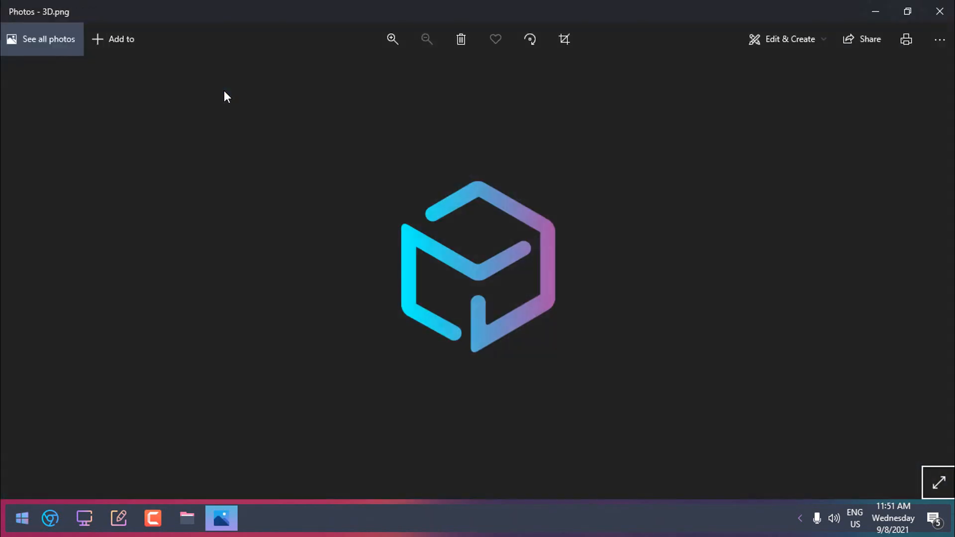
key(Right)
key(Right)
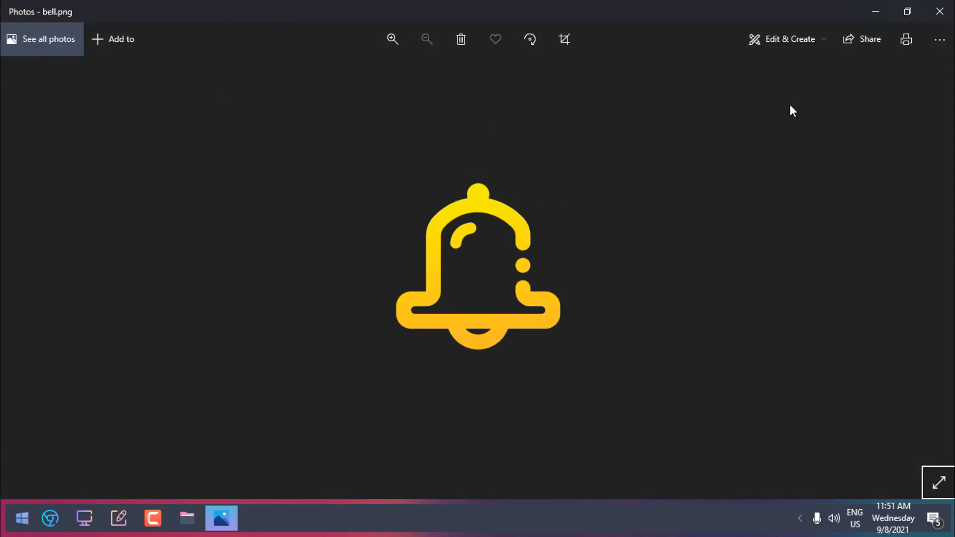
click(940, 11)
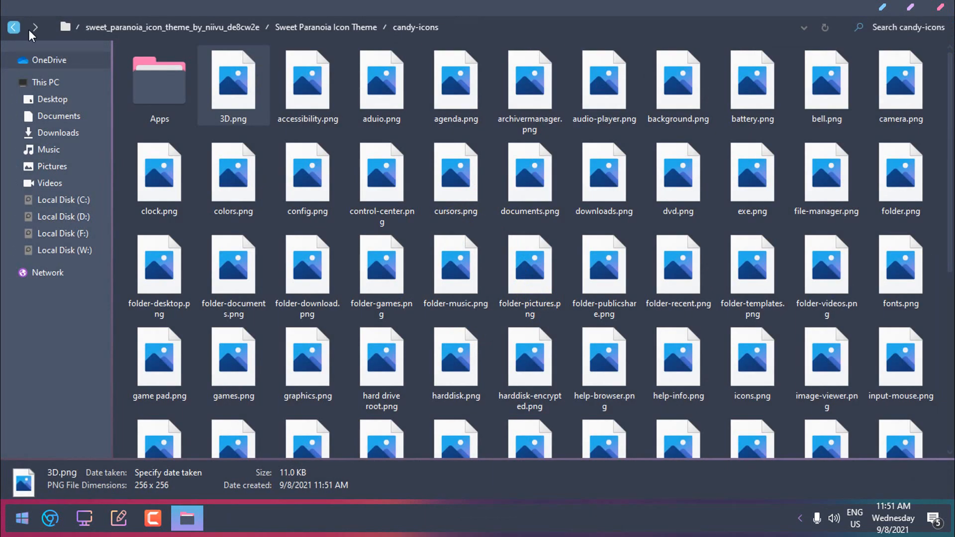
Examine the .ico files in the Windows Icons folder of candy-icons, including its apps subfolder
click(13, 28)
key(Return)
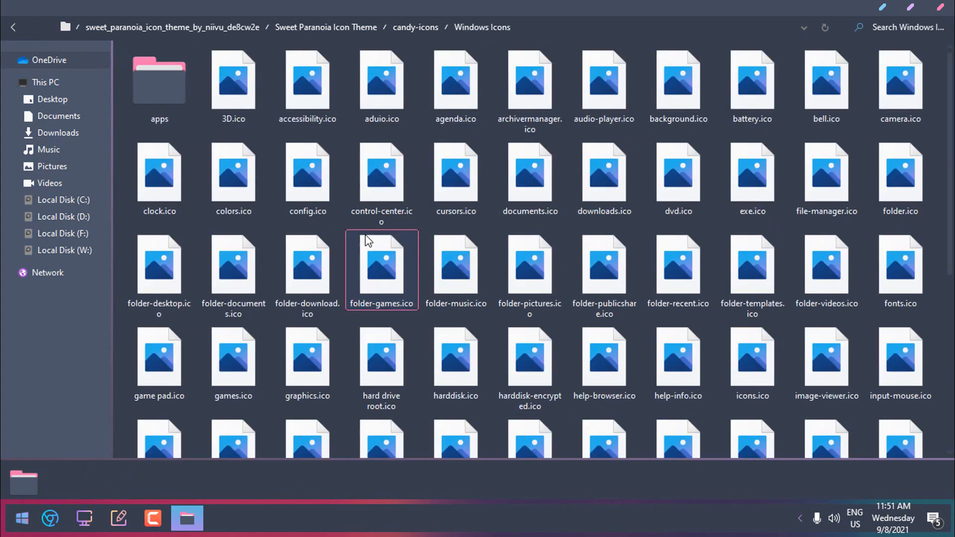
click(166, 93)
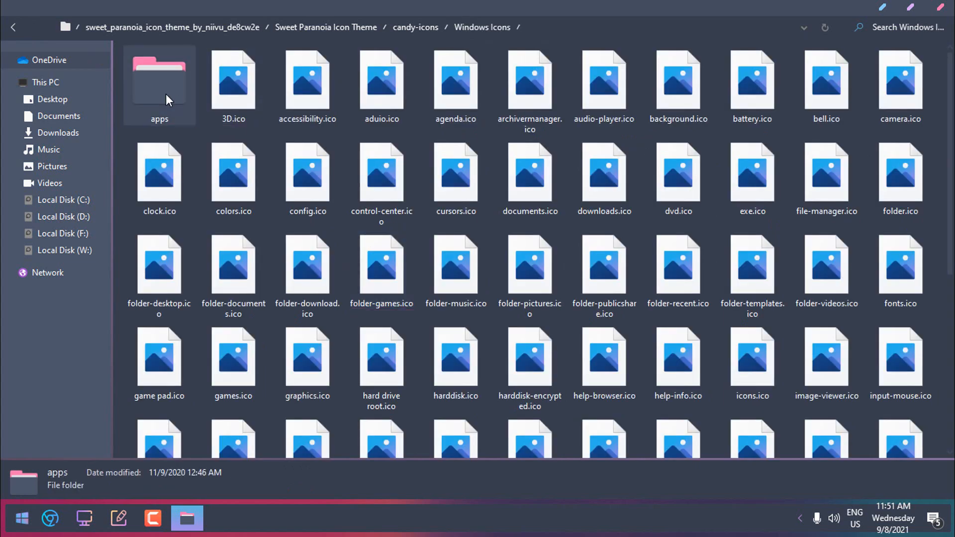
double_click(166, 94)
mouse_move(951, 92)
mouse_down()
mouse_move(951, 419)
mouse_move(953, 85)
mouse_up()
click(17, 28)
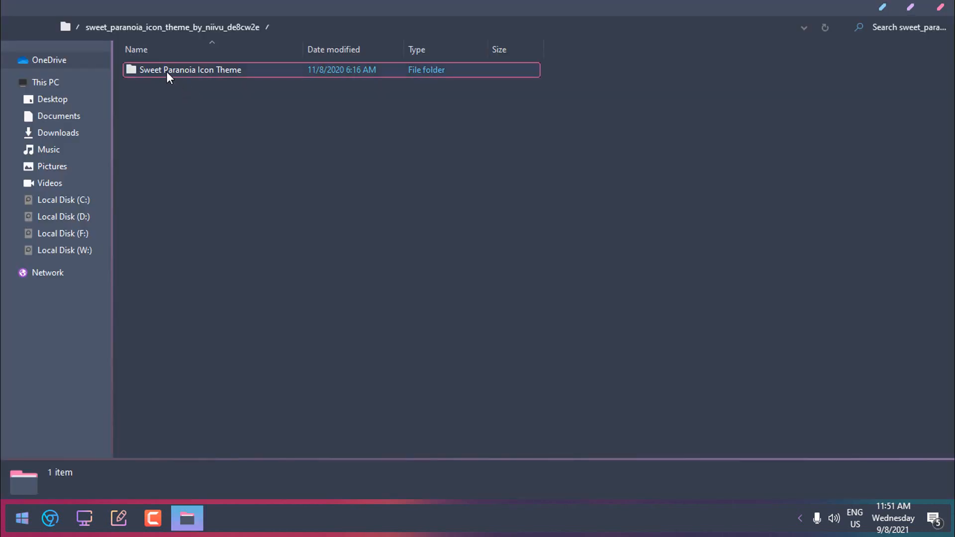
Copy the candy-icons folder from the Sweet Paranoia Icon Theme folder
double_click(166, 72)
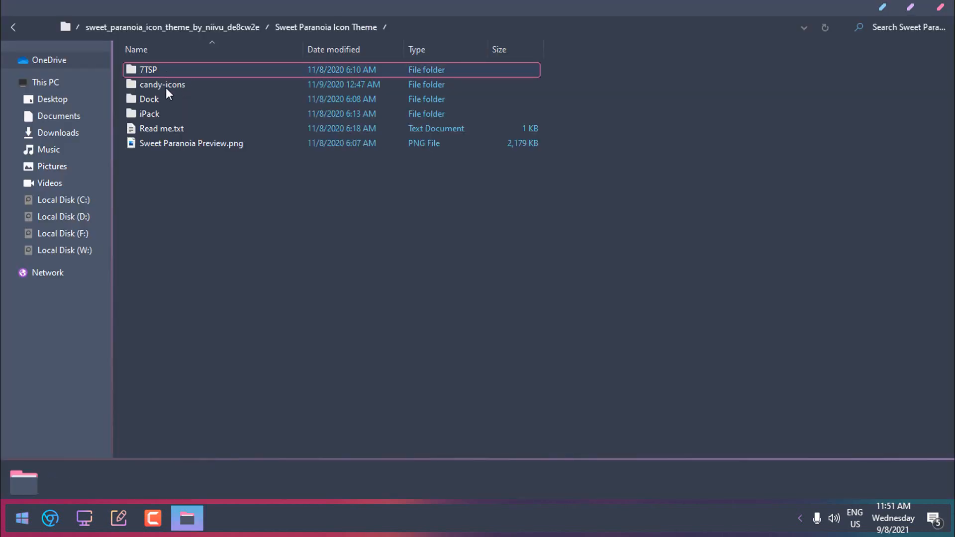
right_click(154, 81)
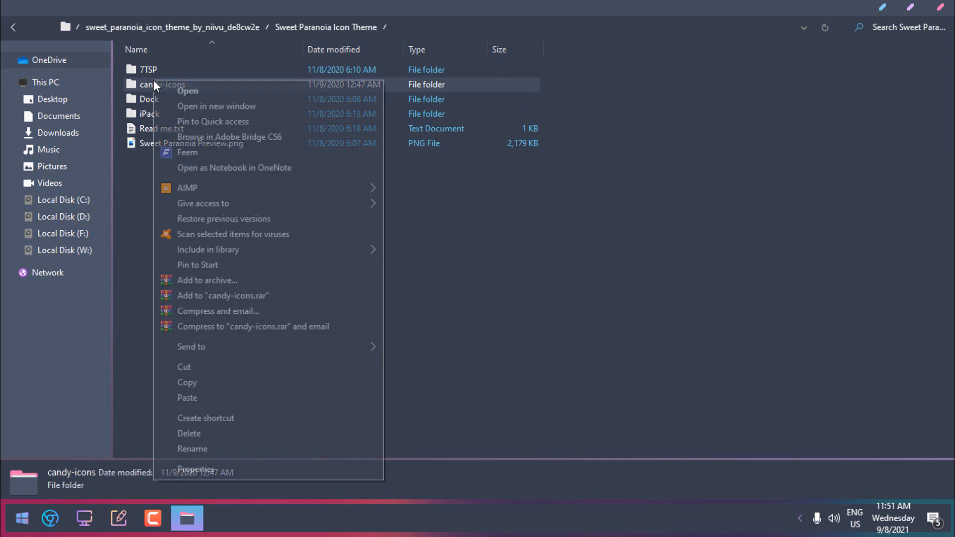
click(179, 383)
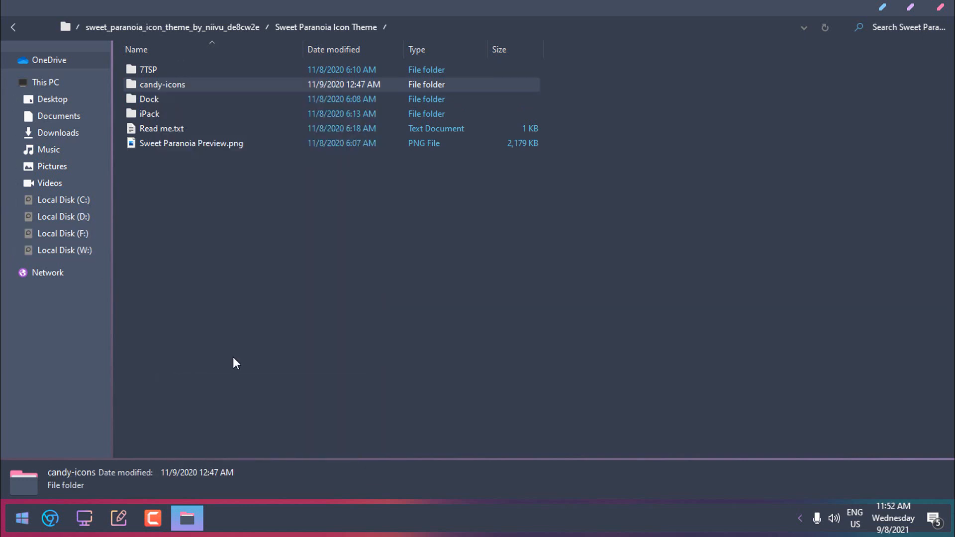
Look into the candy-icons folder and the saved Sweet Paranoia Icon Theme folder inside Icons on drive D
double_click(186, 86)
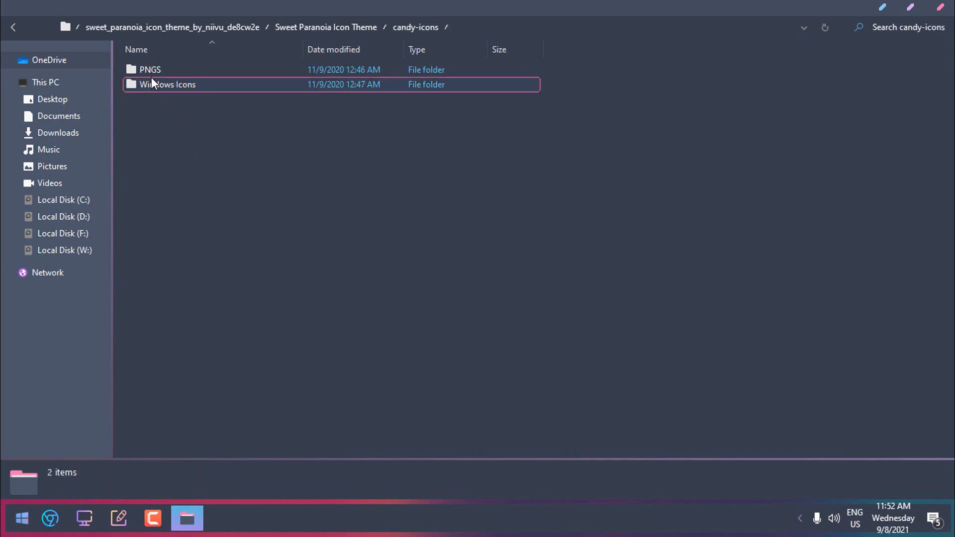
click(70, 219)
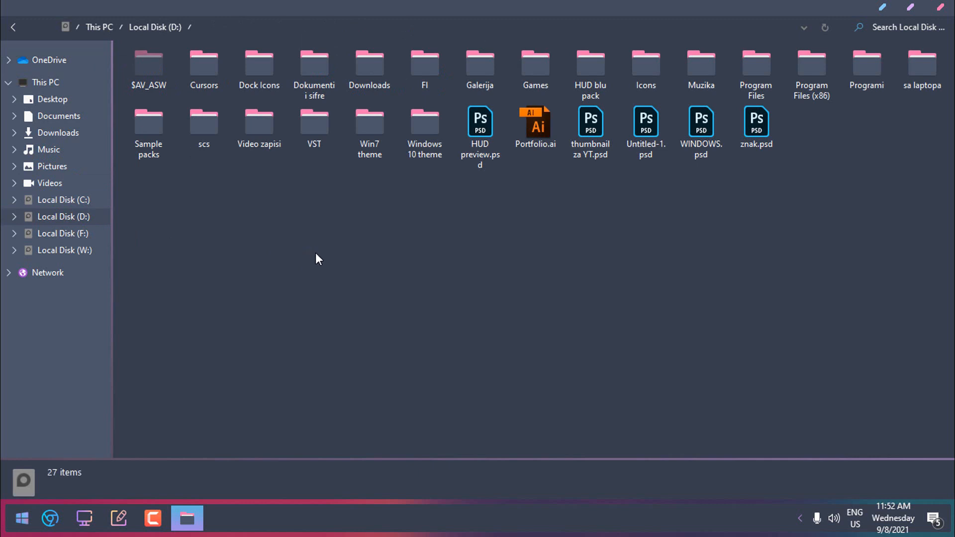
double_click(647, 72)
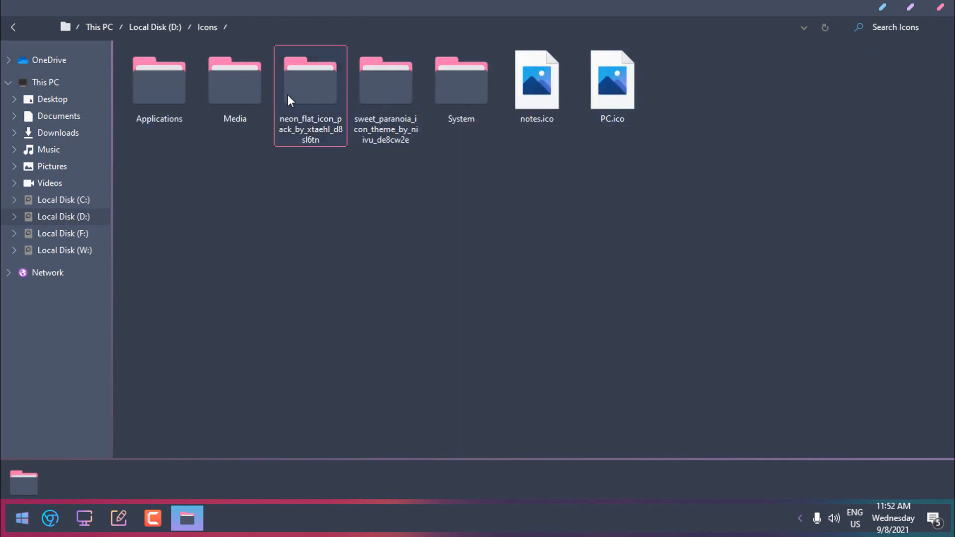
double_click(379, 95)
double_click(193, 70)
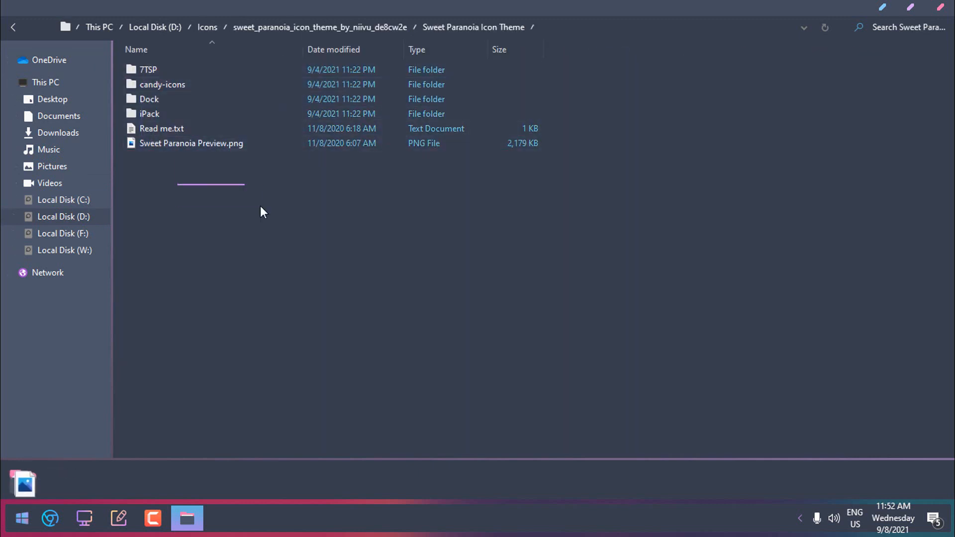
click(941, 7)
drag(433, 213, 16, 23)
right_click(15, 22)
click(58, 288)
Find Discord by searching programs for "disc" and open the Change Icon dialog from its shortcut properties
click(9, 521)
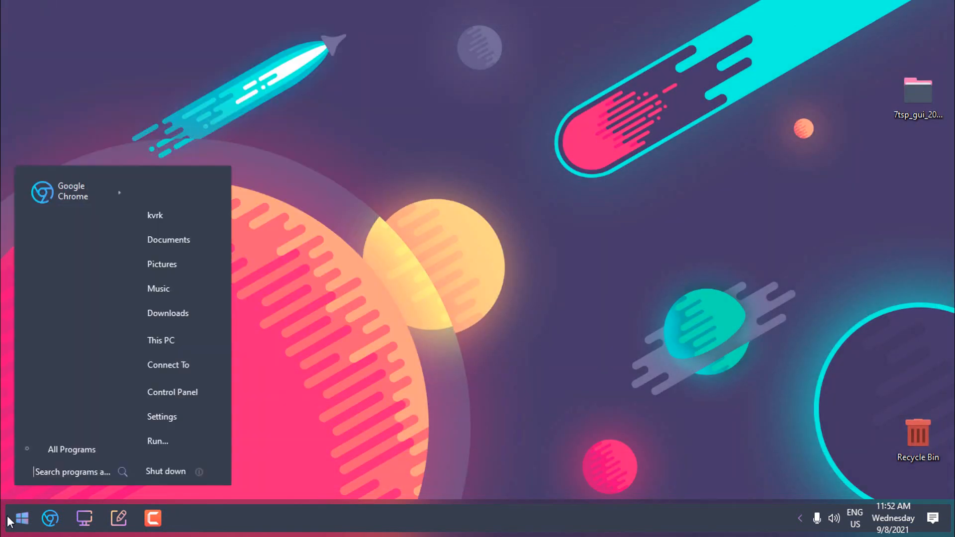
click(53, 474)
text(disc)
right_click(62, 207)
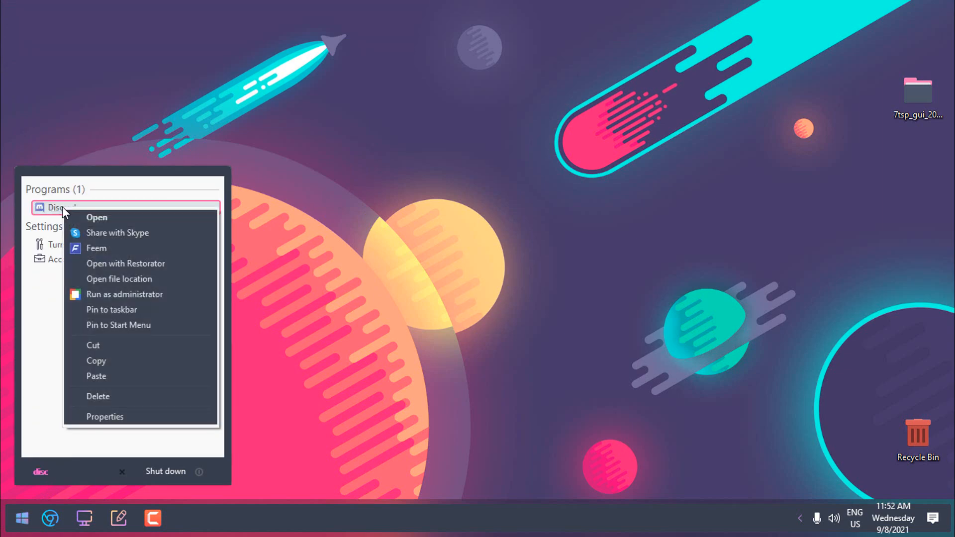
click(113, 417)
click(200, 370)
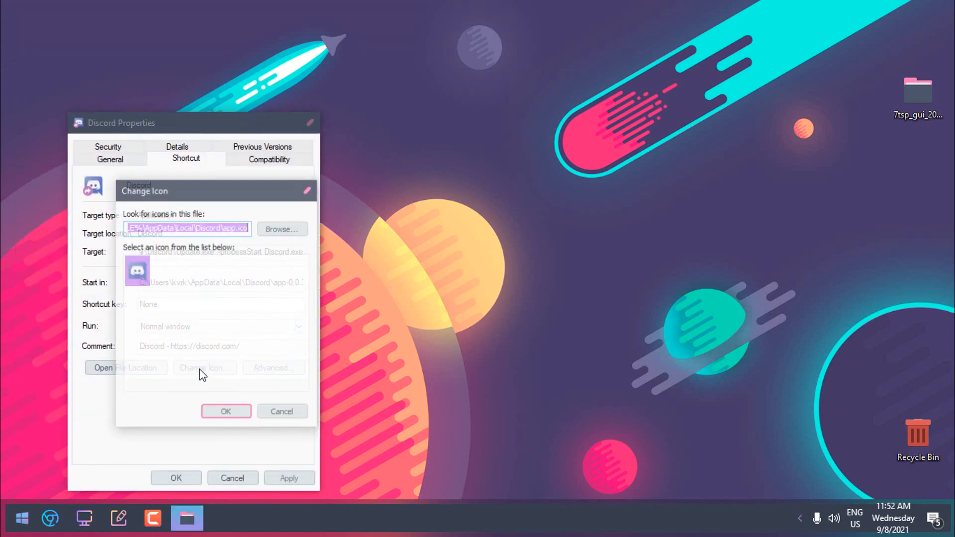
Browse for the replacement icon to D:\Icons, through the Sweet Paranoia Icon Theme folder, to Windows Icons in candy-icons
click(283, 231)
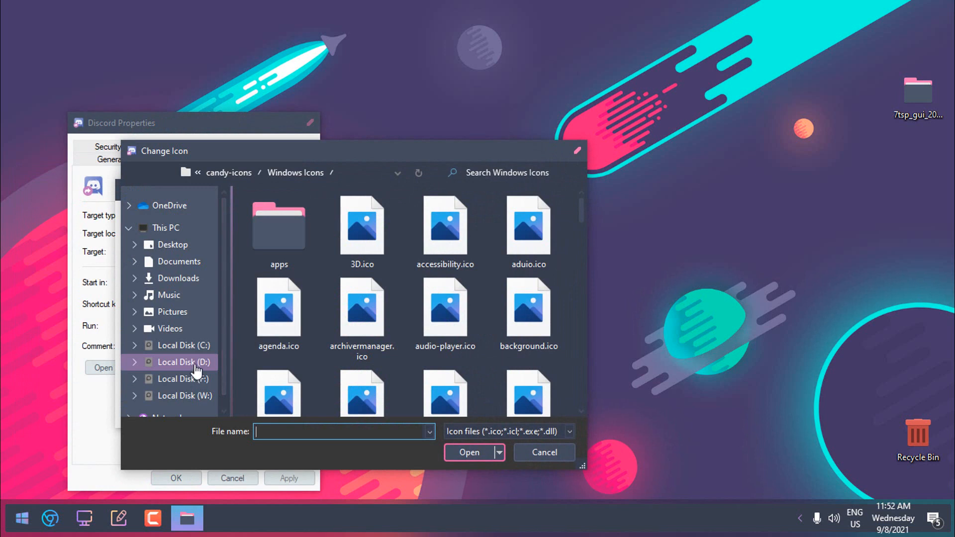
click(195, 364)
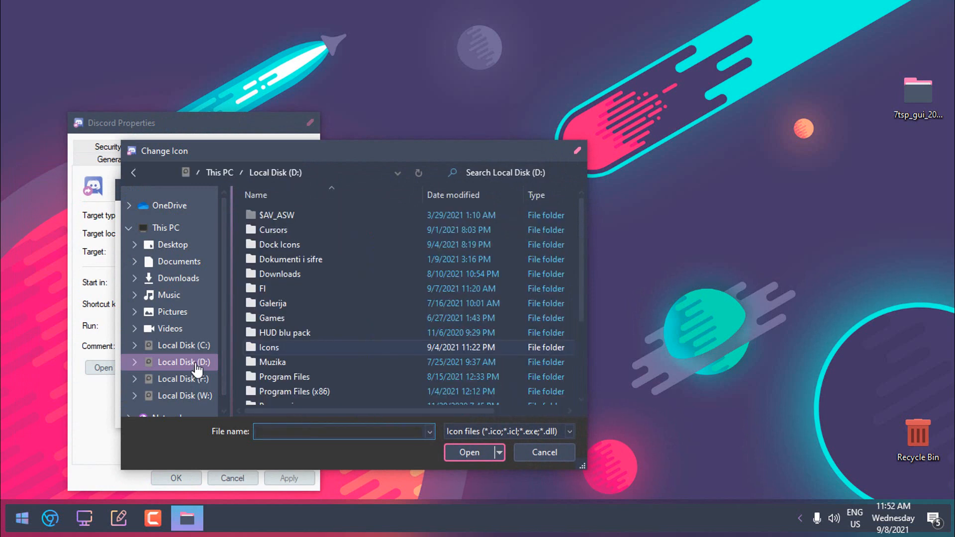
double_click(290, 349)
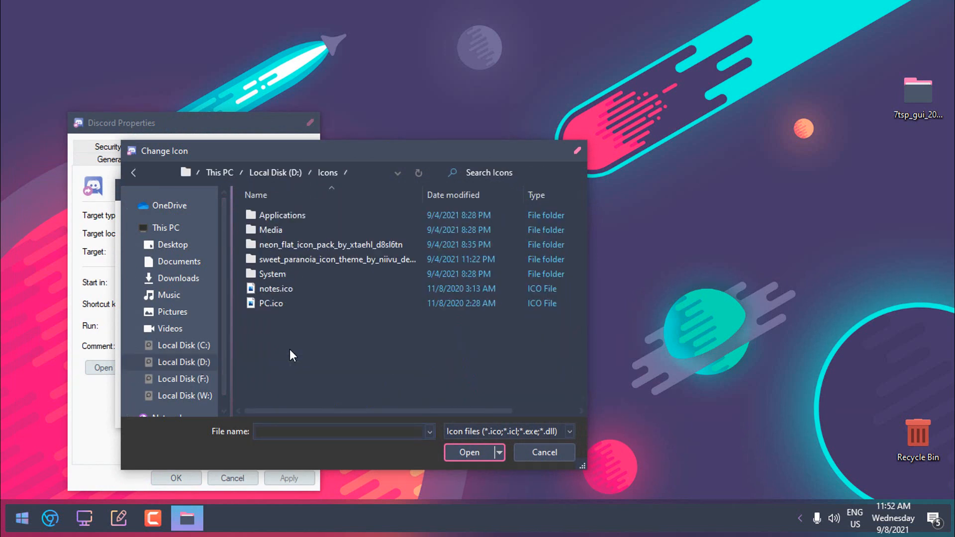
double_click(285, 262)
double_click(302, 232)
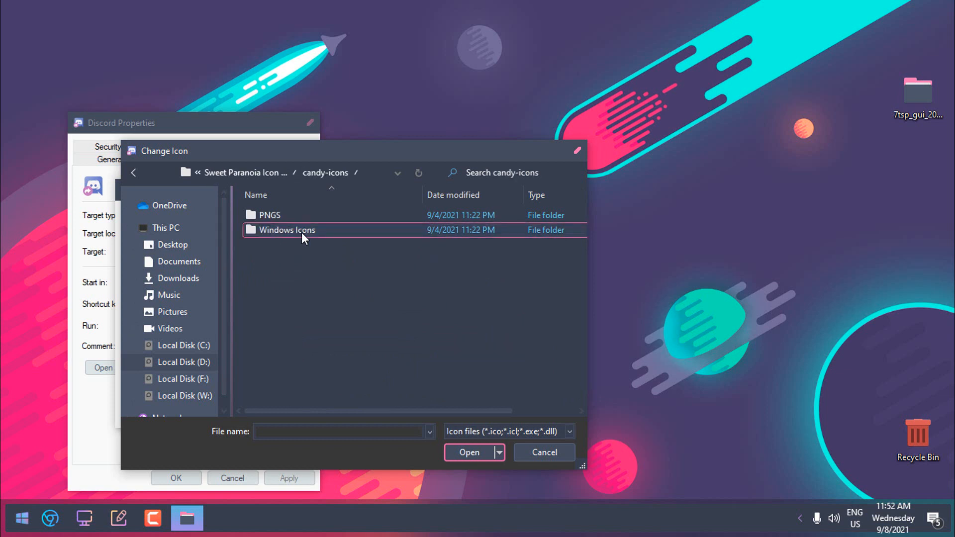
double_click(301, 232)
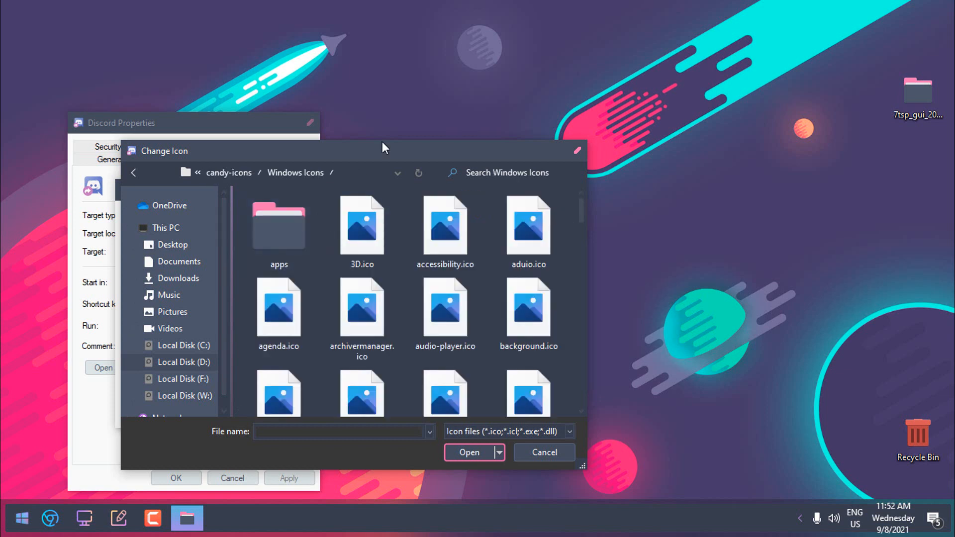
drag(382, 147, 399, 56)
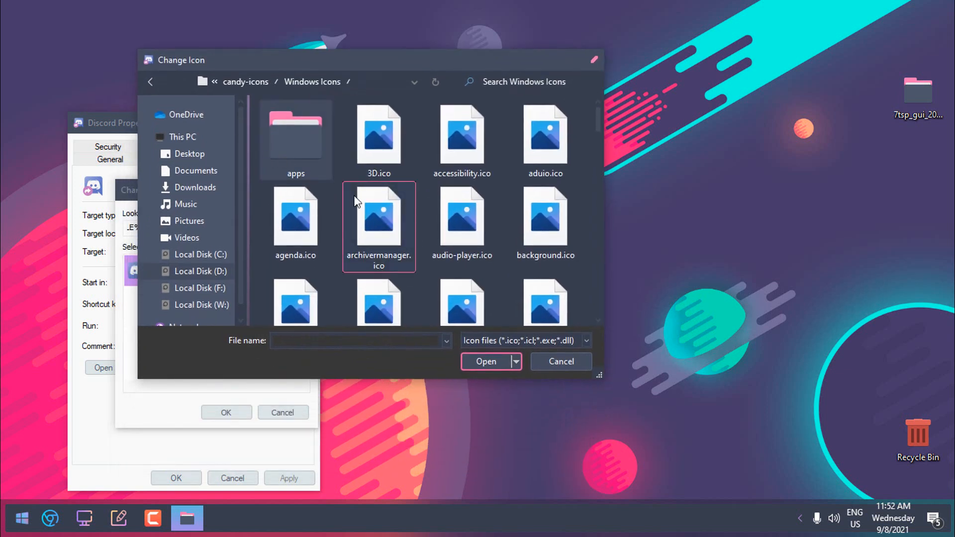
Set the Discord shortcut's icon to discord.ico from the apps subfolder and apply the shortcut properties
double_click(296, 142)
drag(598, 111, 599, 143)
click(556, 306)
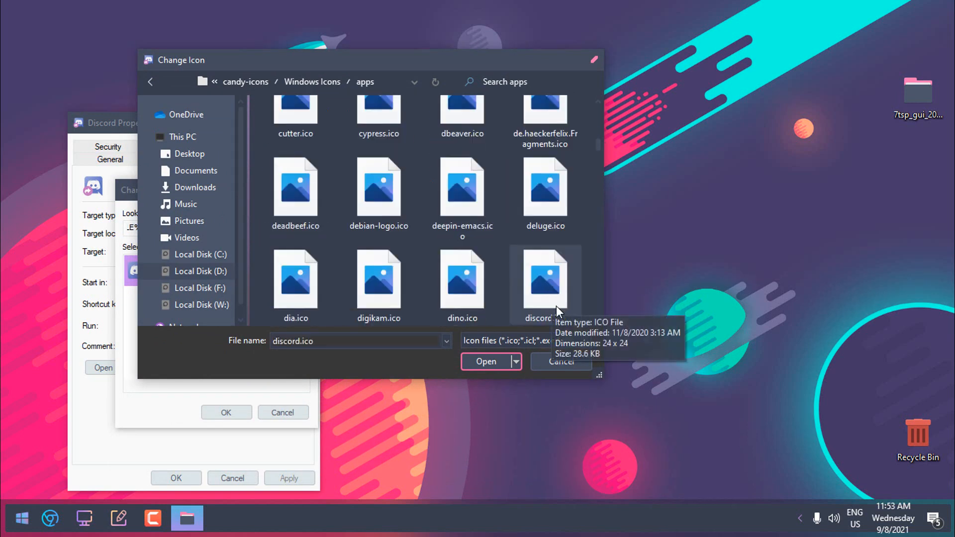
click(487, 362)
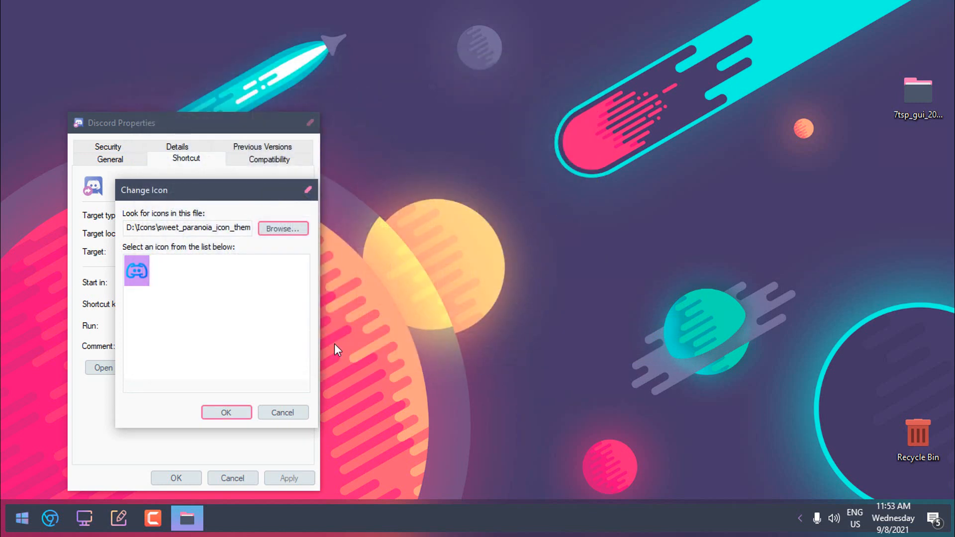
click(237, 415)
click(201, 406)
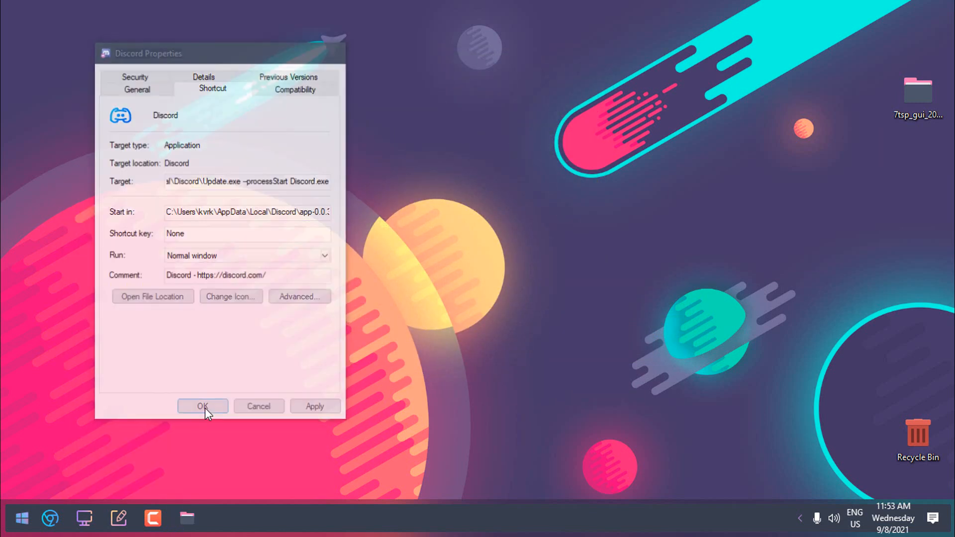
Search programs for "dis" and try to place the Discord result directly on the taskbar
key(super)
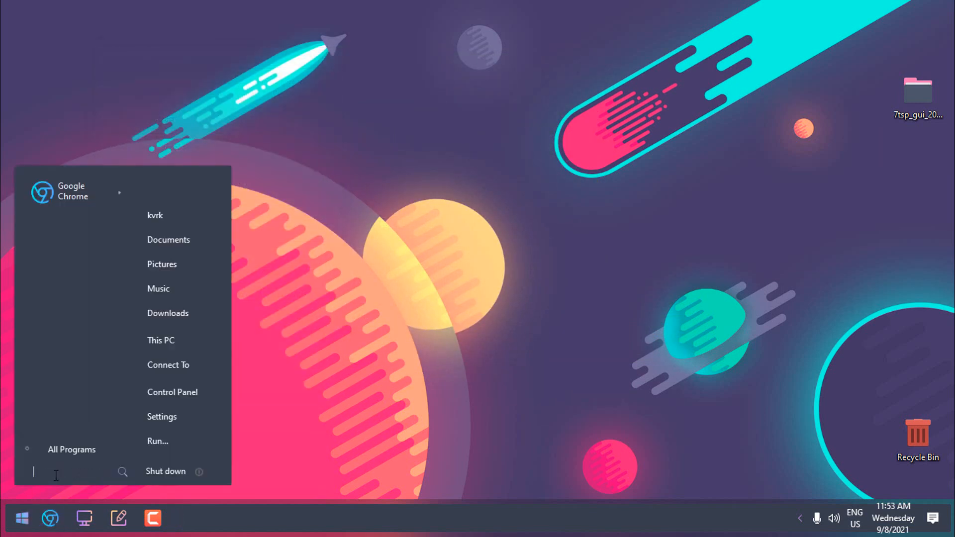
text(dis)
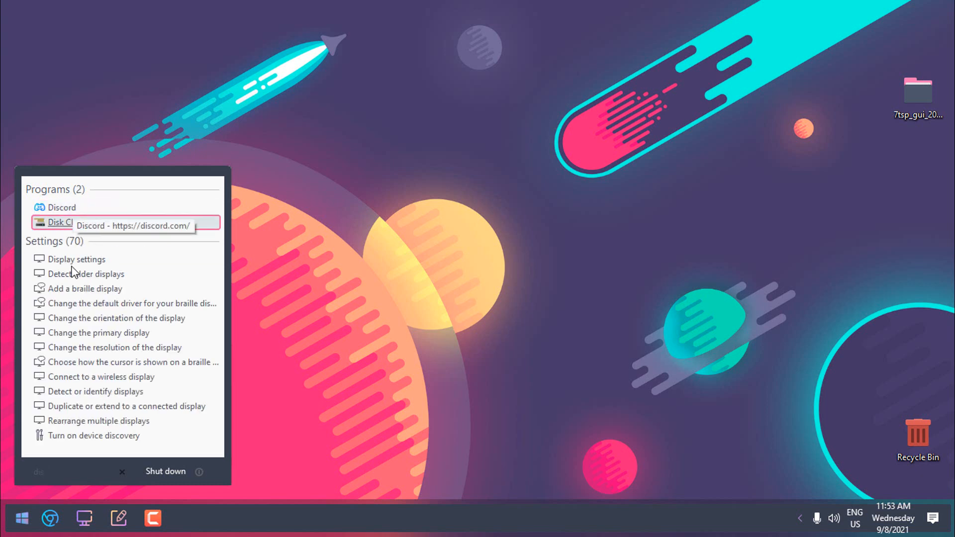
drag(62, 209, 443, 518)
Add the Links toolbar to the taskbar
right_click(443, 518)
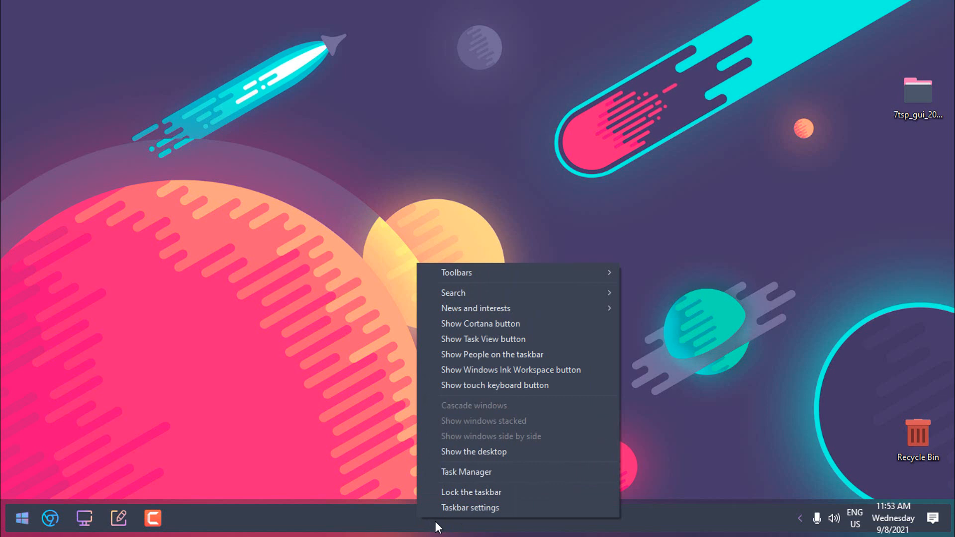
mouse_move(476, 273)
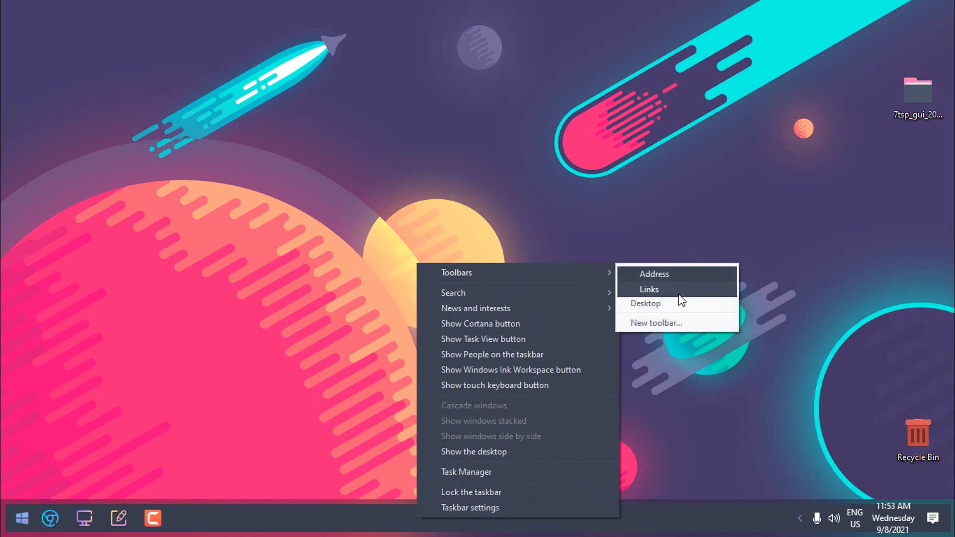
click(649, 289)
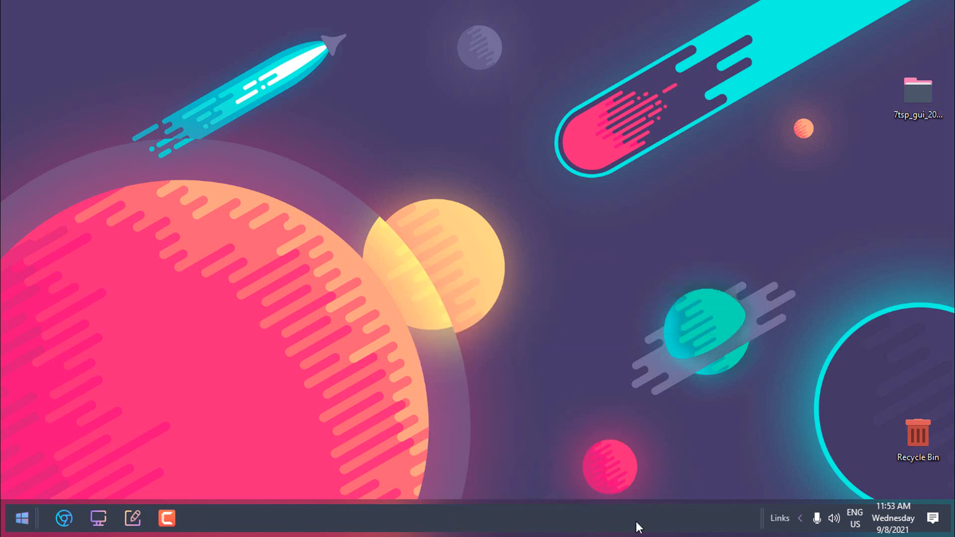
Move the Links toolbar beside the Start button and shift the pinned icons to the middle of the taskbar
right_click(40, 526)
right_click(777, 520)
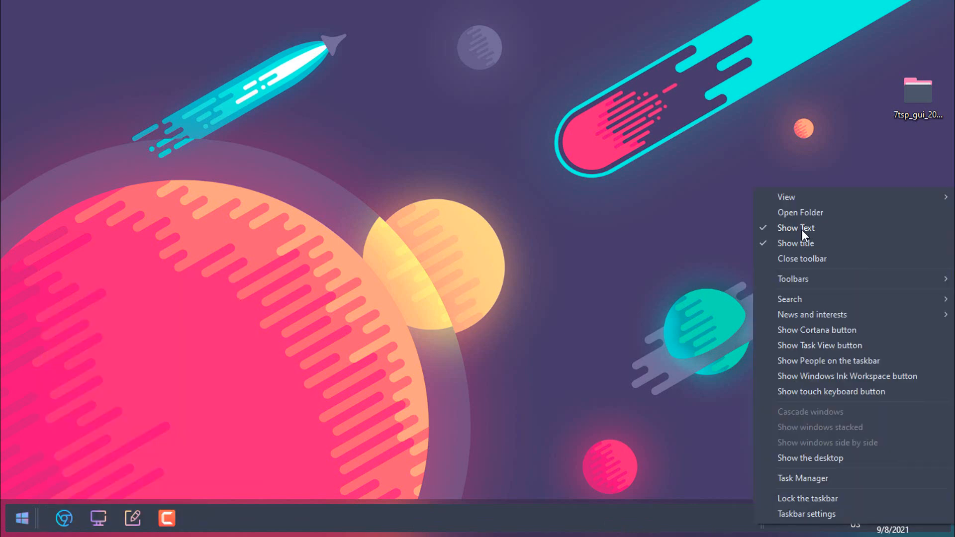
click(763, 522)
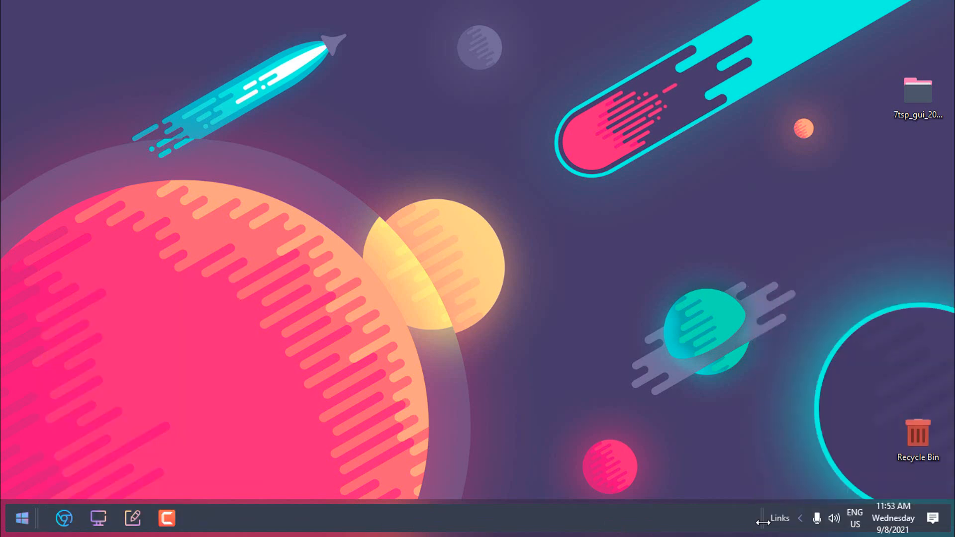
drag(763, 522, 35, 515)
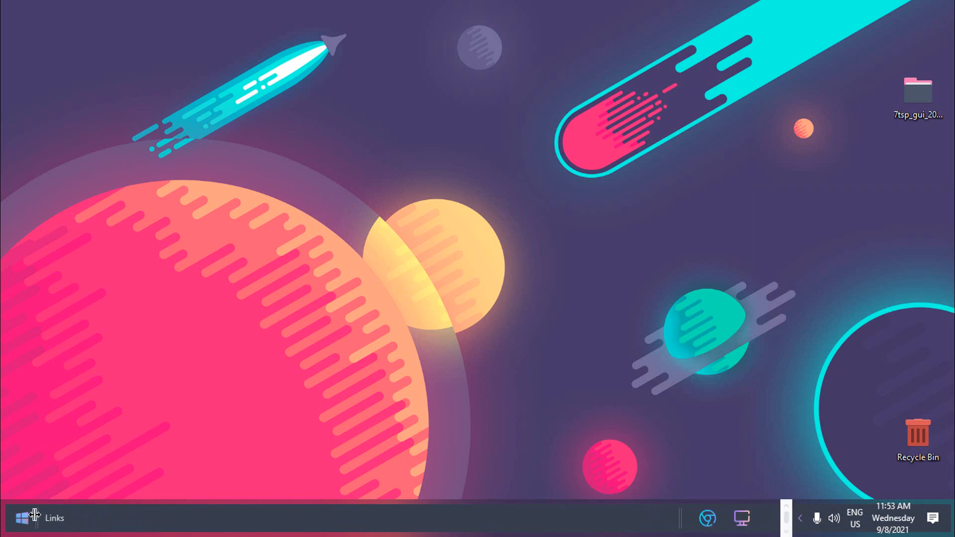
drag(683, 520, 406, 521)
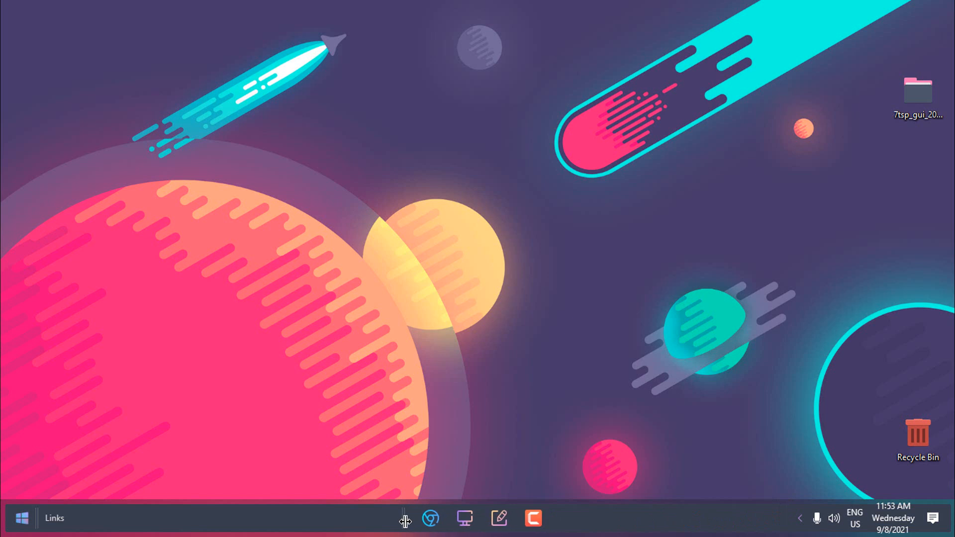
Pin Discord next to Chrome by way of the Links toolbar and delete its shortcut from Links
key(super)
text(d)
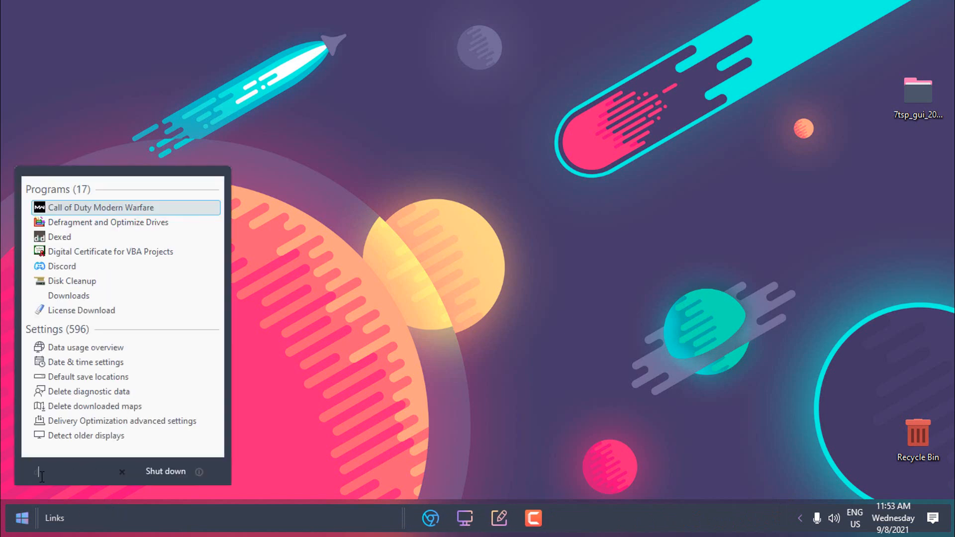
text(i)
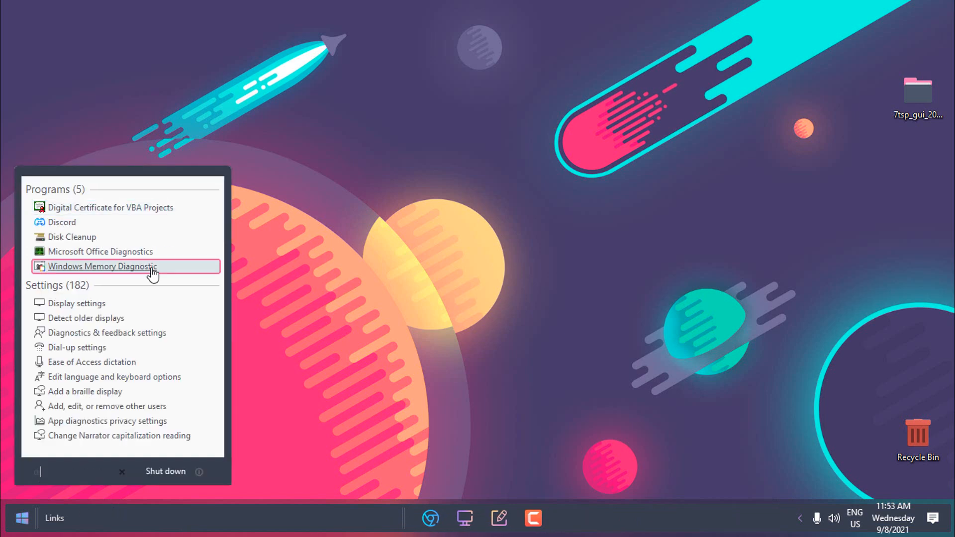
drag(189, 222, 94, 512)
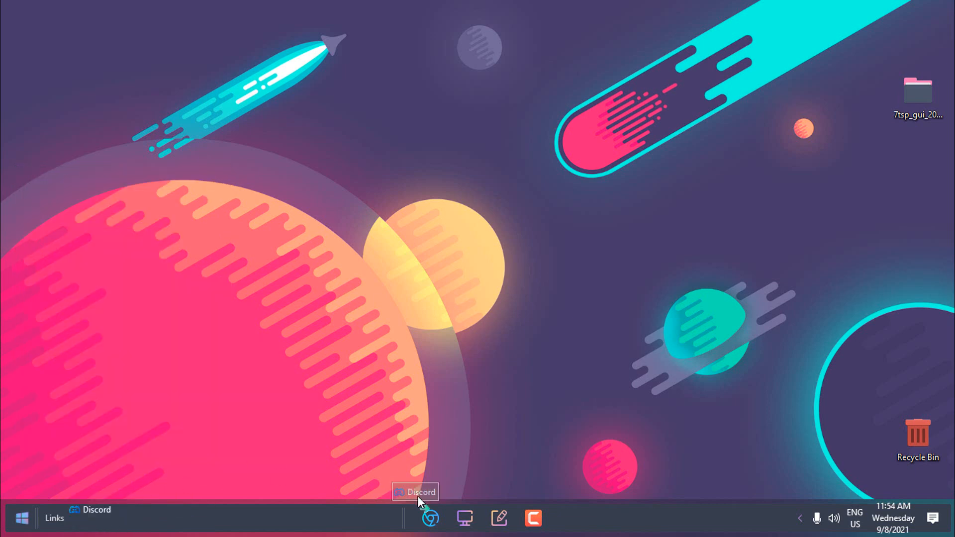
right_click(98, 512)
click(128, 467)
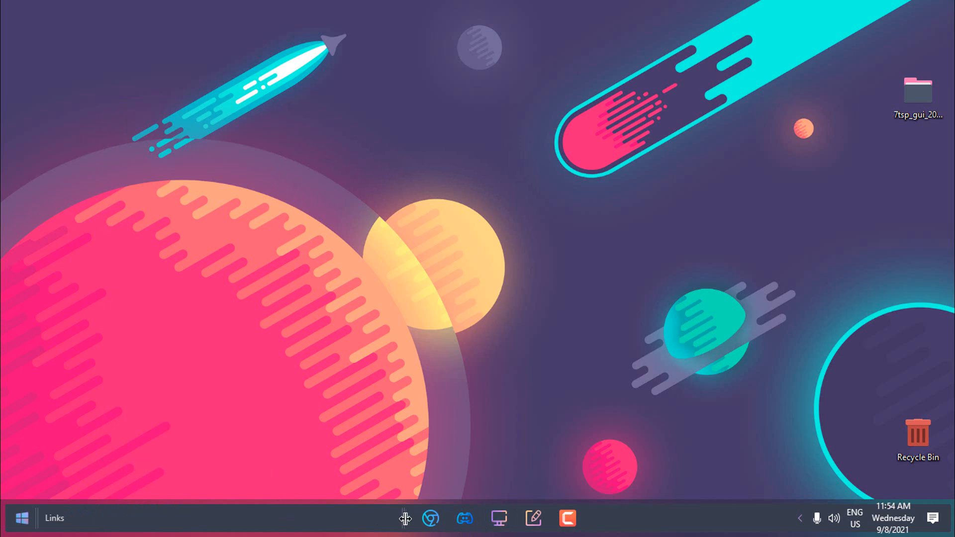
Hide the text and the title of the Links toolbar
right_click(144, 518)
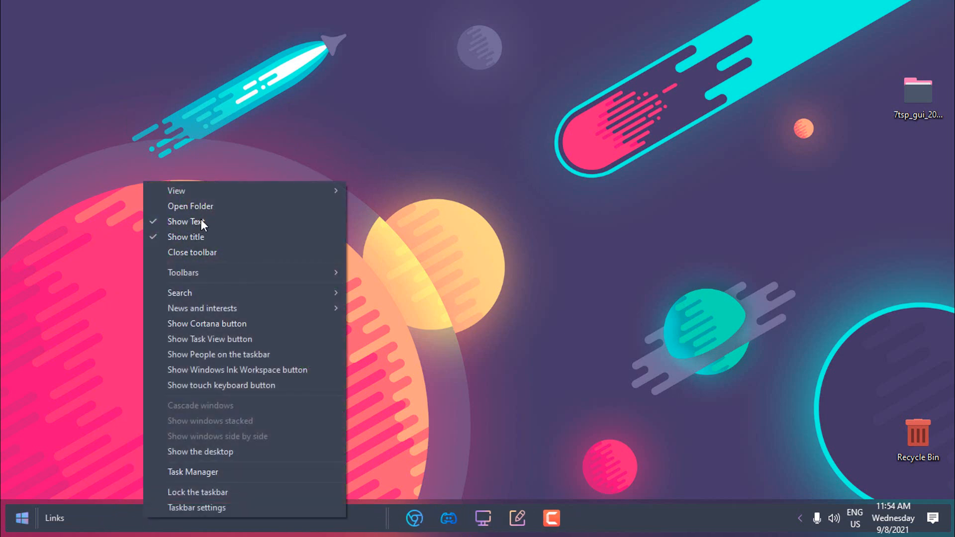
click(201, 221)
right_click(146, 518)
click(197, 237)
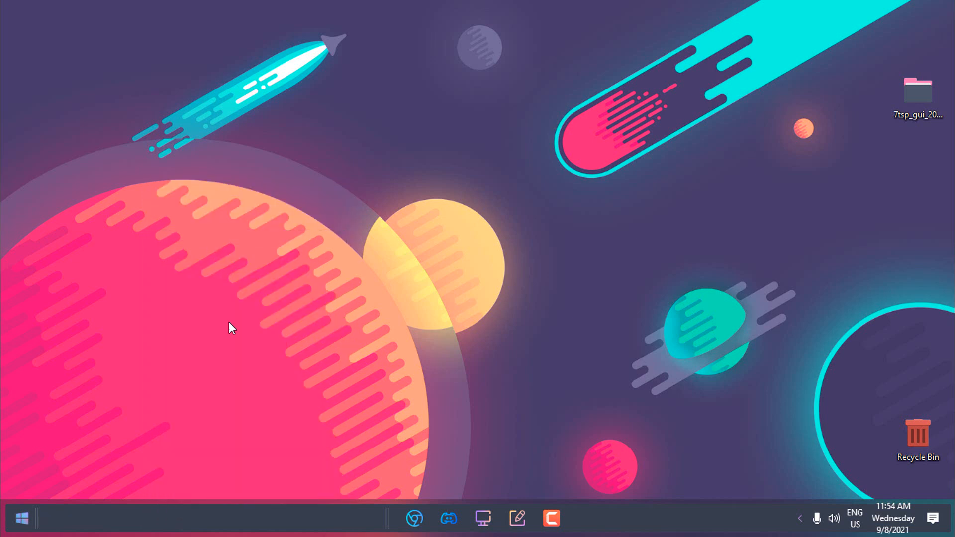
Nudge the pinned icons slightly toward the Start button, locking the taskbar to check their centering and unlocking it again
right_click(180, 520)
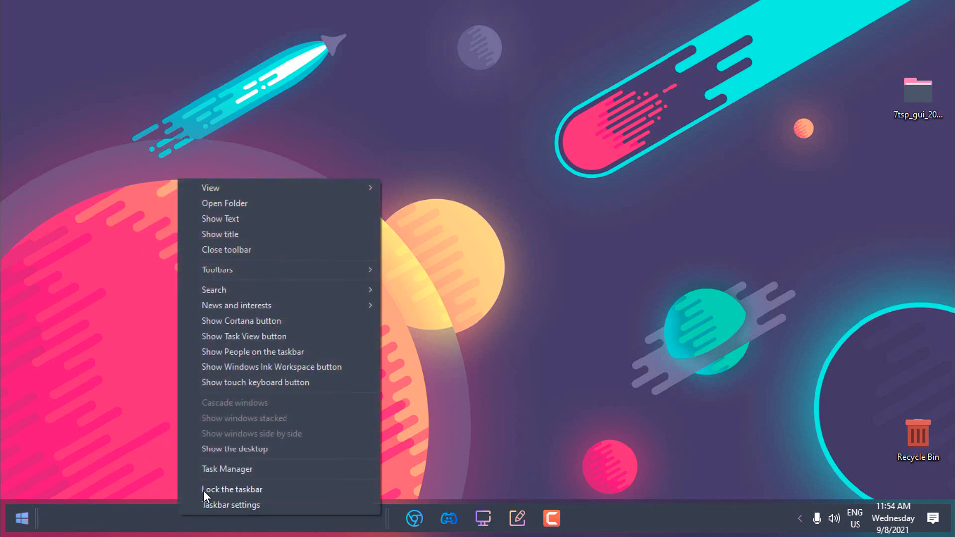
click(208, 488)
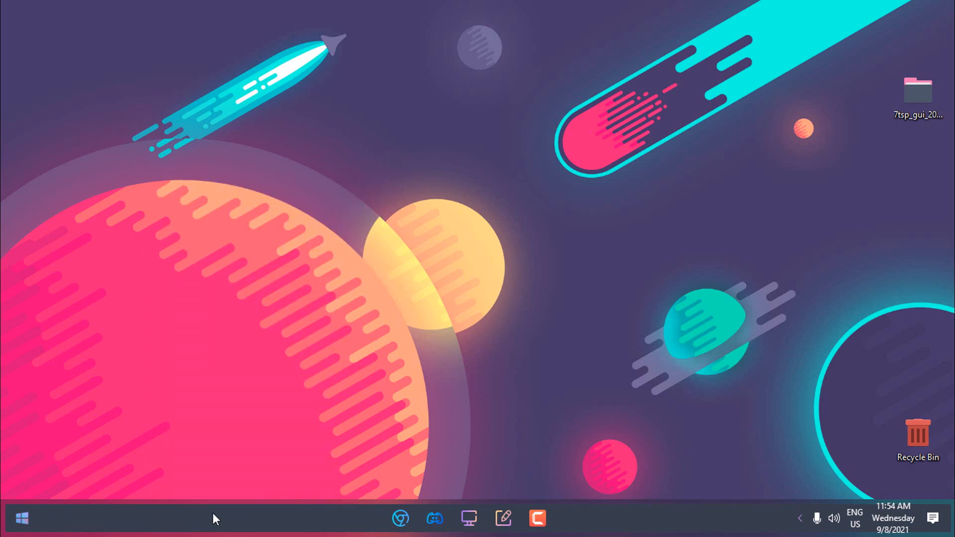
right_click(213, 512)
click(258, 490)
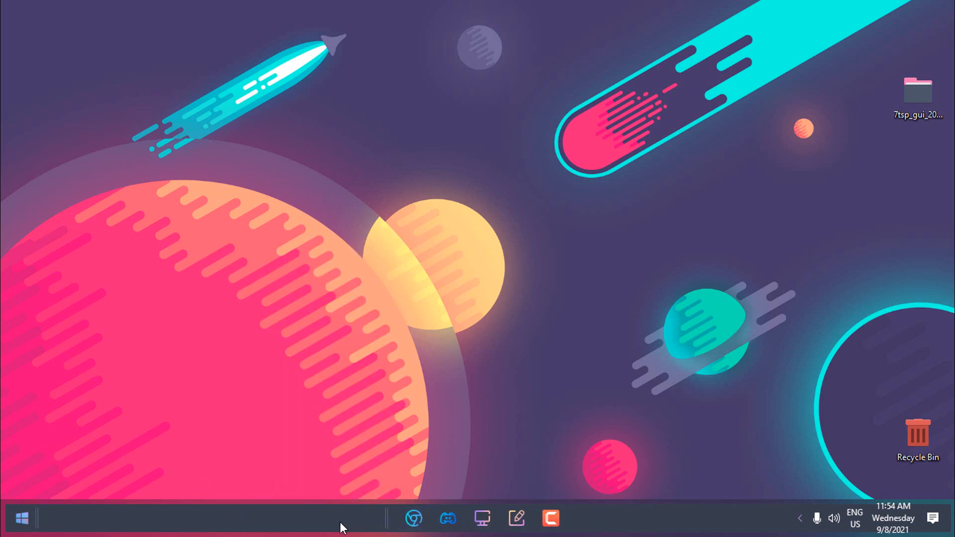
drag(385, 517, 381, 524)
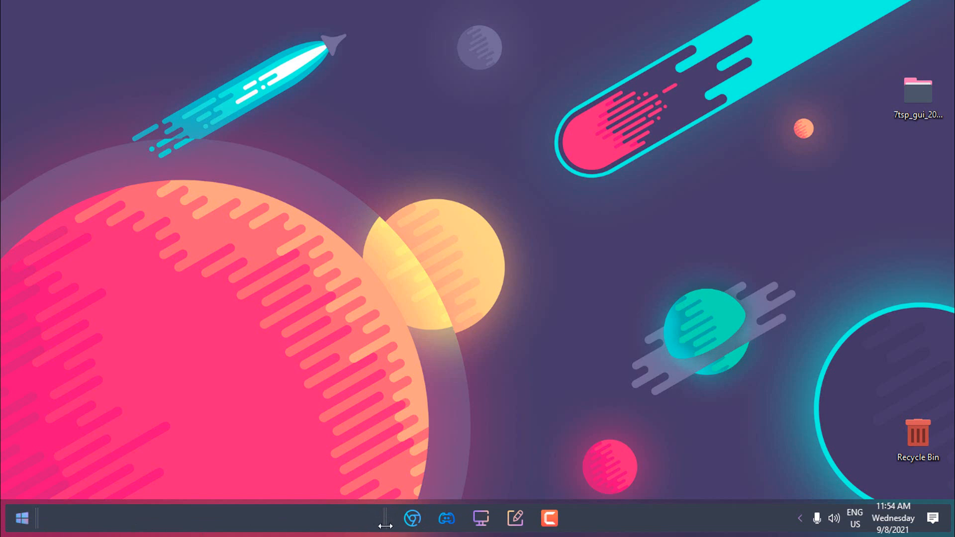
right_click(323, 516)
click(368, 492)
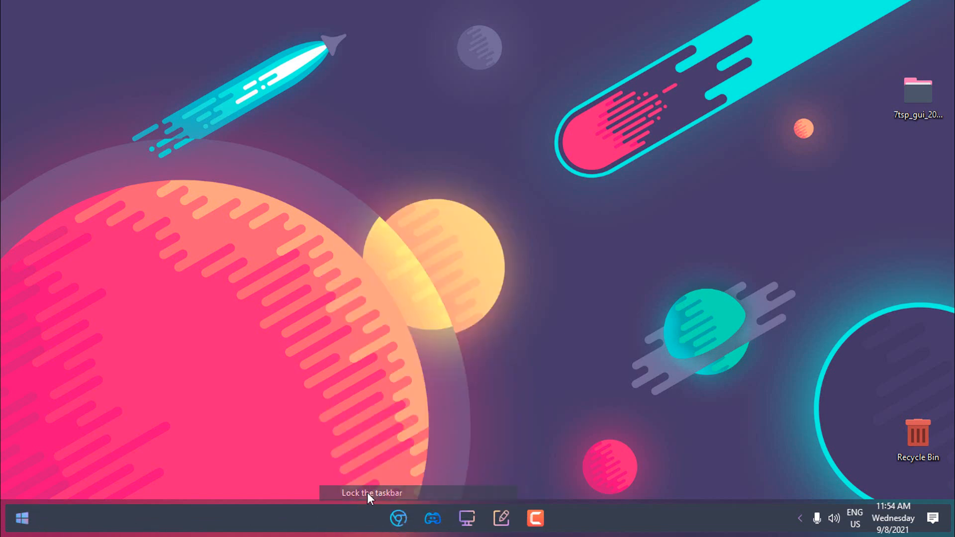
right_click(322, 515)
click(354, 490)
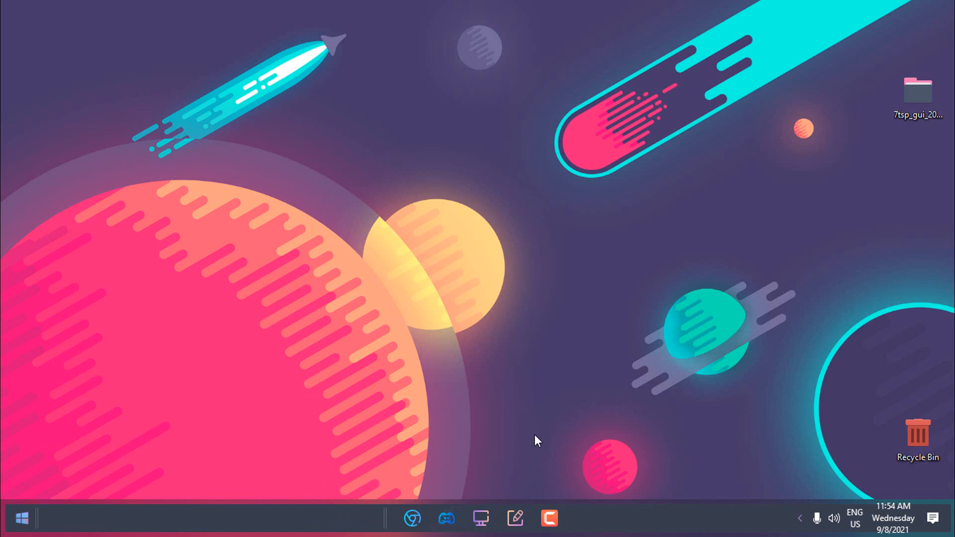
Search the Start menu for "aimp" and dismiss the search
click(22, 519)
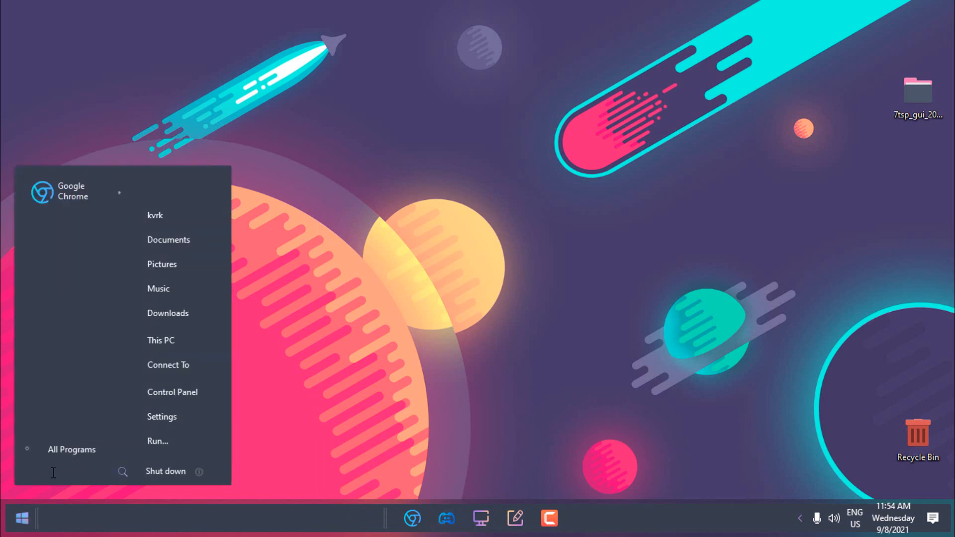
text(aimp)
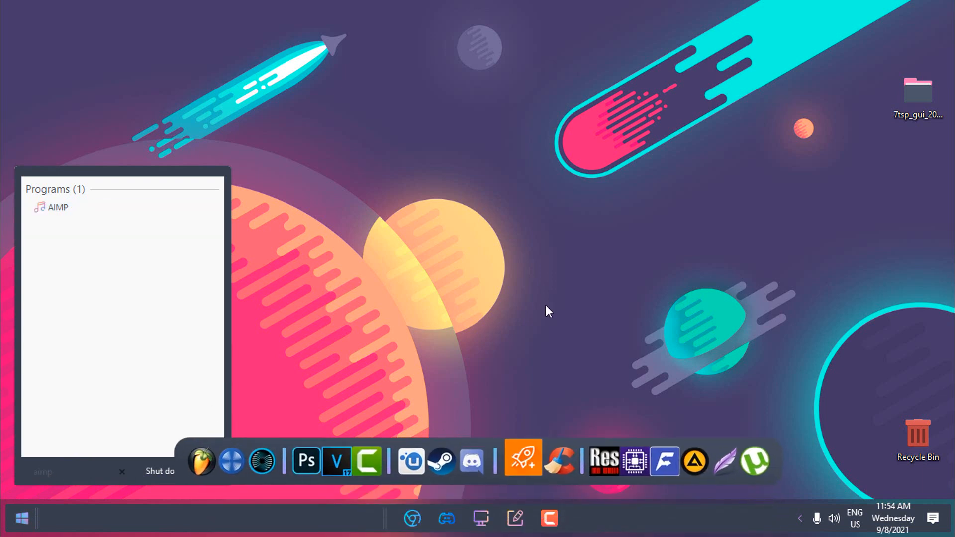
click(350, 414)
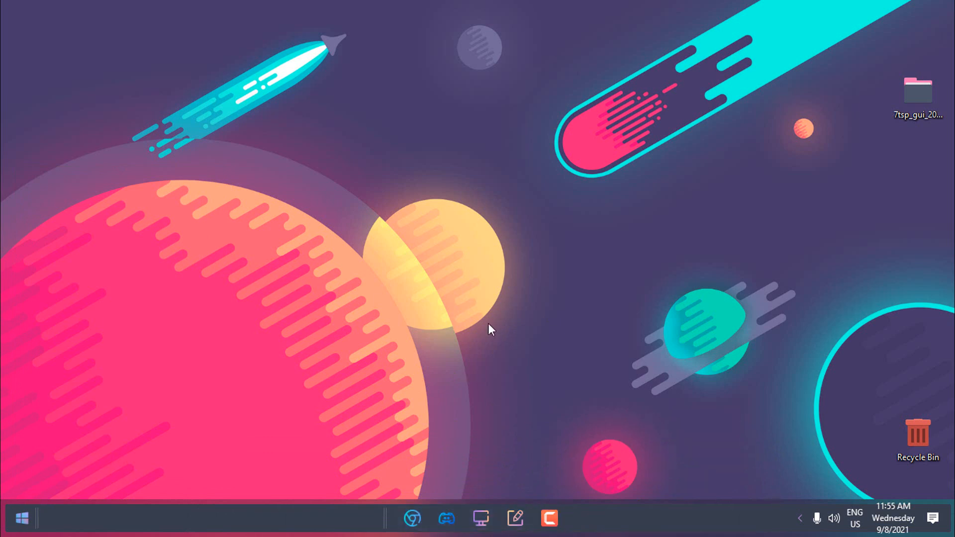
Delete the 7tsp_gui folder from the desktop
right_click(915, 87)
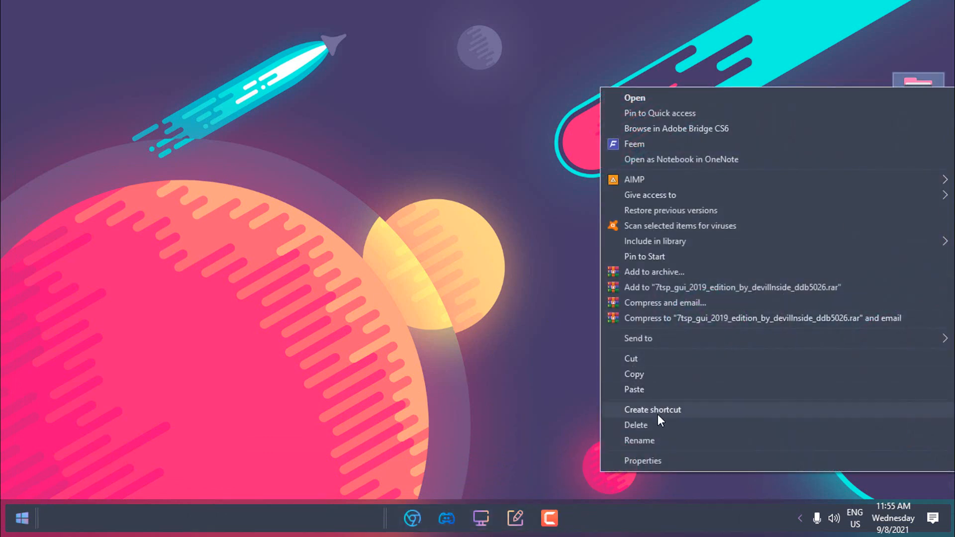
click(637, 426)
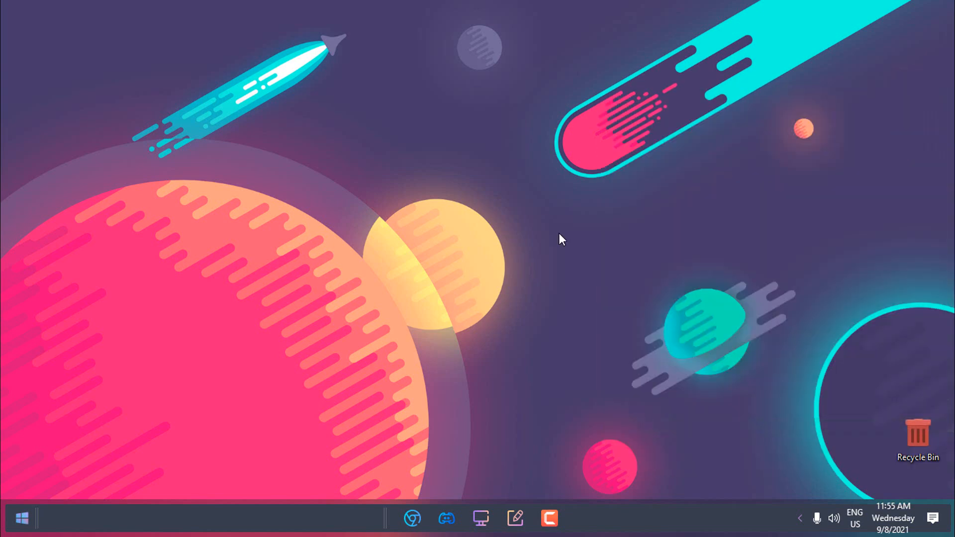
View This PC in a restored window to check the theme, and close it
key(super+e)
double_click(518, 24)
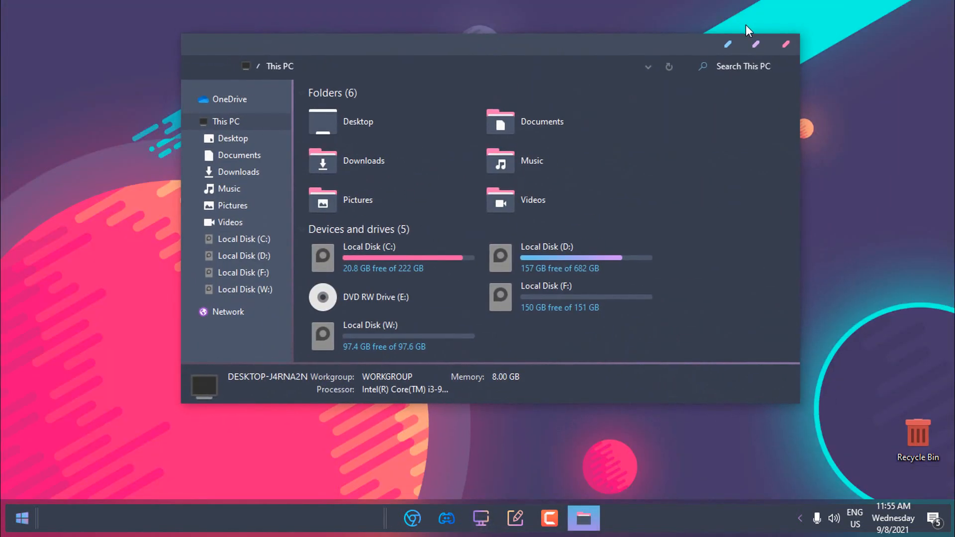
click(781, 43)
Open the setup window of the System Transparency tool, set the transparency to 235 and accept it
click(805, 527)
right_click(806, 483)
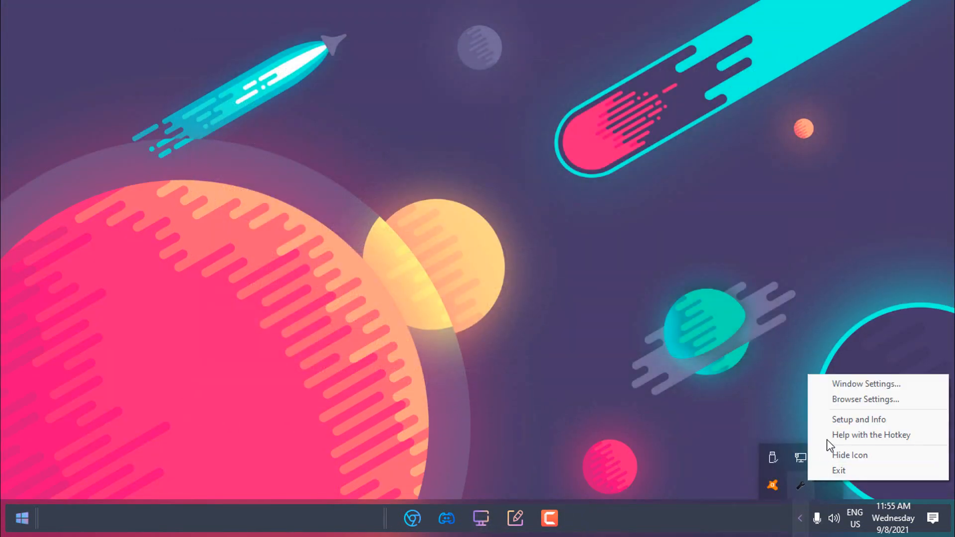
click(839, 424)
text(235)
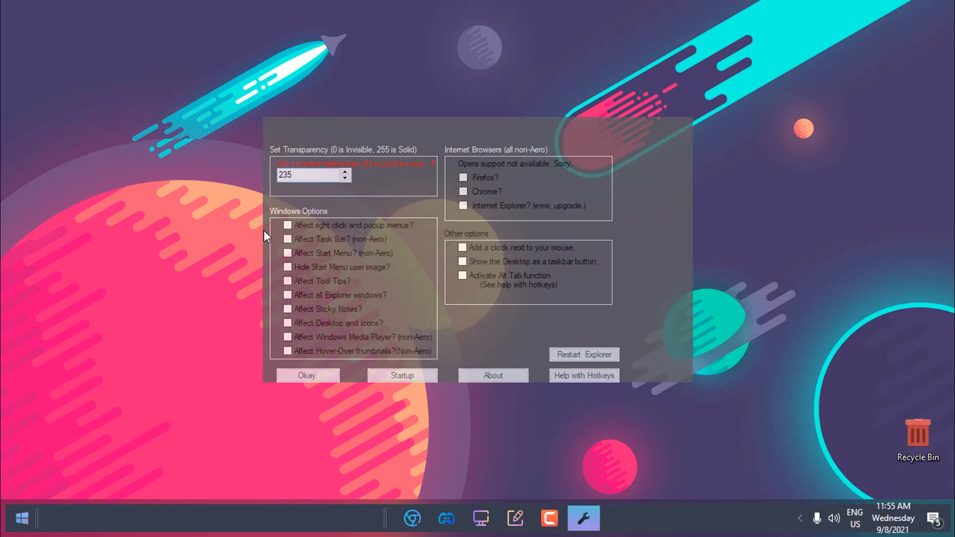
drag(307, 173, 253, 172)
click(317, 173)
drag(317, 174, 202, 174)
click(305, 176)
click(299, 381)
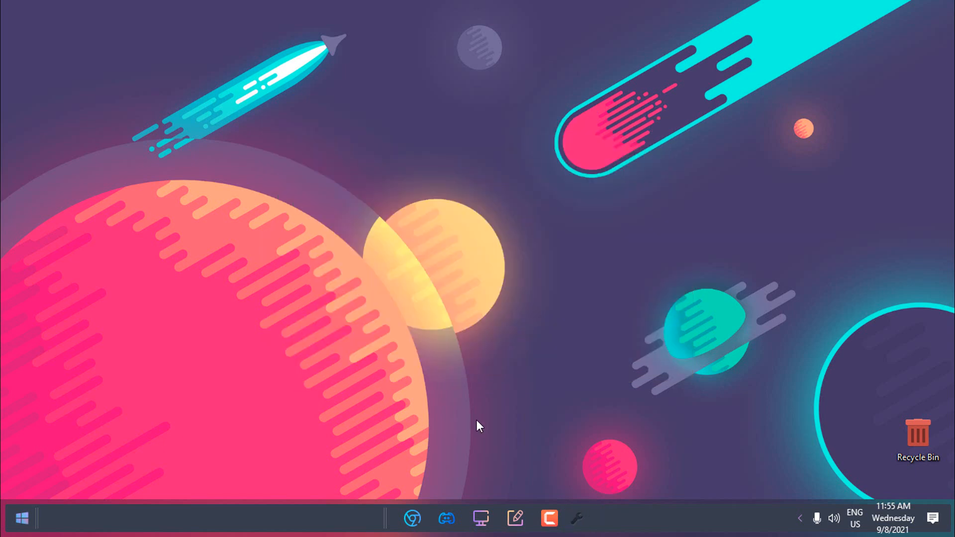
Open This PC to check the window transparency at different window sizes, and close it
click(481, 517)
click(751, 45)
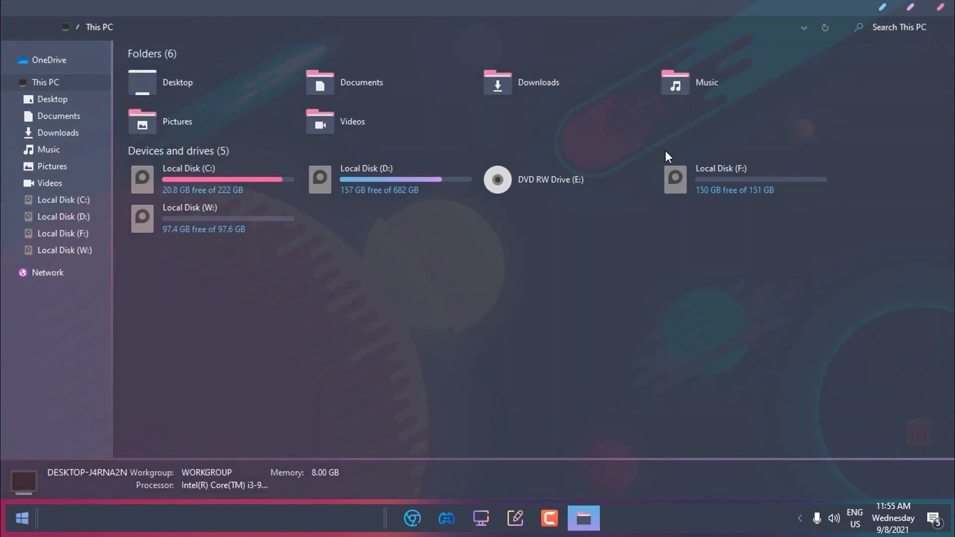
double_click(416, 4)
click(687, 109)
click(942, 8)
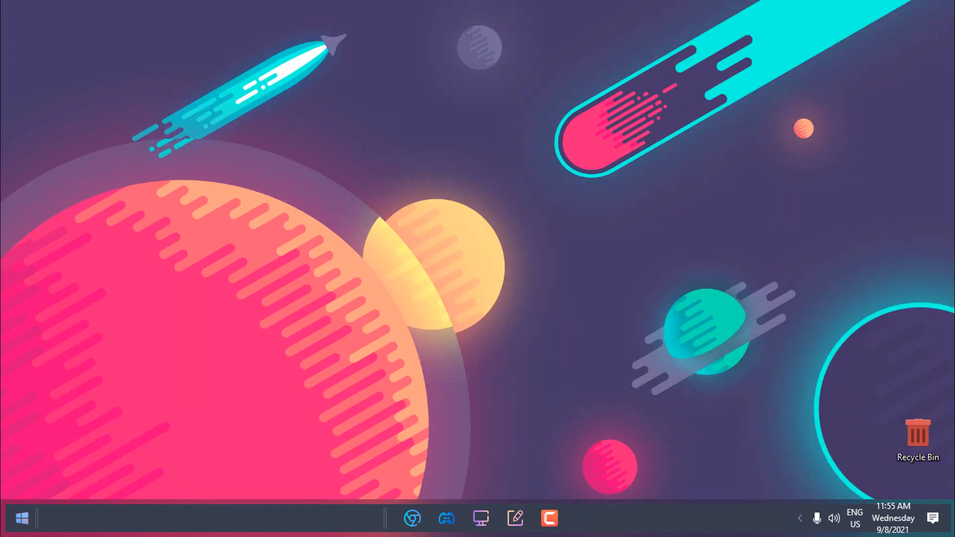
Open the Startup folder among the Start menu programs, run Bottom TB Shadow.exe and close the folder
click(24, 522)
click(58, 449)
scroll(68, 277, down, 10)
right_click(66, 267)
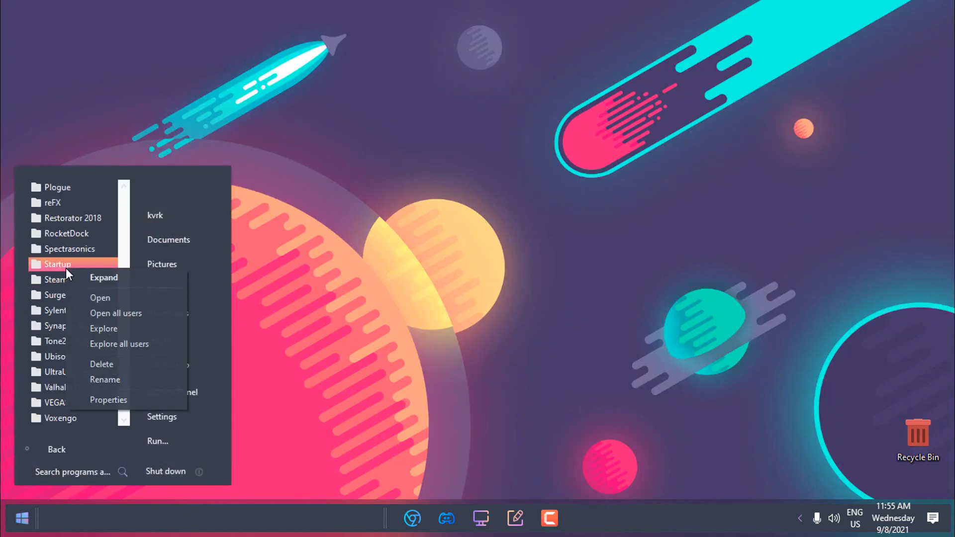
click(96, 297)
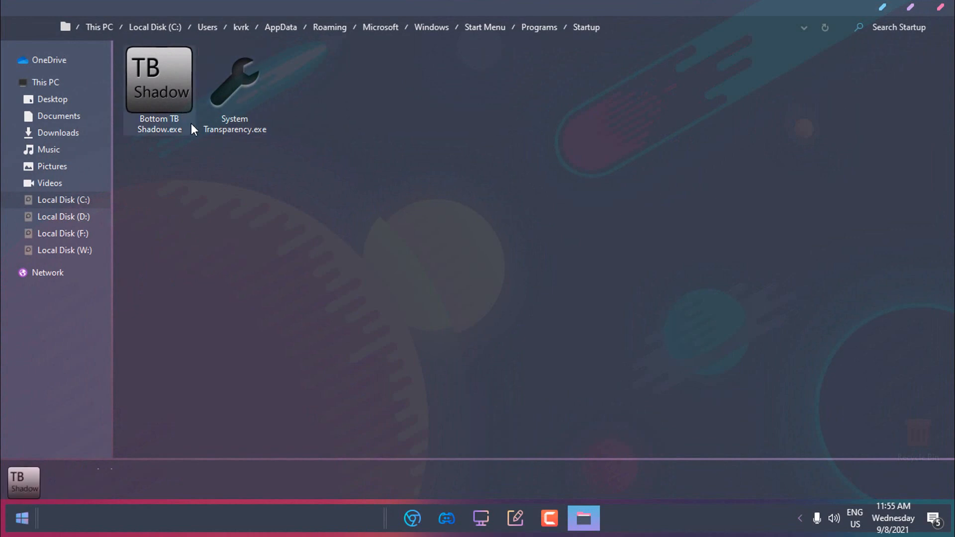
click(163, 115)
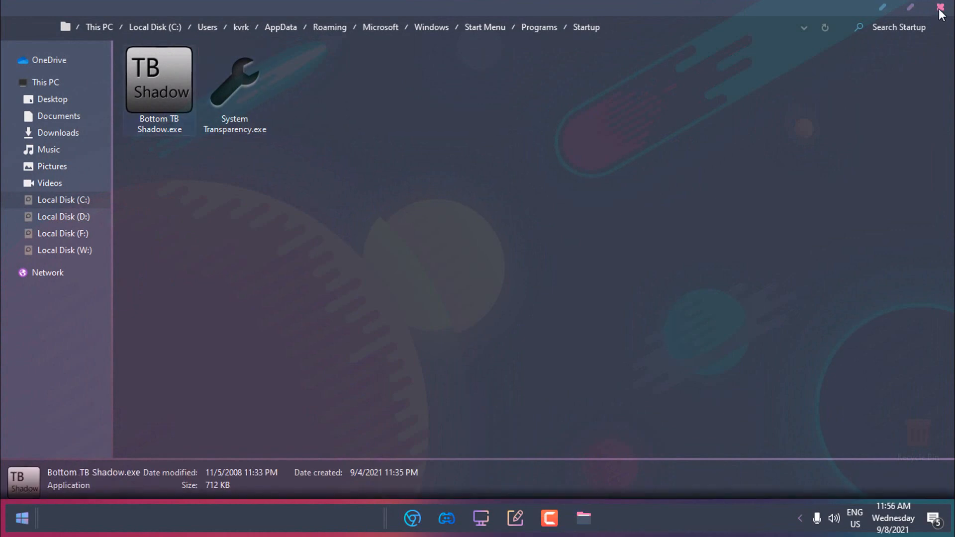
click(941, 8)
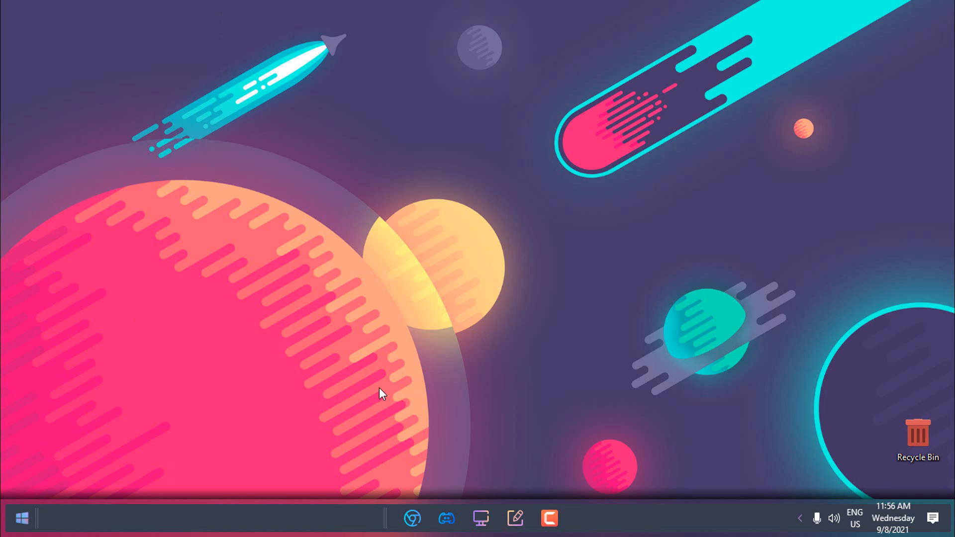
Refresh the desktop and examine the taskbar with its shadow
right_click(310, 204)
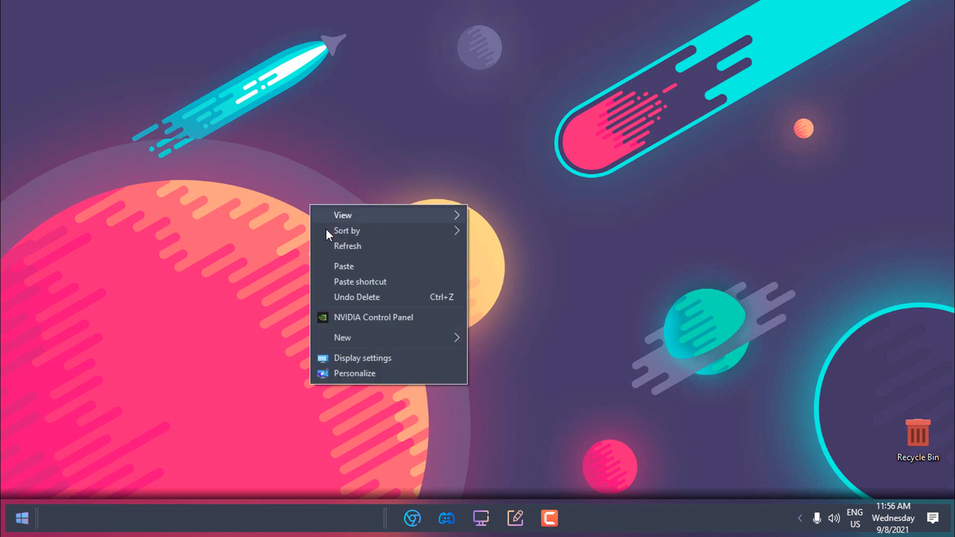
click(349, 246)
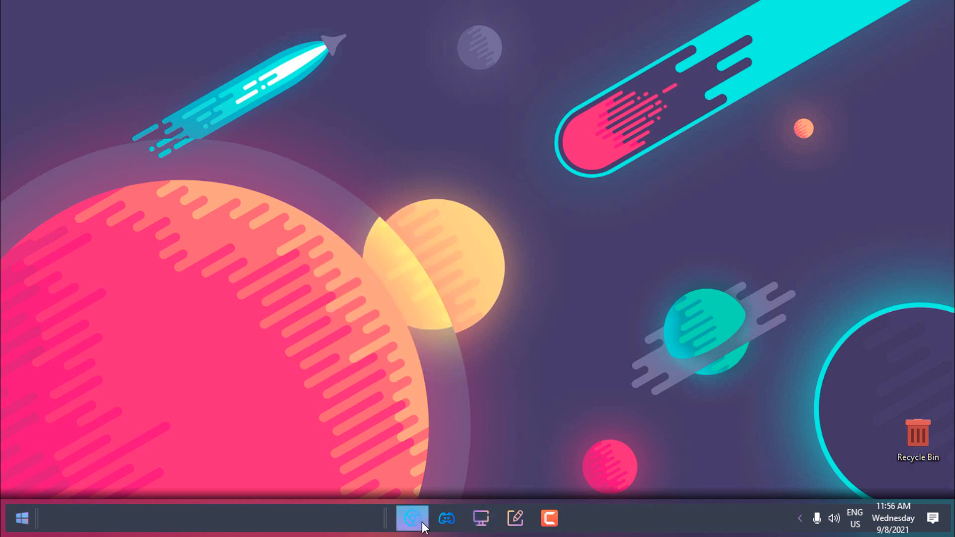
click(15, 517)
right_click(401, 160)
click(438, 197)
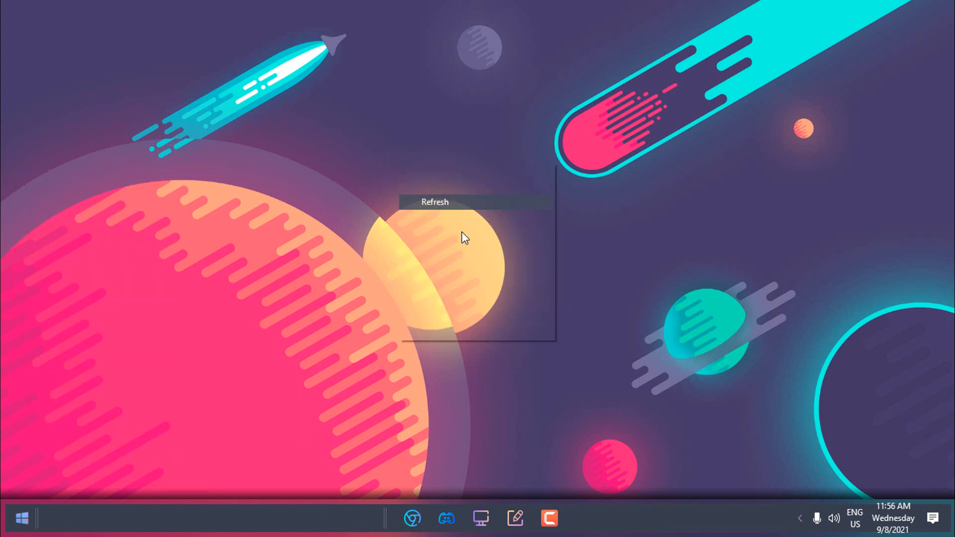
Open This PC in a restored window, resize it and collapse its navigation tree and Folders group
click(483, 520)
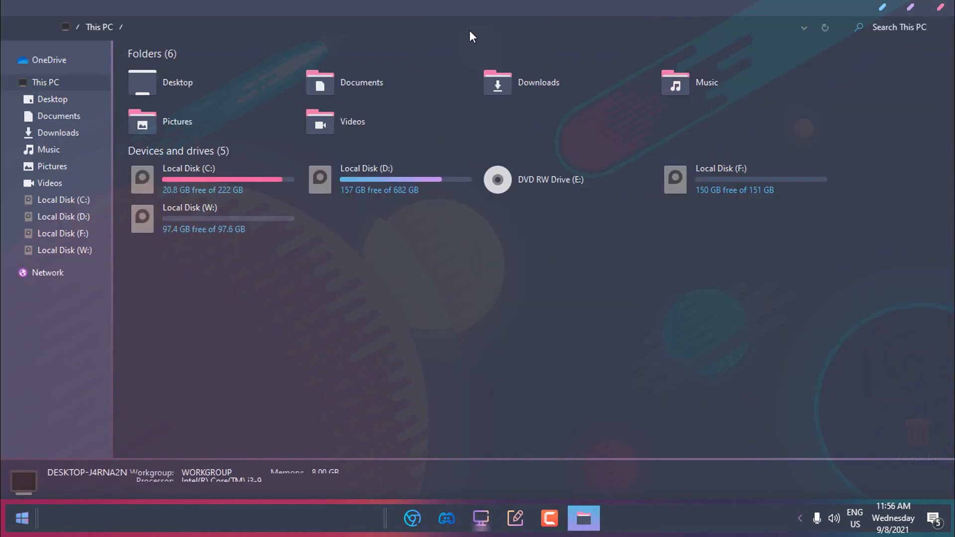
drag(470, 29, 492, 30)
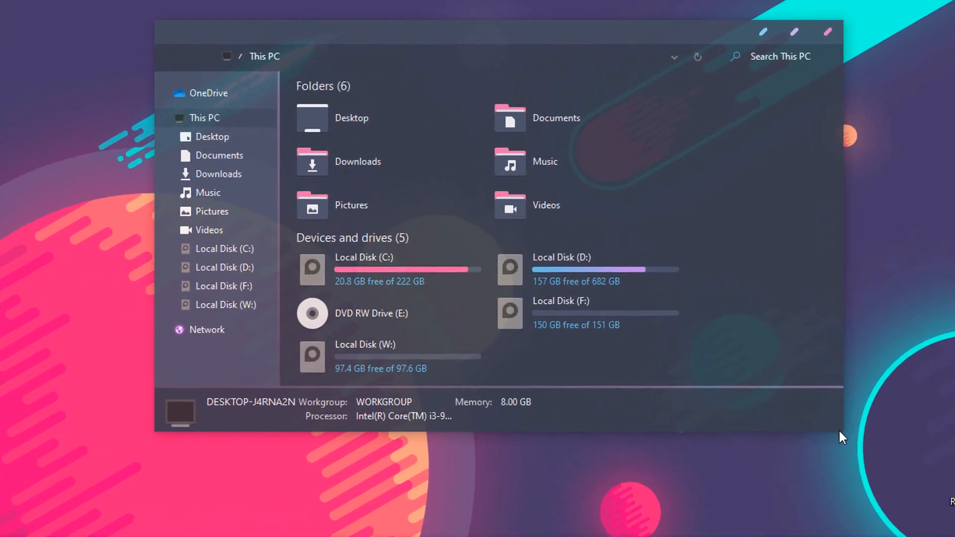
drag(841, 431, 794, 466)
double_click(181, 119)
double_click(350, 85)
drag(78, 536, 156, 528)
drag(427, 476, 429, 419)
Browse the full program list in the Start menu to check its appearance
click(30, 512)
click(62, 456)
scroll(129, 132, down, 9)
View the computer's System properties window beside This PC, and close both windows
right_click(533, 279)
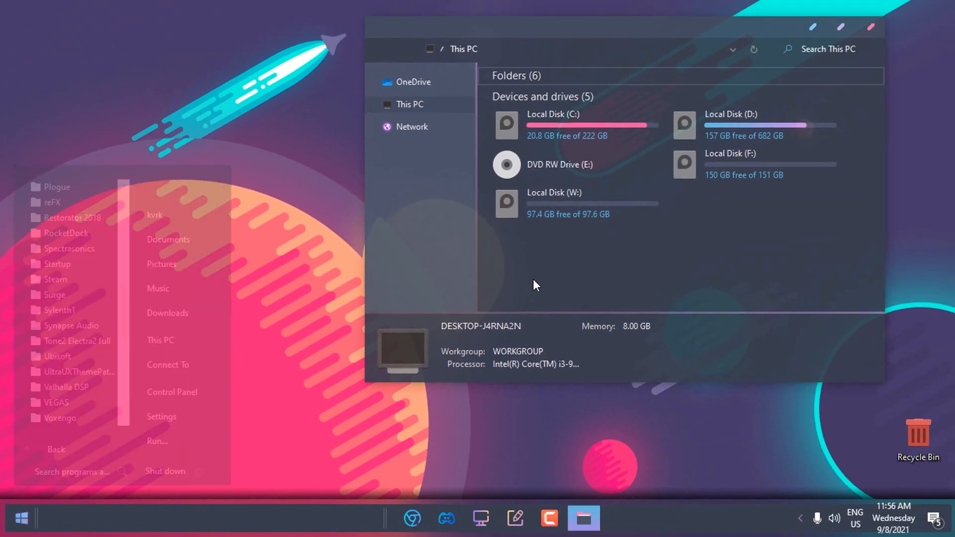
click(608, 432)
drag(573, 7, 335, 102)
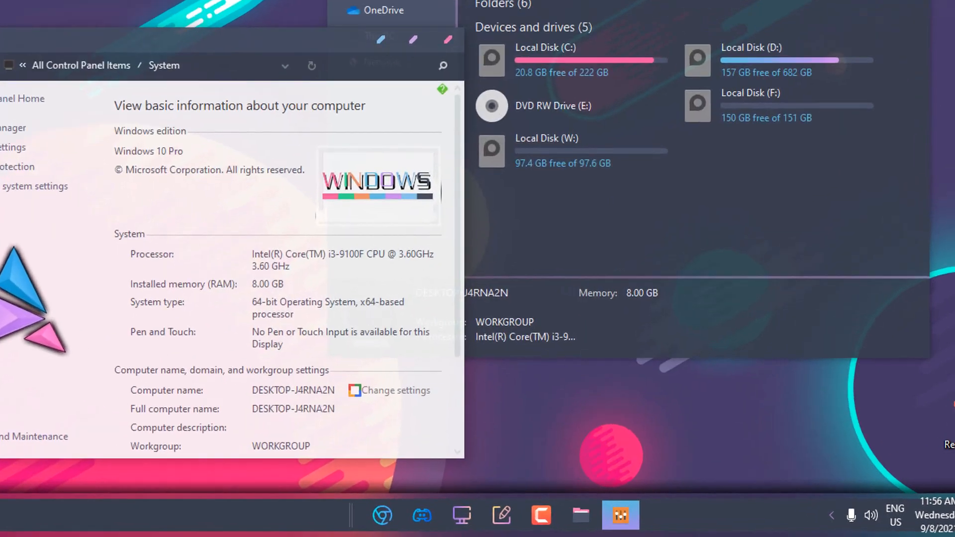
click(871, 27)
click(470, 107)
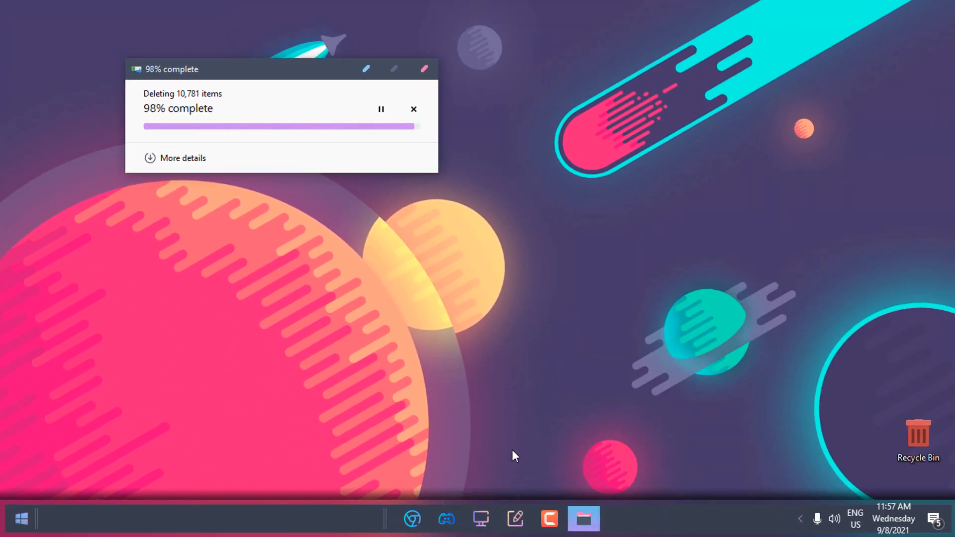
Reopen This PC, expand the Folders group and close the window
click(480, 512)
click(482, 79)
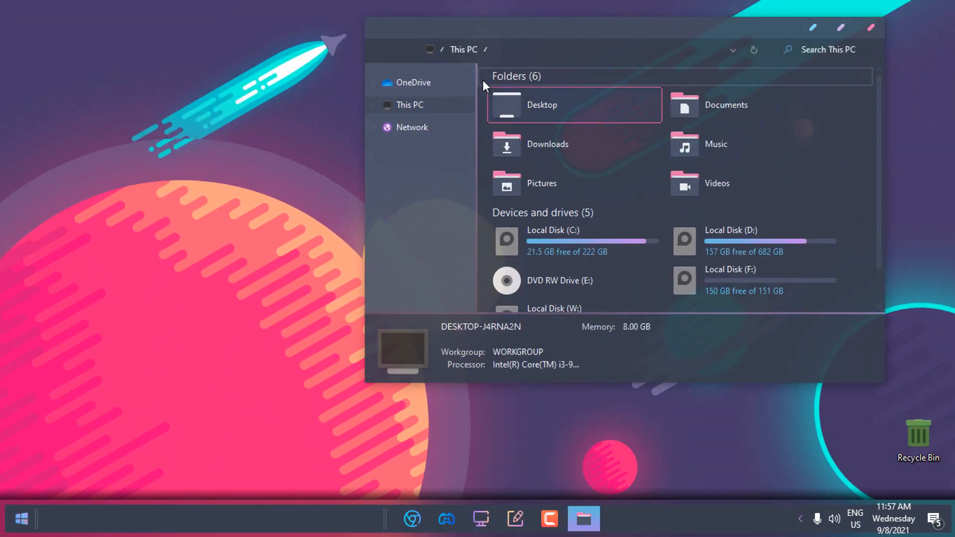
click(375, 108)
click(374, 109)
click(871, 28)
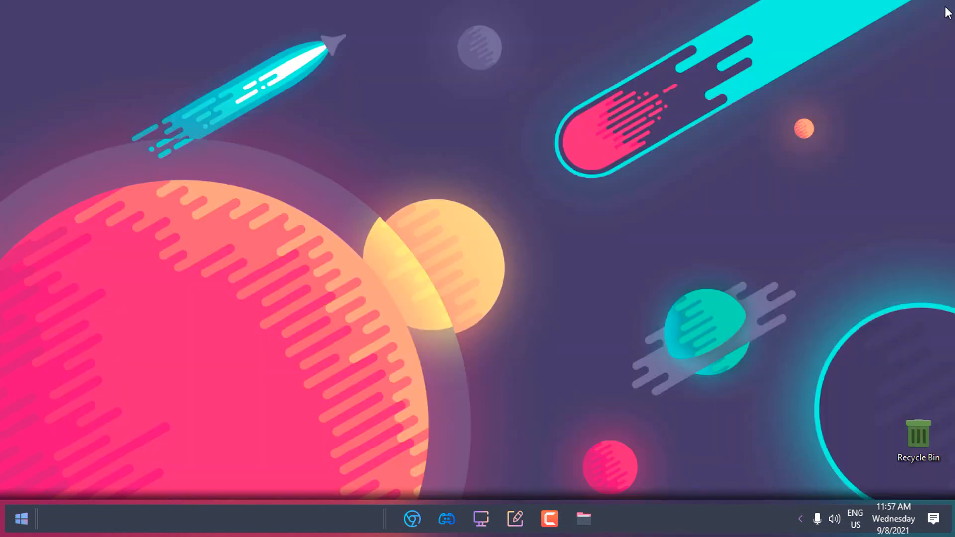
Open This PC once more and examine the full program list in the Start menu over it
click(480, 519)
click(21, 519)
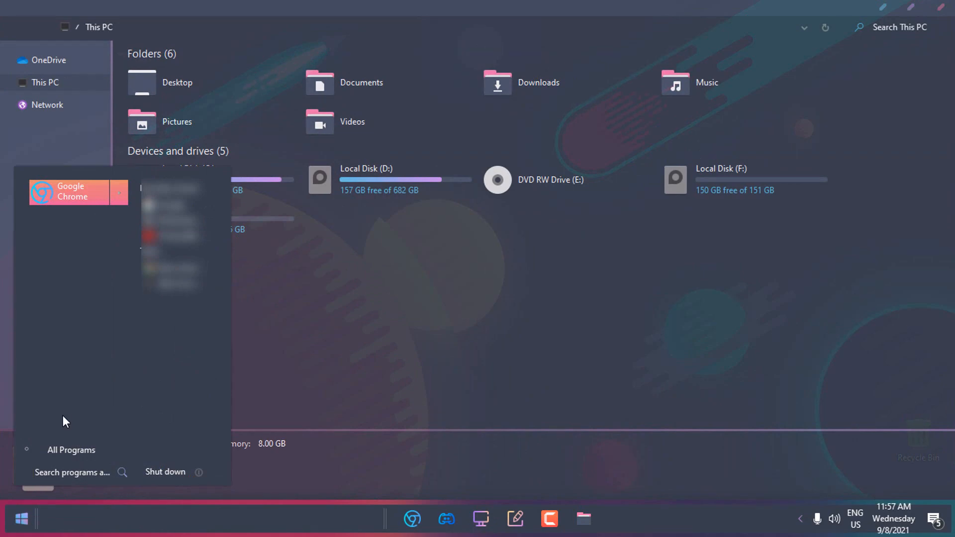
click(61, 449)
scroll(69, 349, down, 10)
click(25, 520)
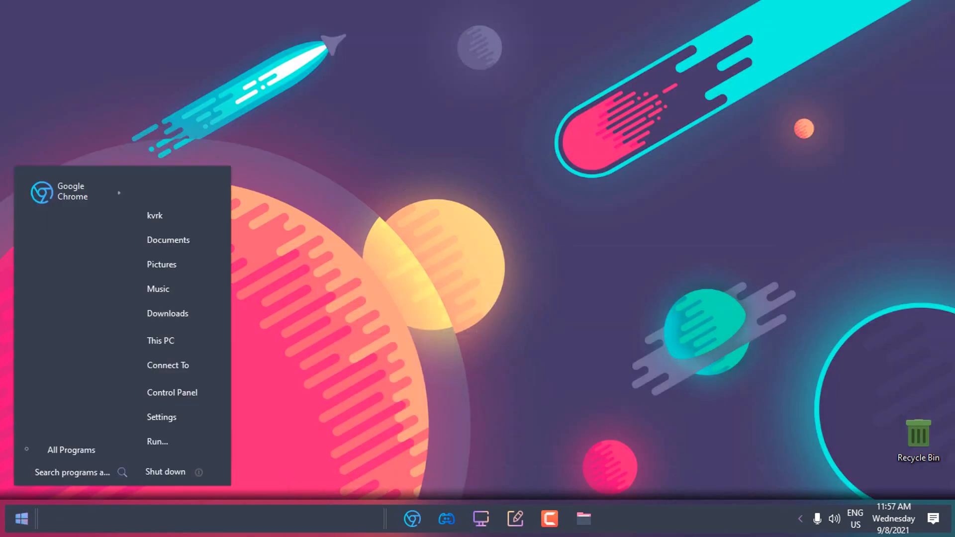